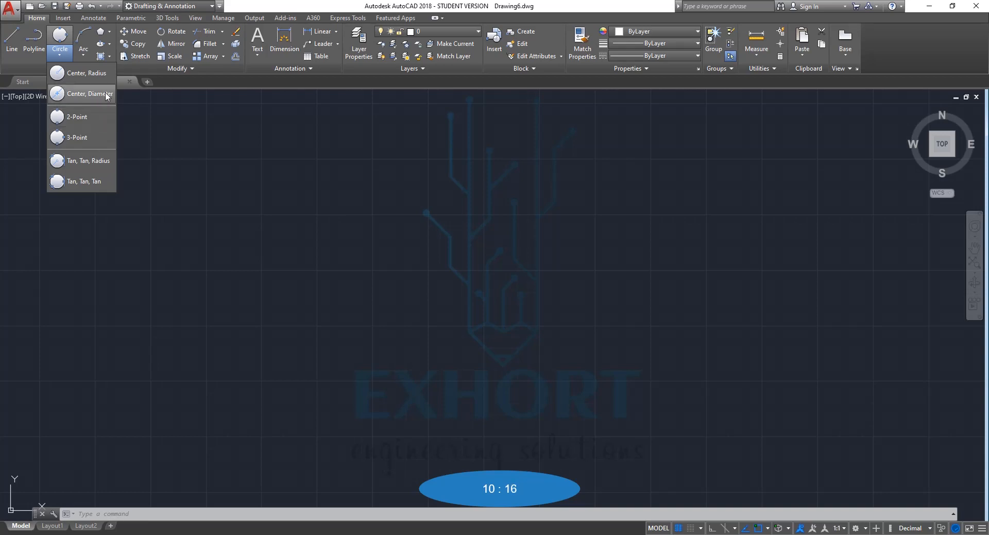
Step: Draw a circle with the Center, Radius method in the empty drawing area, using a radius of 20
{"action": "left_click", "coordinate": [100, 77]}
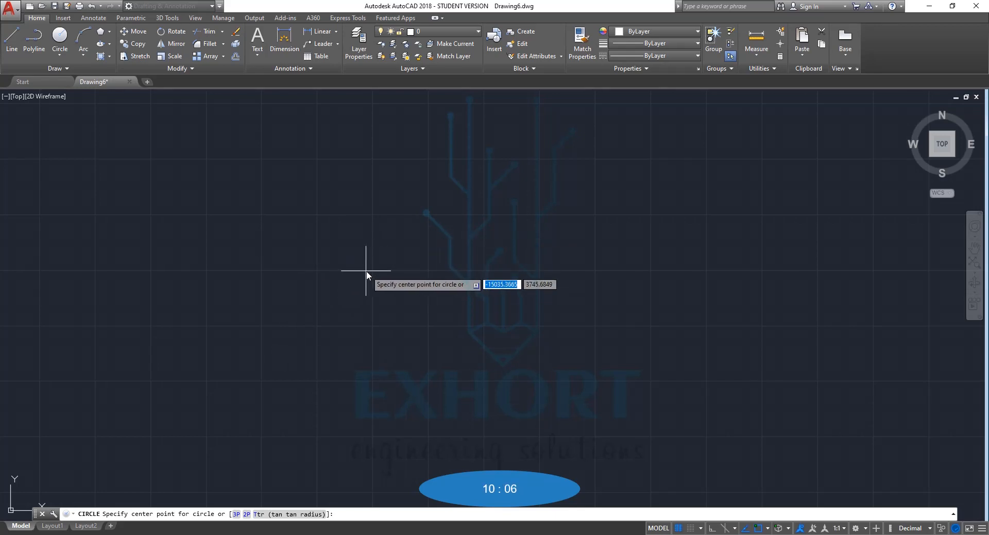
{"action": "left_click", "coordinate": [328, 274]}
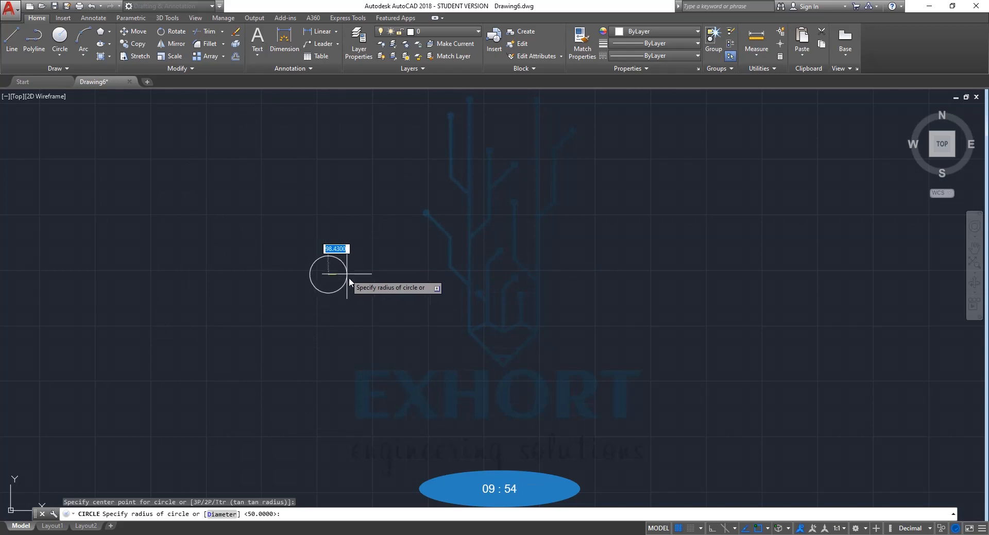
{"action": "scroll", "coordinate": [349, 277], "scroll_direction": "up", "scroll_amount": 10}
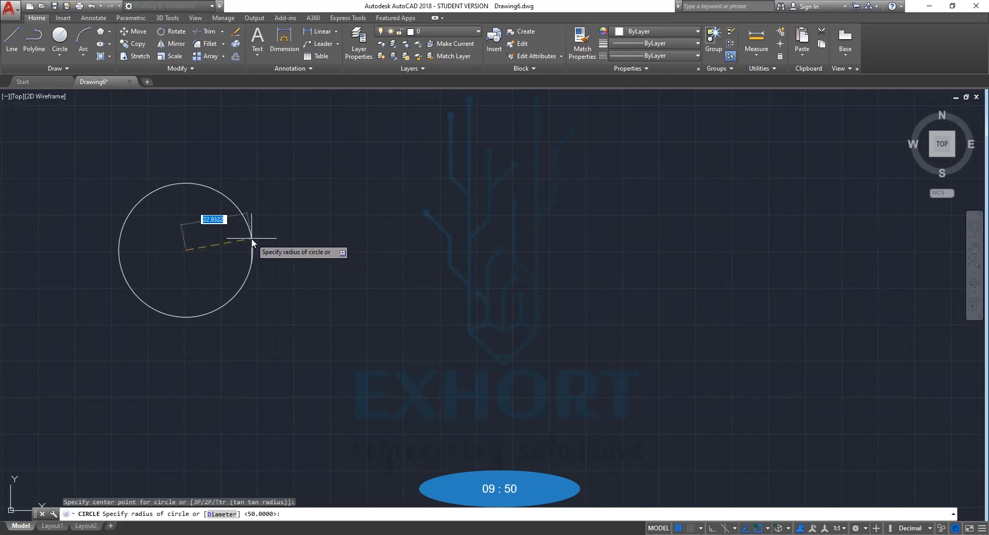
{"action": "type", "text": "20"}
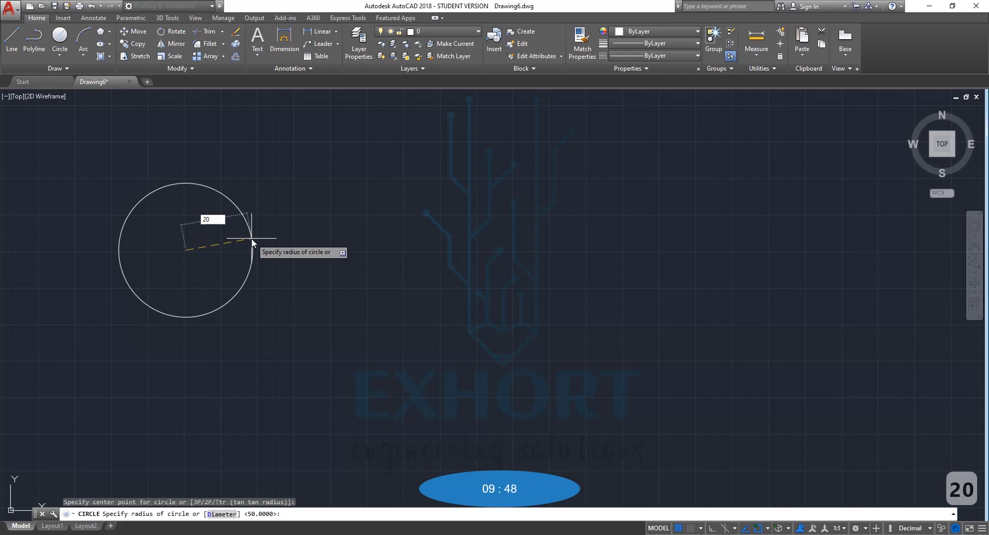
{"action": "key", "text": "Return"}
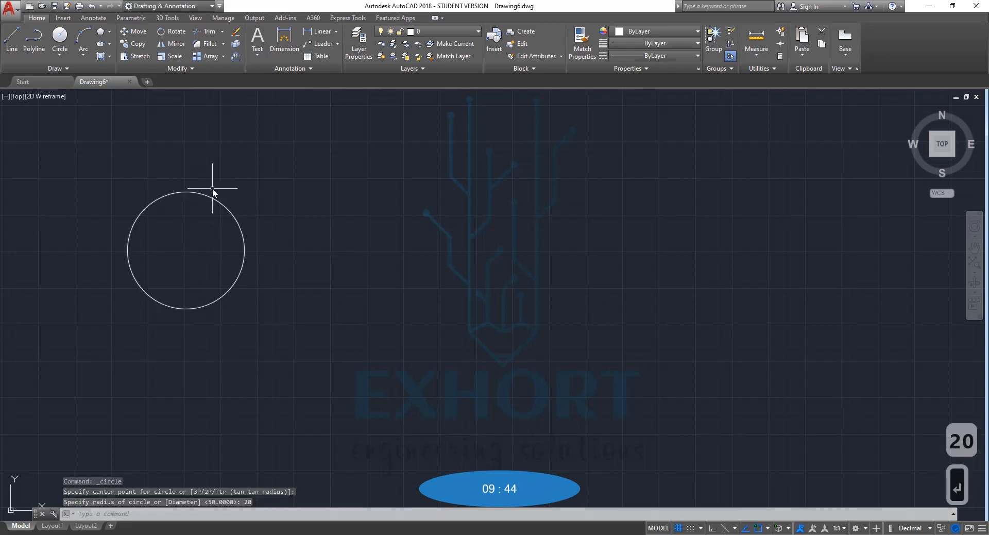
Step: Add a radius dimension to the circle, placing its text just outside the upper-right part of the circumference
{"action": "left_click", "coordinate": [336, 31]}
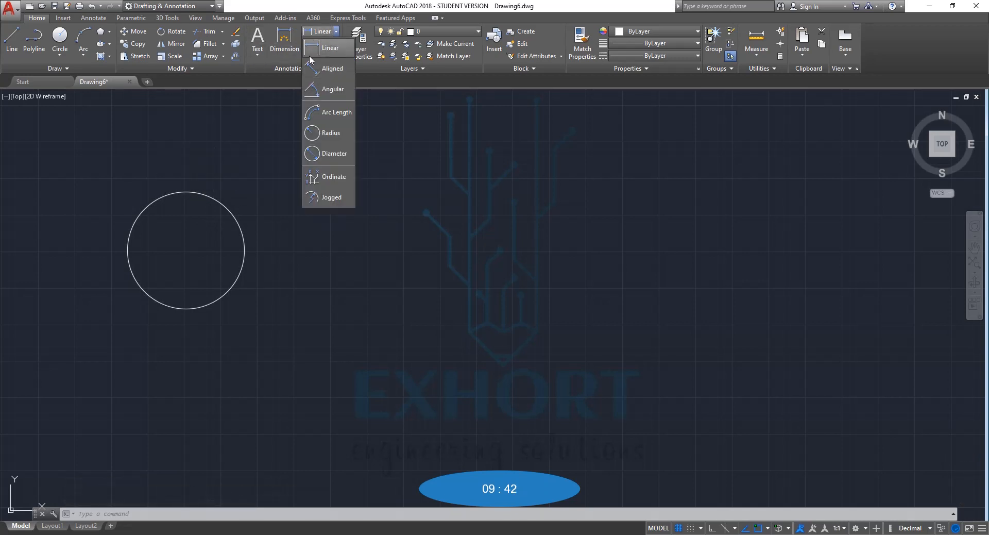
{"action": "left_click", "coordinate": [330, 133]}
{"action": "left_click", "coordinate": [214, 201]}
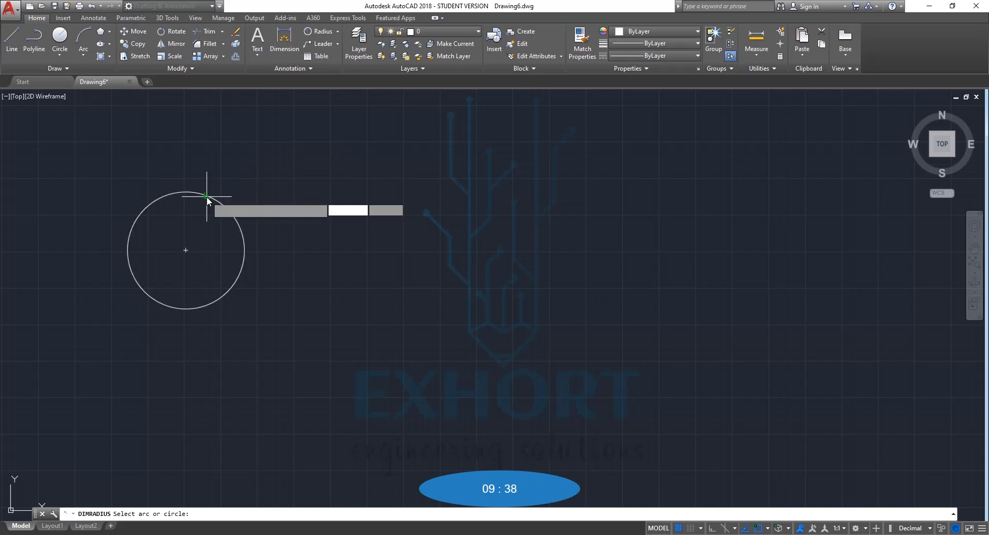
{"action": "scroll", "coordinate": [238, 207], "scroll_direction": "up", "scroll_amount": 8}
{"action": "left_click", "coordinate": [237, 207]}
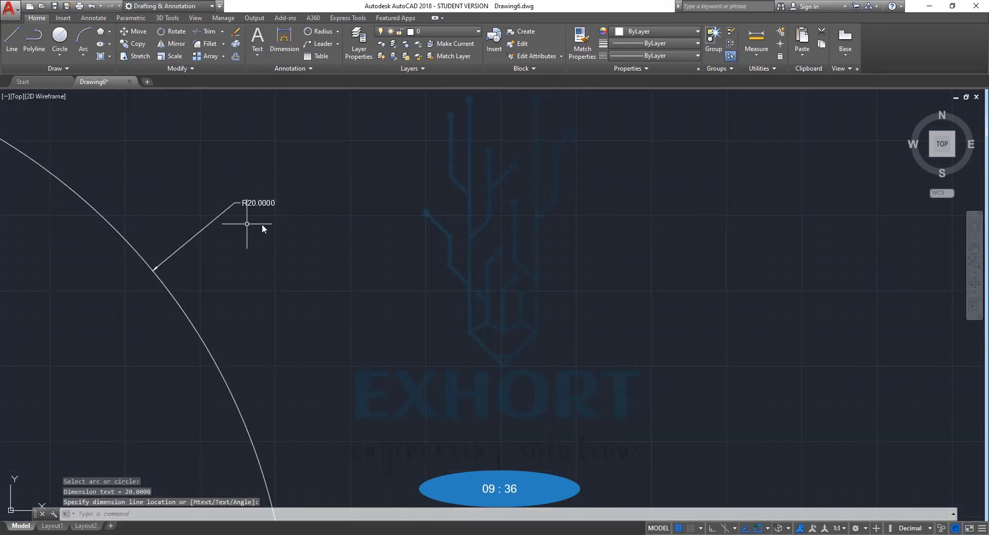
{"action": "scroll", "coordinate": [249, 254], "scroll_direction": "down", "scroll_amount": 8}
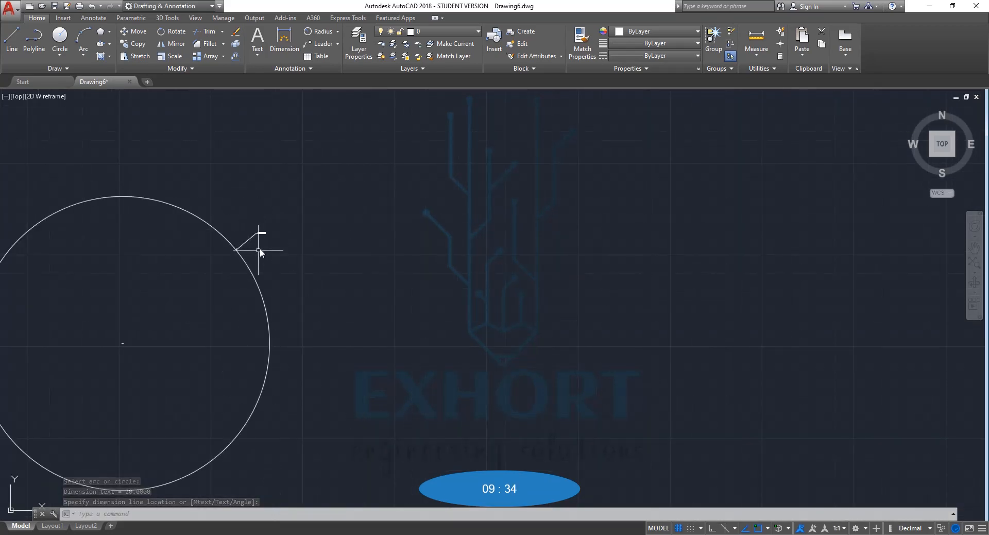
Step: Draw a second Center, Radius circle freehand to the right of the first, with a radius of about 36
{"action": "left_click", "coordinate": [60, 53]}
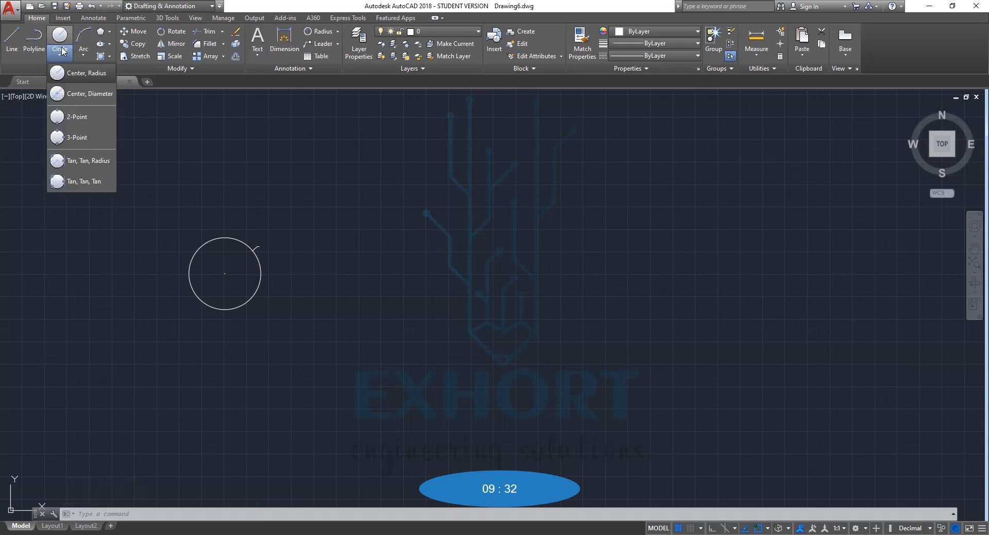
{"action": "left_click", "coordinate": [76, 77]}
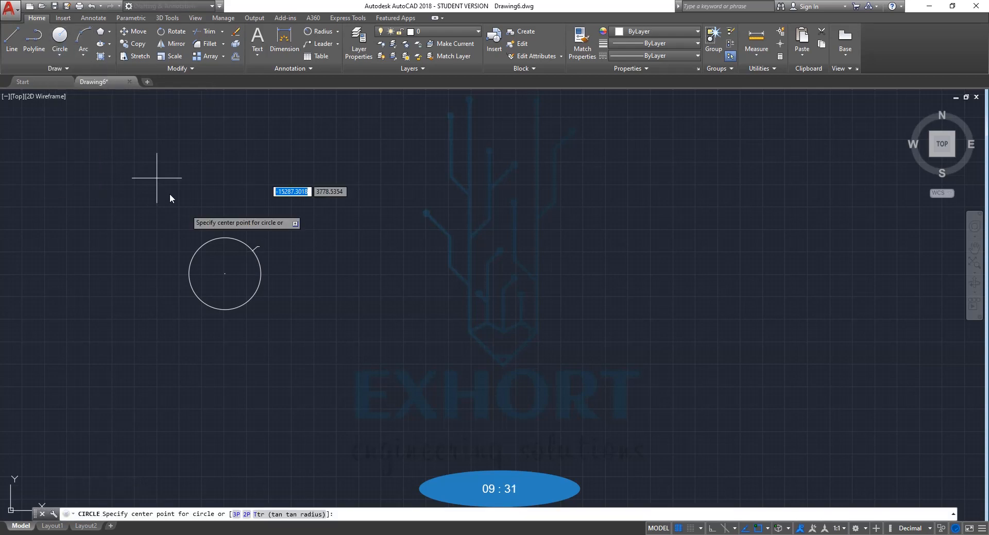
{"action": "left_click", "coordinate": [360, 242]}
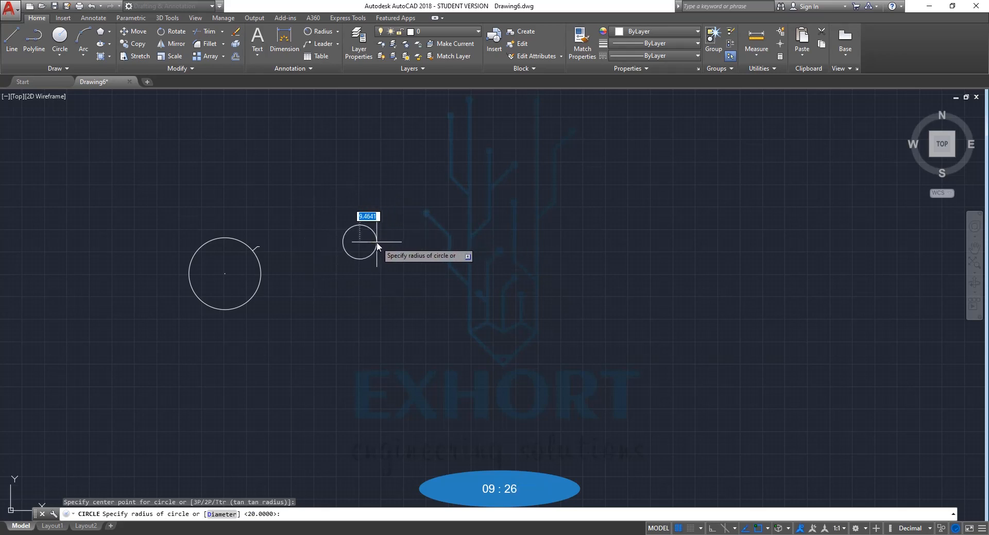
{"action": "left_click", "coordinate": [425, 243]}
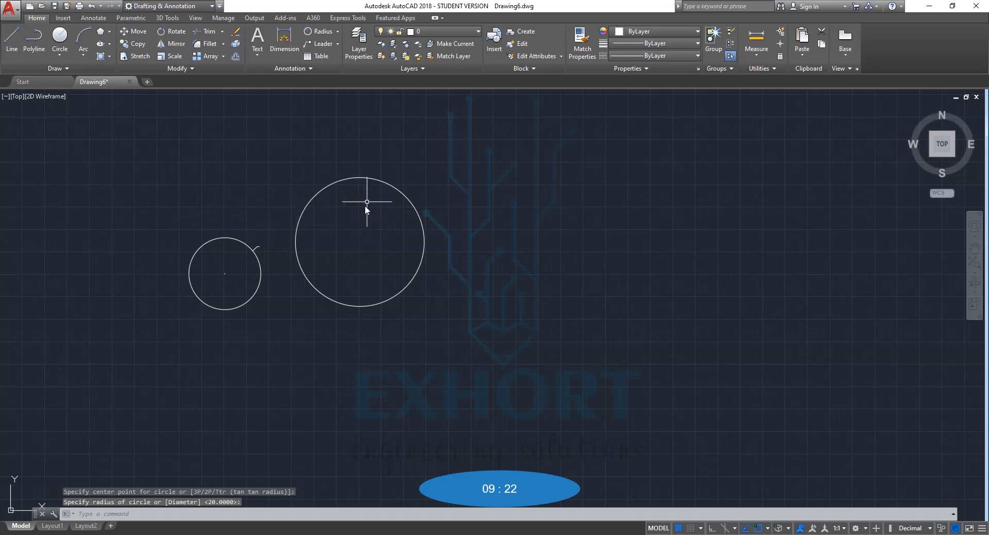
Step: Draw a third circle to the right of the others with the Center, Diameter method, using a diameter of 100
{"action": "left_click", "coordinate": [60, 52]}
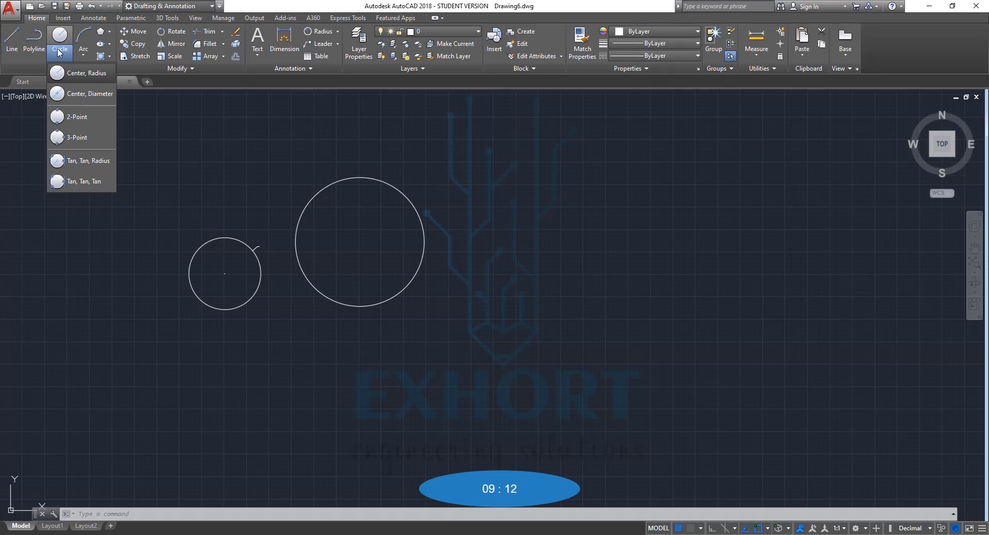
{"action": "left_click", "coordinate": [83, 93]}
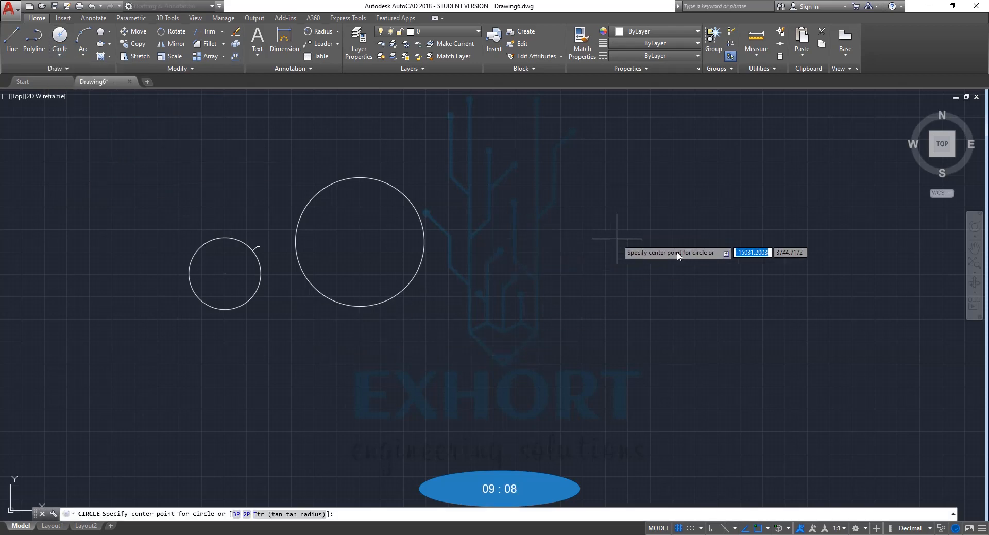
{"action": "scroll", "coordinate": [622, 300], "scroll_direction": "up", "scroll_amount": 2}
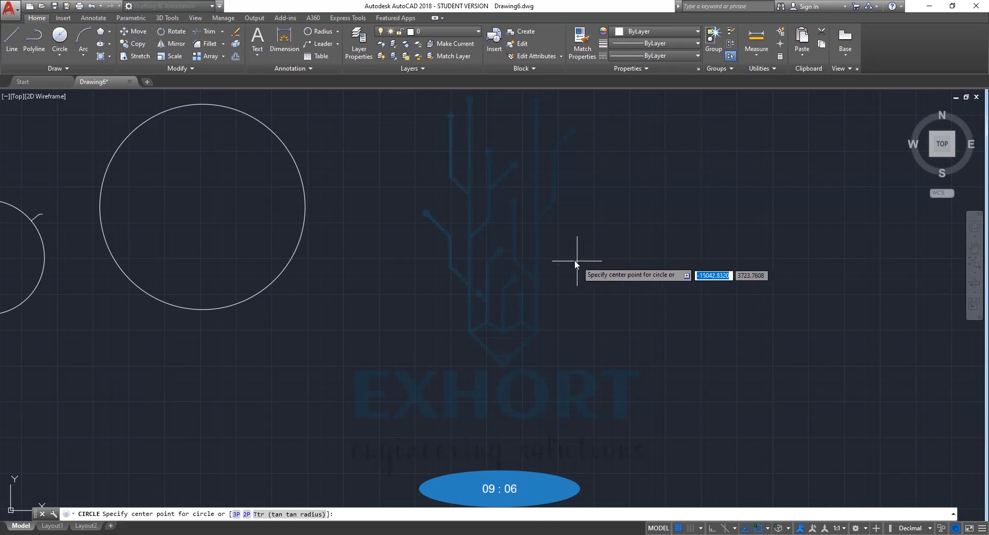
{"action": "left_click", "coordinate": [565, 256]}
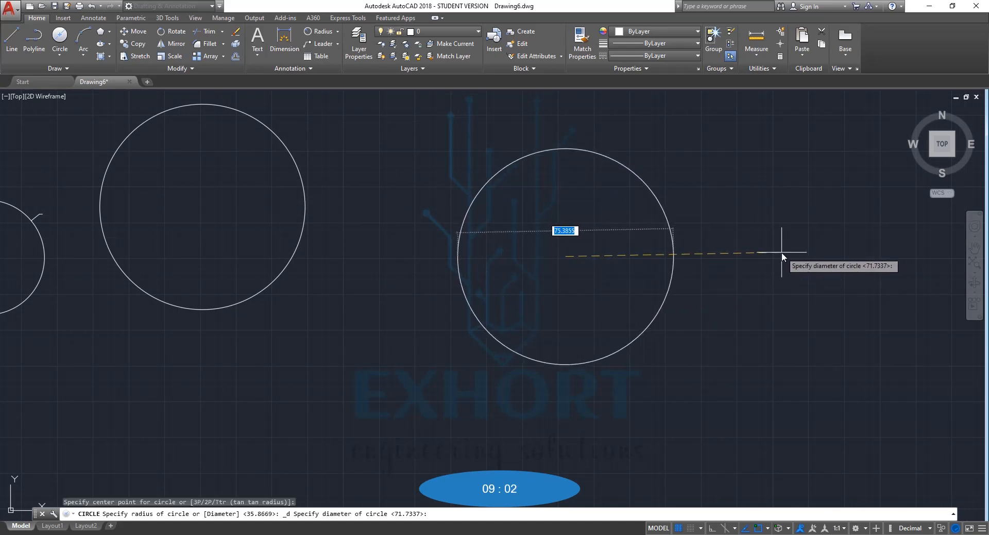
{"action": "type", "text": "1"}
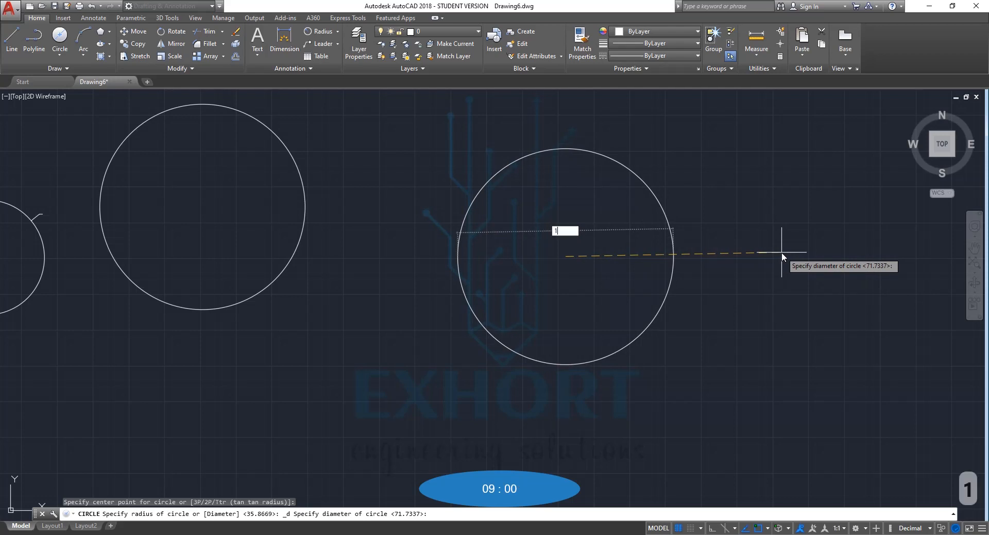
{"action": "type", "text": "00"}
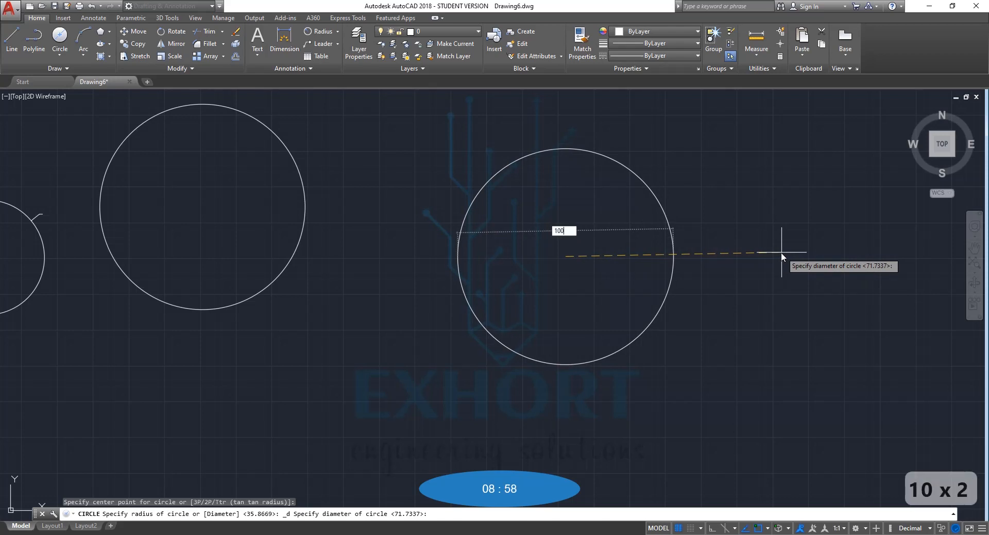
{"action": "key", "text": "Return"}
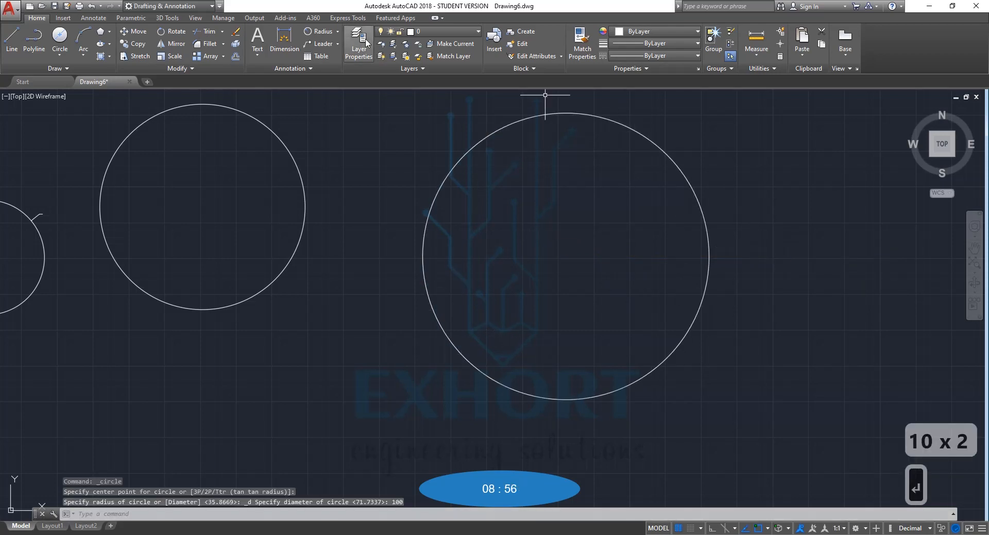
Step: Add a diameter dimension to the third circle, placing its text just inside the upper-left part of the circumference
{"action": "left_click", "coordinate": [338, 32]}
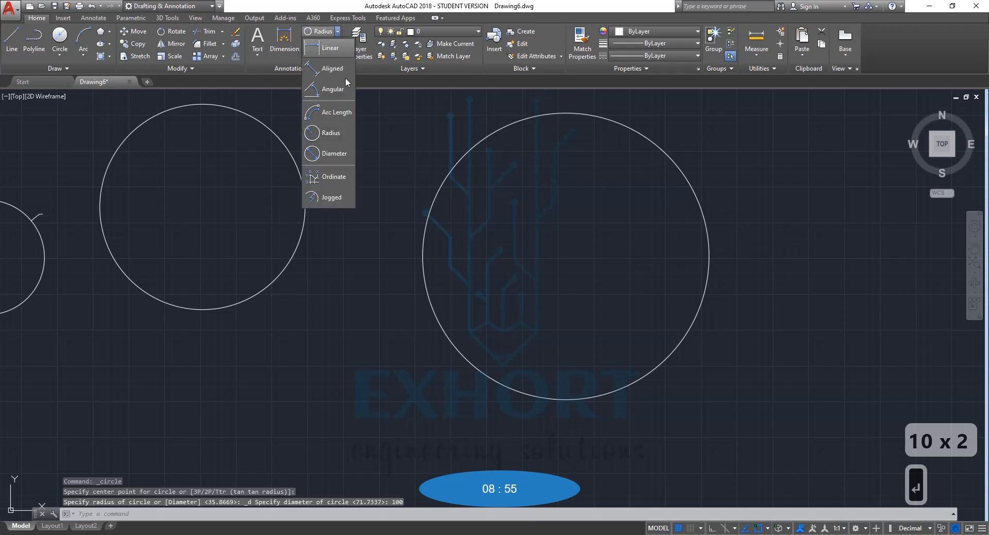
{"action": "left_click", "coordinate": [328, 152]}
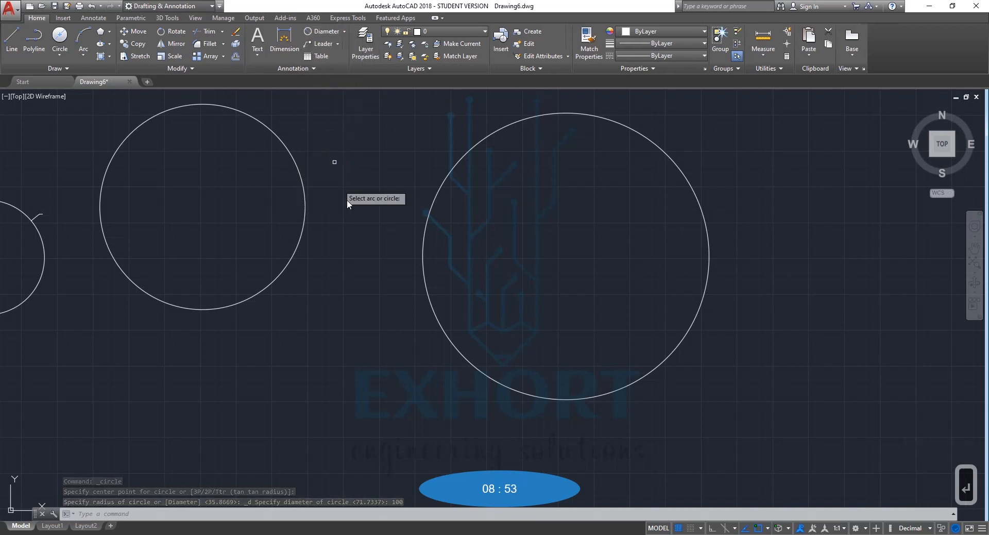
{"action": "left_click", "coordinate": [470, 150]}
{"action": "left_click", "coordinate": [489, 164]}
{"action": "scroll", "coordinate": [488, 164], "scroll_direction": "up", "scroll_amount": 12}
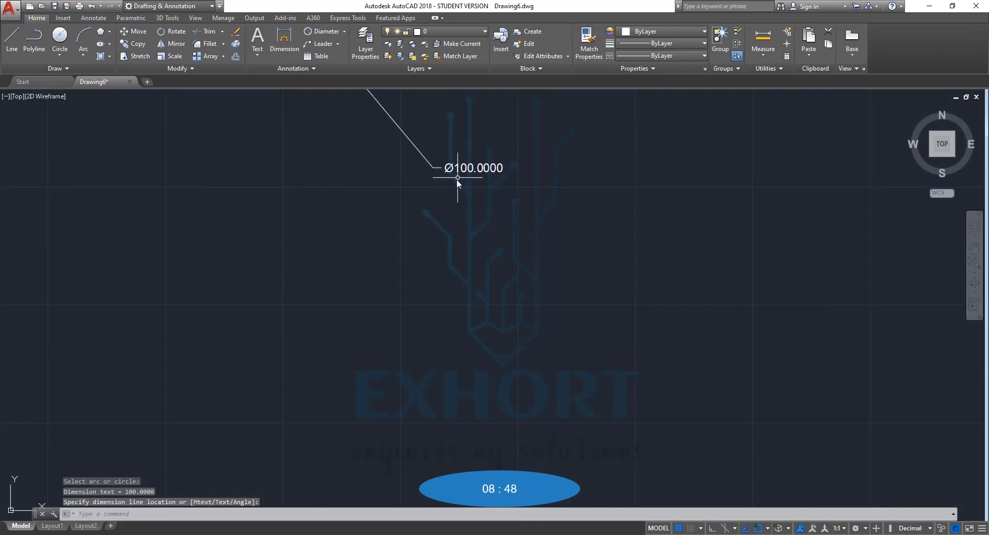
{"action": "scroll", "coordinate": [510, 181], "scroll_direction": "down", "scroll_amount": 5}
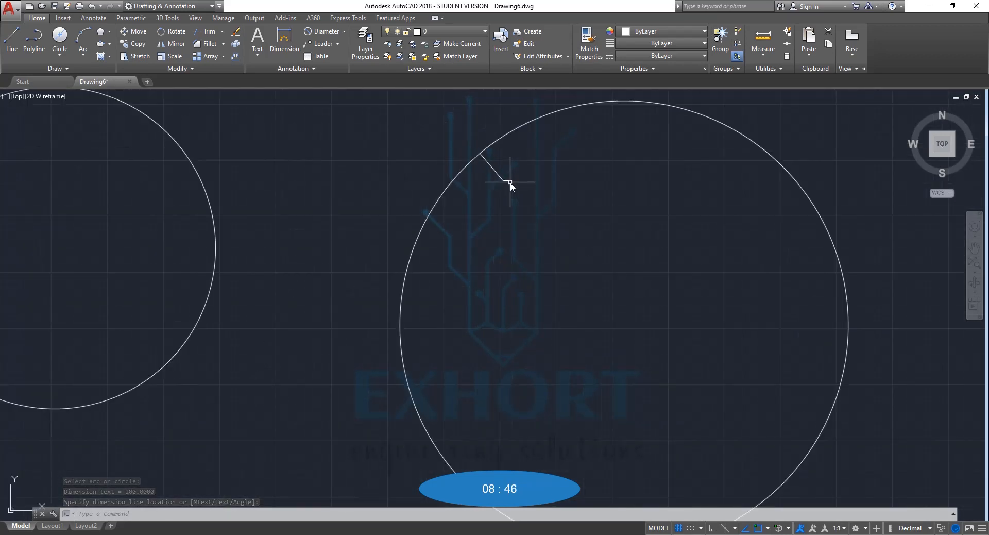
{"action": "scroll", "coordinate": [510, 181], "scroll_direction": "down", "scroll_amount": 4}
{"action": "scroll", "coordinate": [543, 174], "scroll_direction": "up", "scroll_amount": 2}
{"action": "scroll", "coordinate": [542, 175], "scroll_direction": "down", "scroll_amount": 2}
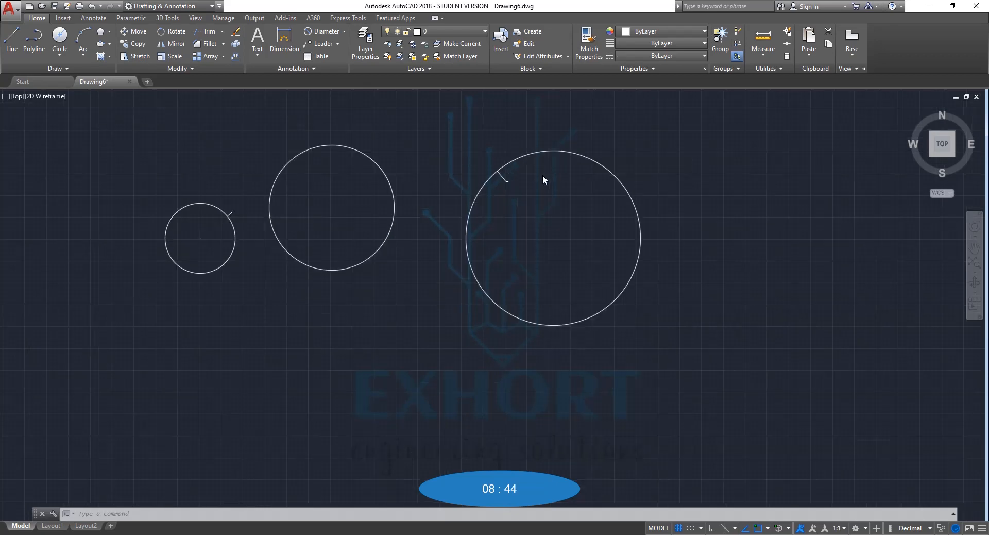
Step: Erase all three circles together with their radius and diameter dimensions
{"action": "scroll", "coordinate": [543, 174], "scroll_direction": "down", "scroll_amount": 2}
{"action": "left_click", "coordinate": [297, 106]}
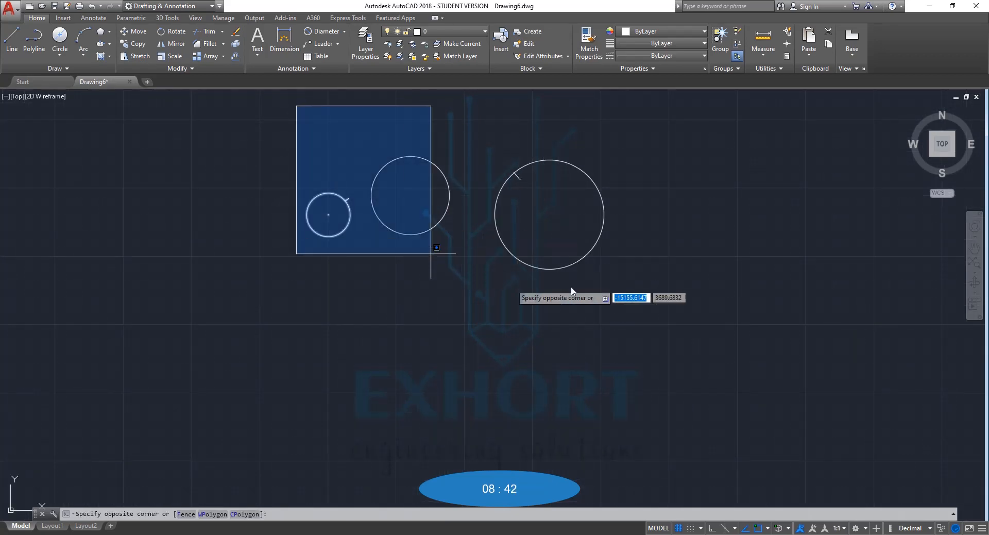
{"action": "left_click", "coordinate": [633, 291]}
{"action": "key", "text": "Delete"}
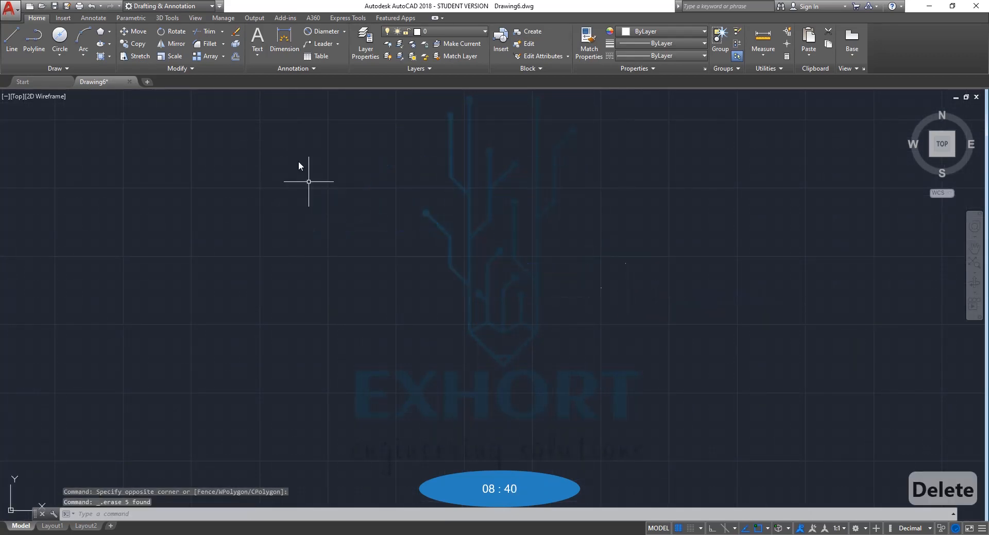
Step: Draw a 2-Point circle above and left of the existing horizontal line, with a horizontal diameter of about 810
{"action": "left_click", "coordinate": [60, 54]}
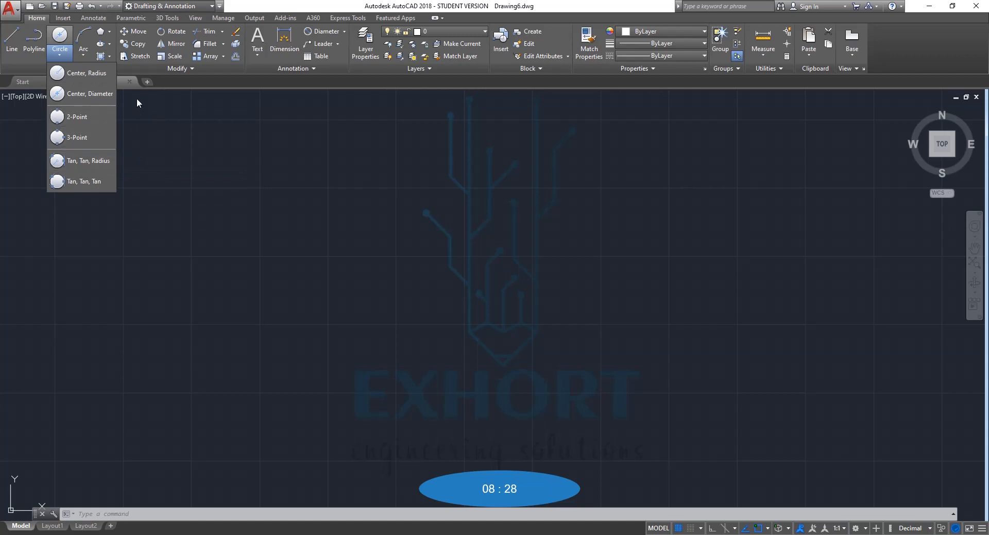
{"action": "left_click", "coordinate": [71, 120]}
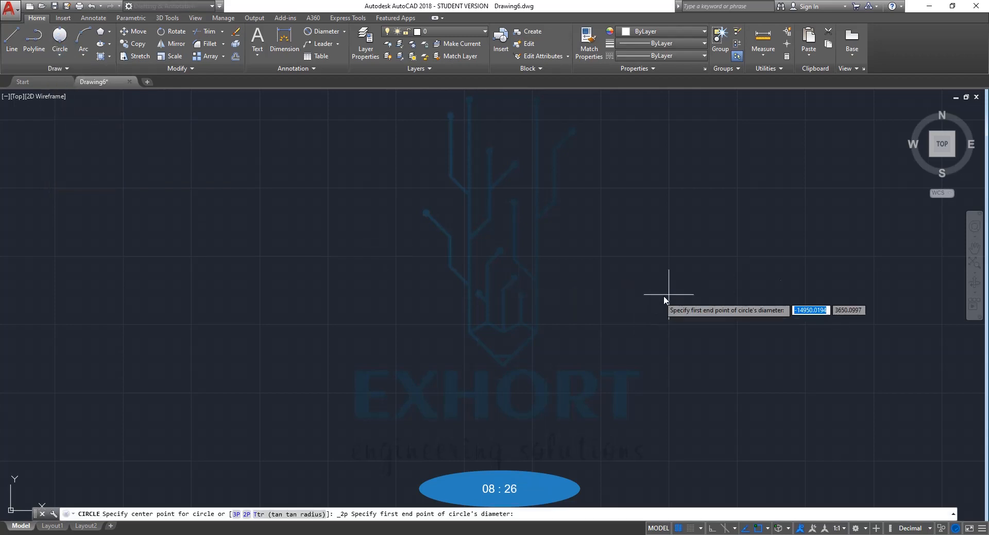
{"action": "scroll", "coordinate": [870, 289], "scroll_direction": "up", "scroll_amount": 6}
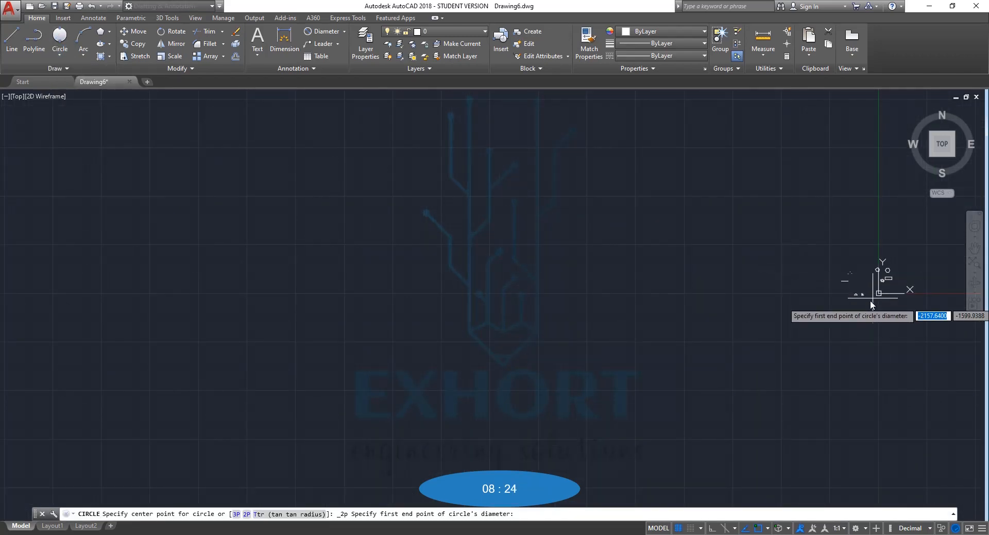
{"action": "scroll", "coordinate": [656, 304], "scroll_direction": "up", "scroll_amount": 4}
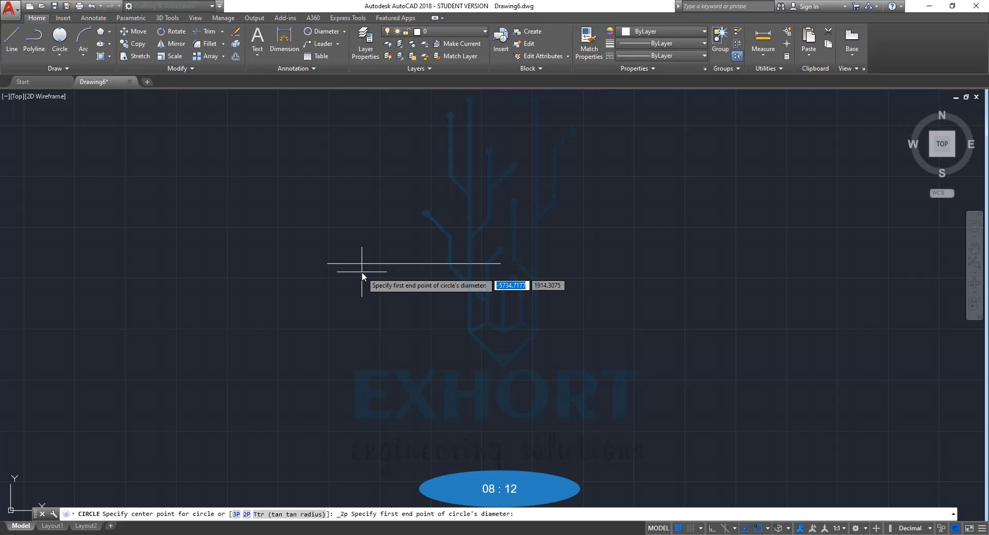
{"action": "left_click", "coordinate": [156, 175]}
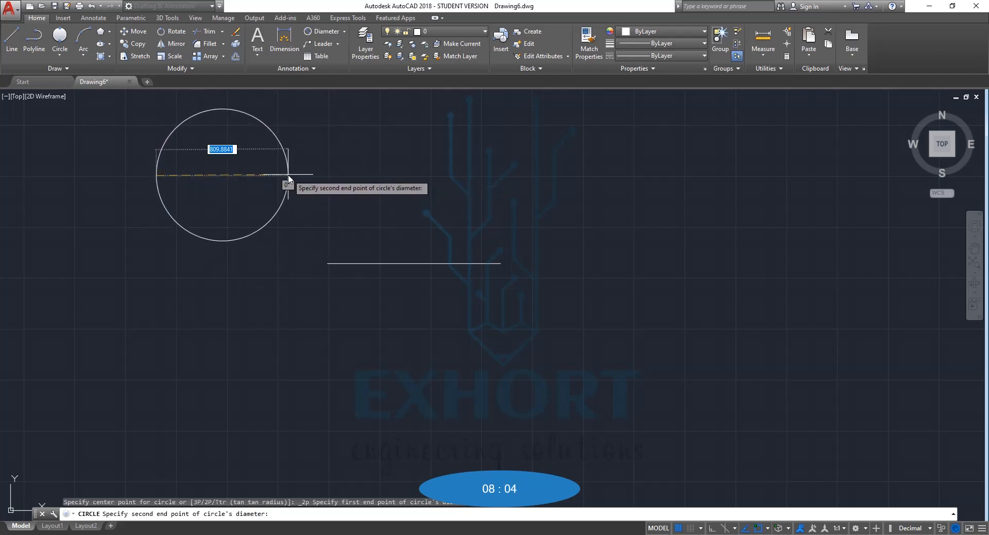
{"action": "left_click", "coordinate": [288, 175]}
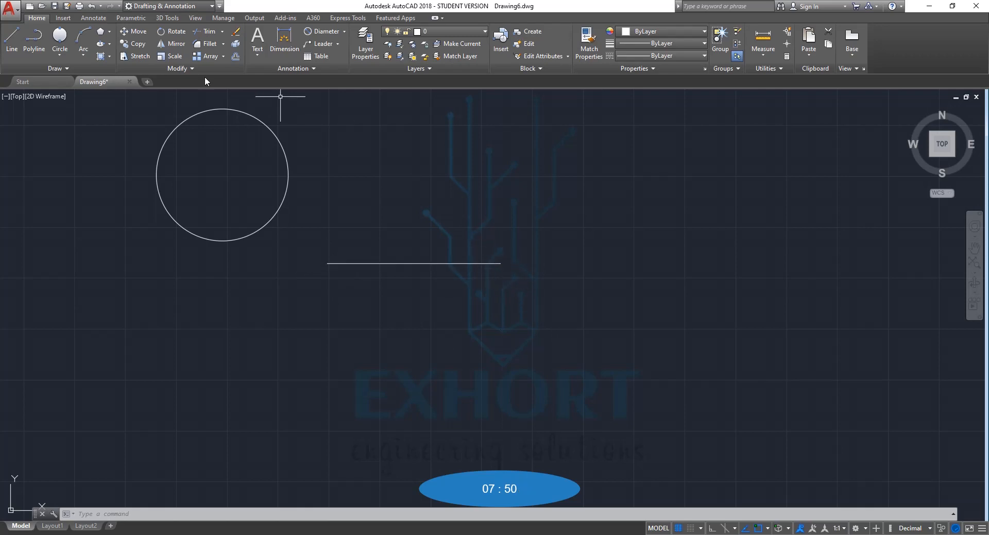
Step: Draw a 2-Point circle whose diameter runs between the left and right endpoints of the existing horizontal line
{"action": "left_click", "coordinate": [70, 53]}
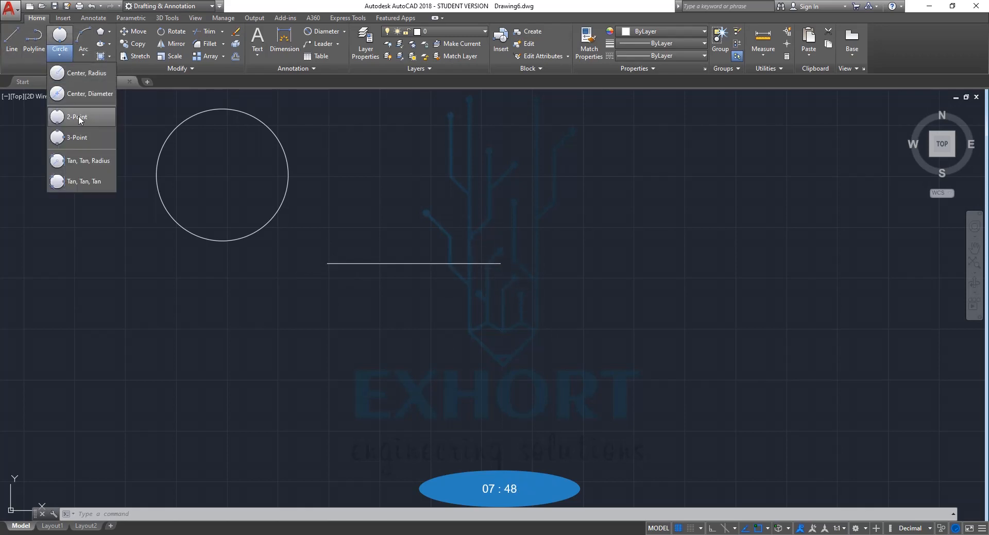
{"action": "left_click", "coordinate": [77, 117]}
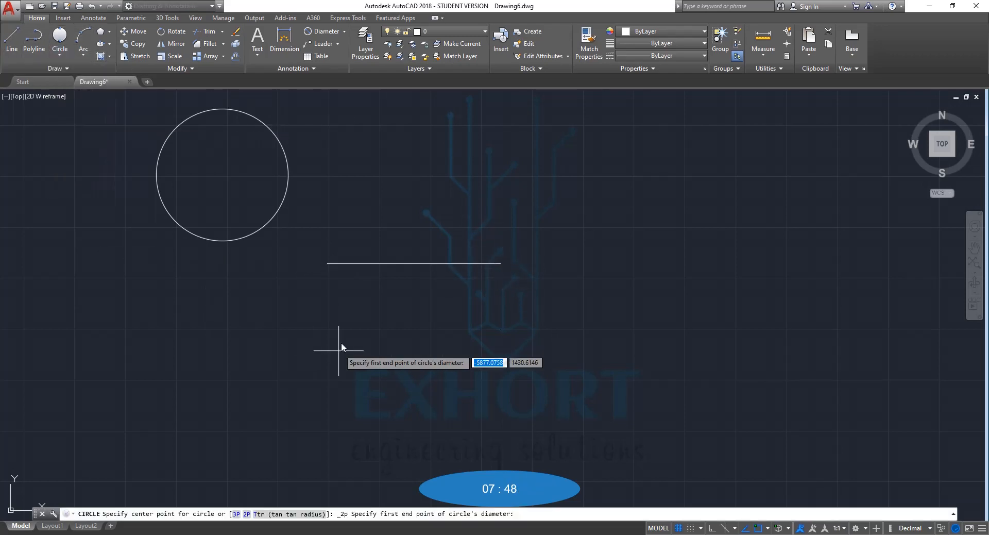
{"action": "left_click", "coordinate": [327, 263]}
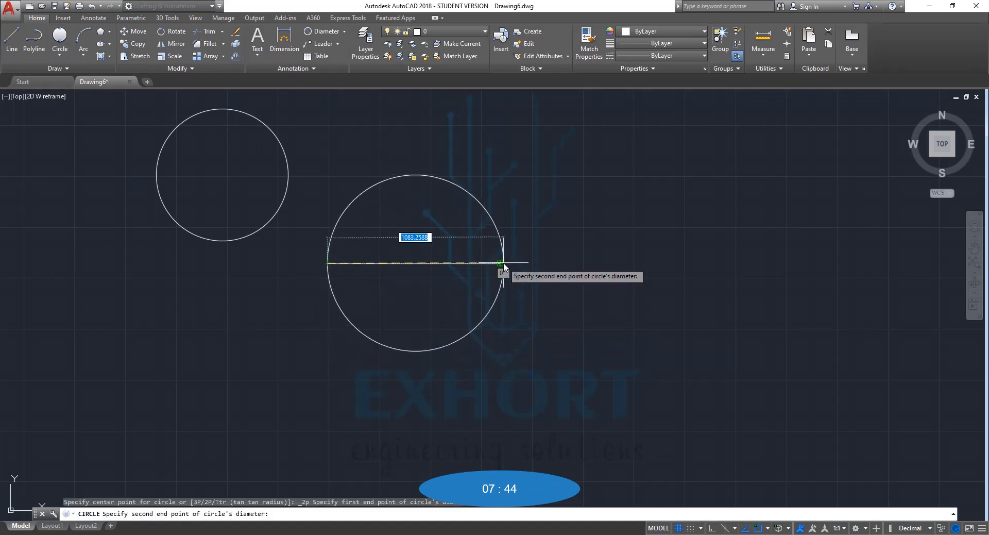
{"action": "left_click", "coordinate": [502, 262]}
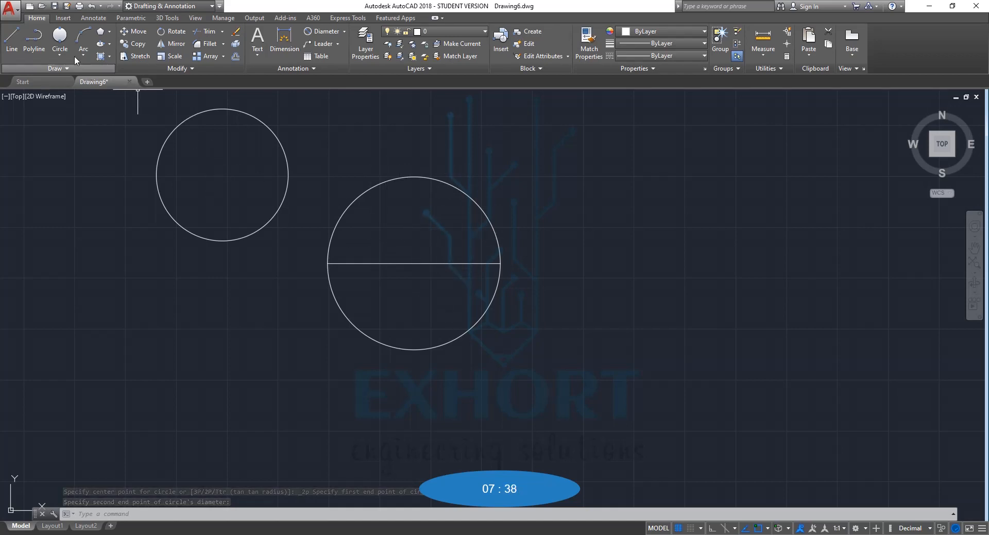
Step: Draw a 2-Point circle on the rectangle's right side, with its upper-right and lower-right corners as diameter ends
{"action": "left_click", "coordinate": [60, 51]}
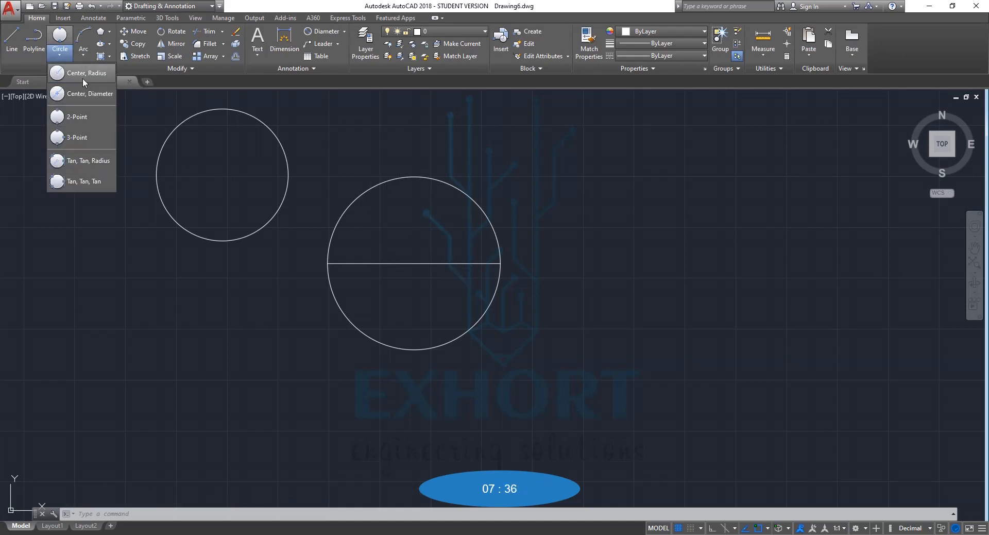
{"action": "left_click", "coordinate": [77, 117]}
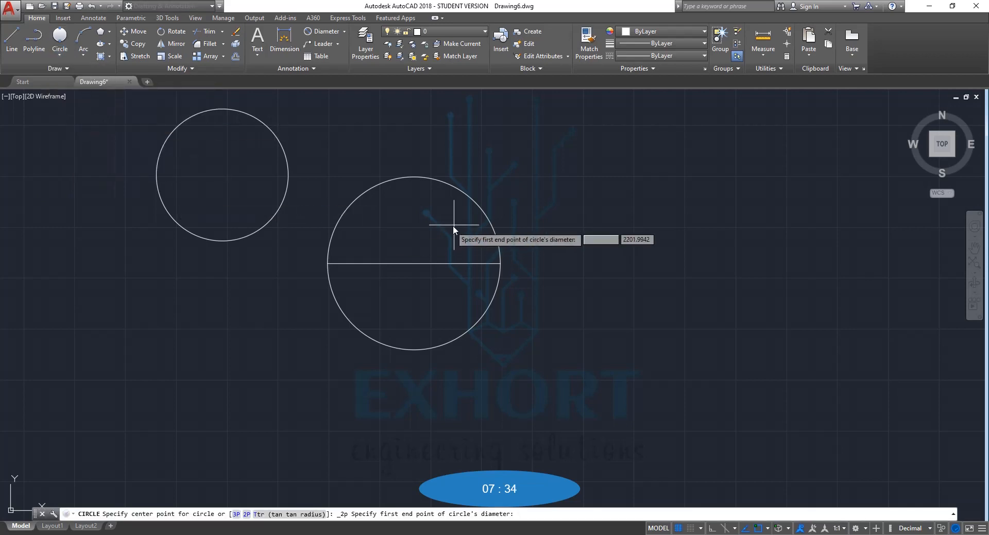
{"action": "scroll", "coordinate": [455, 224], "scroll_direction": "down", "scroll_amount": 8}
{"action": "scroll", "coordinate": [503, 206], "scroll_direction": "up", "scroll_amount": 2}
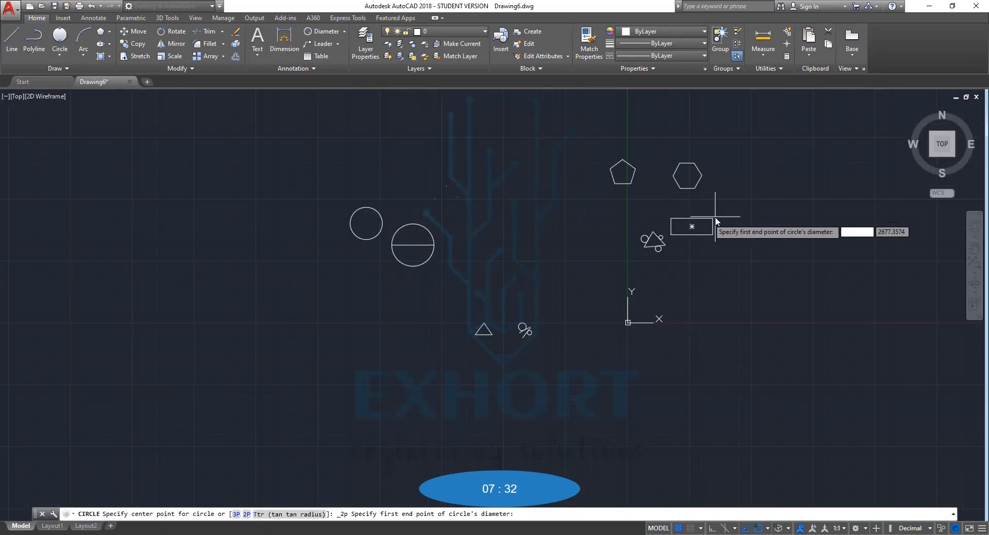
{"action": "scroll", "coordinate": [728, 222], "scroll_direction": "up", "scroll_amount": 10}
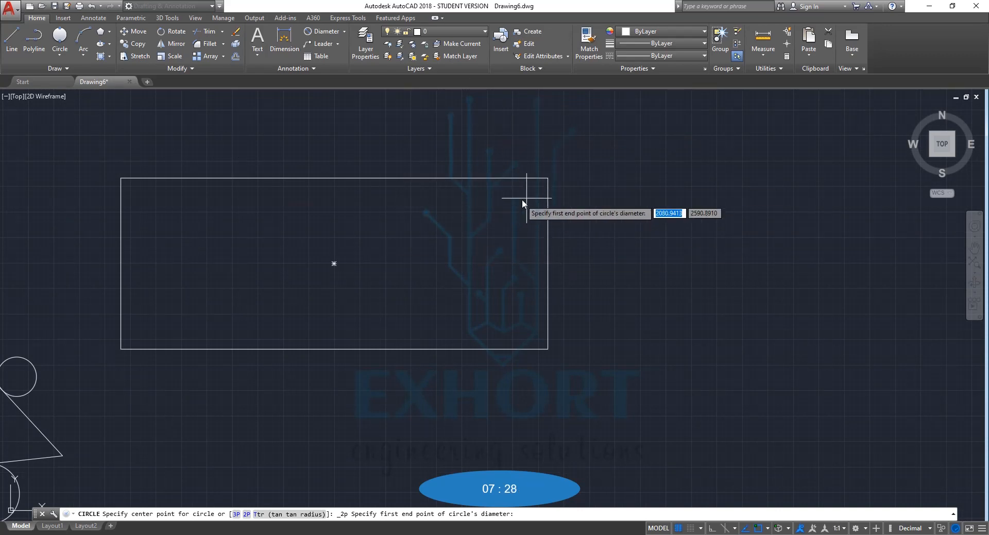
{"action": "left_click", "coordinate": [547, 179]}
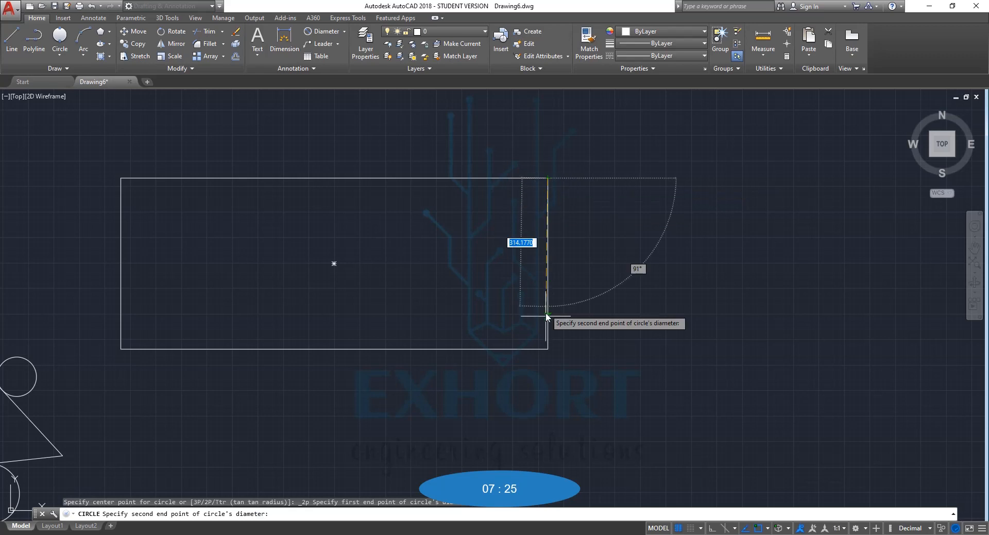
{"action": "left_click", "coordinate": [547, 349]}
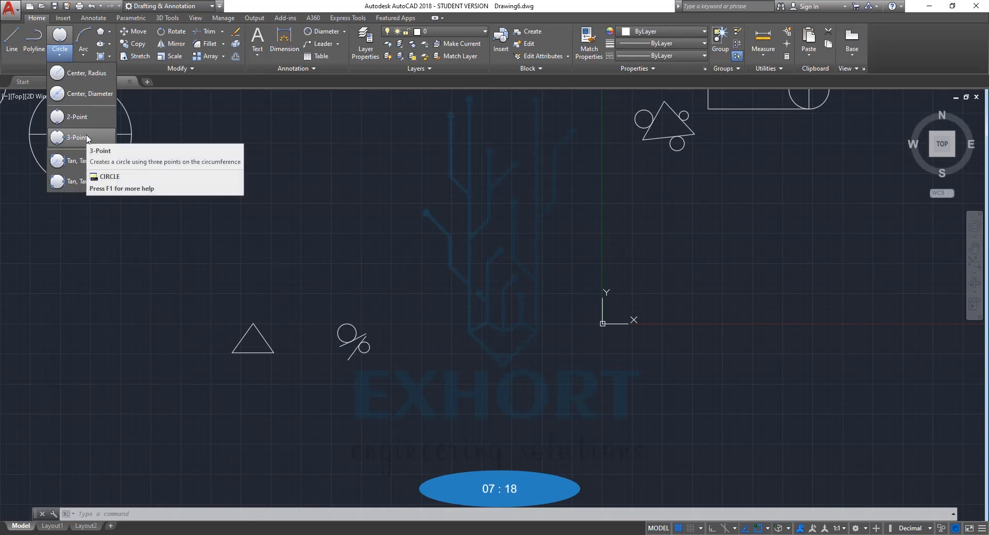
Step: Draw a 3-Point circle in the empty area above the small triangle, picking three free points on its circumference
{"action": "left_click", "coordinate": [87, 138]}
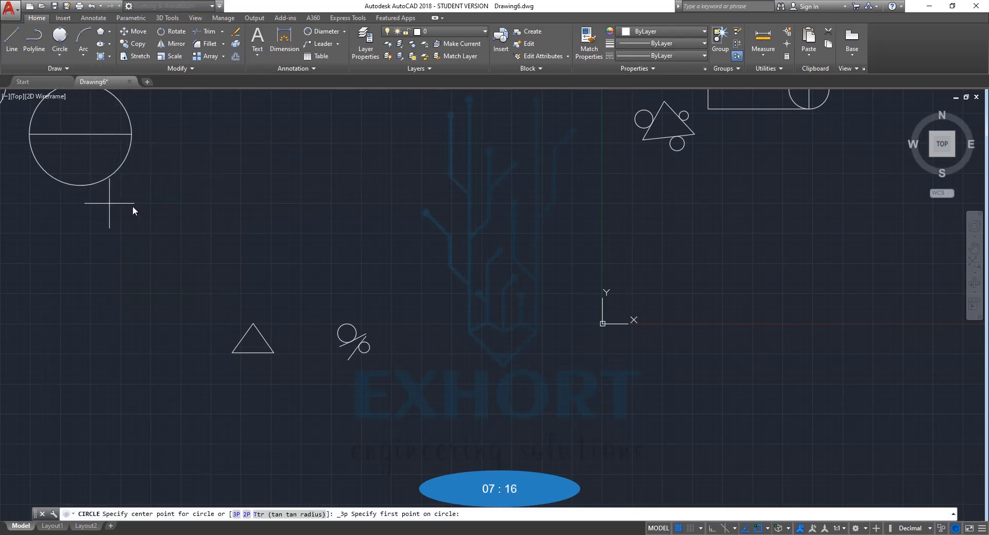
{"action": "scroll", "coordinate": [156, 283], "scroll_direction": "up", "scroll_amount": 4}
{"action": "scroll", "coordinate": [155, 263], "scroll_direction": "down", "scroll_amount": 4}
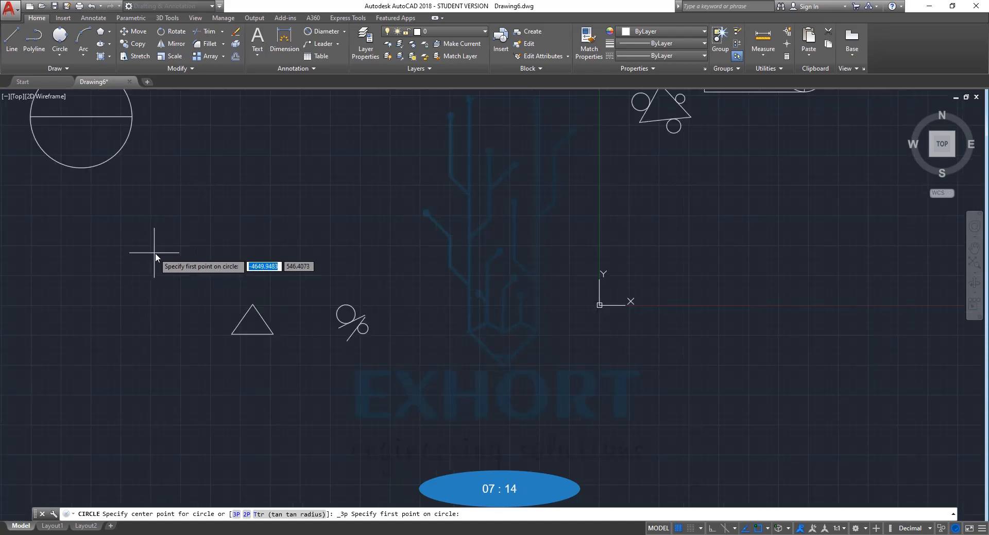
{"action": "scroll", "coordinate": [227, 212], "scroll_direction": "up", "scroll_amount": 1}
{"action": "scroll", "coordinate": [258, 209], "scroll_direction": "up", "scroll_amount": 3}
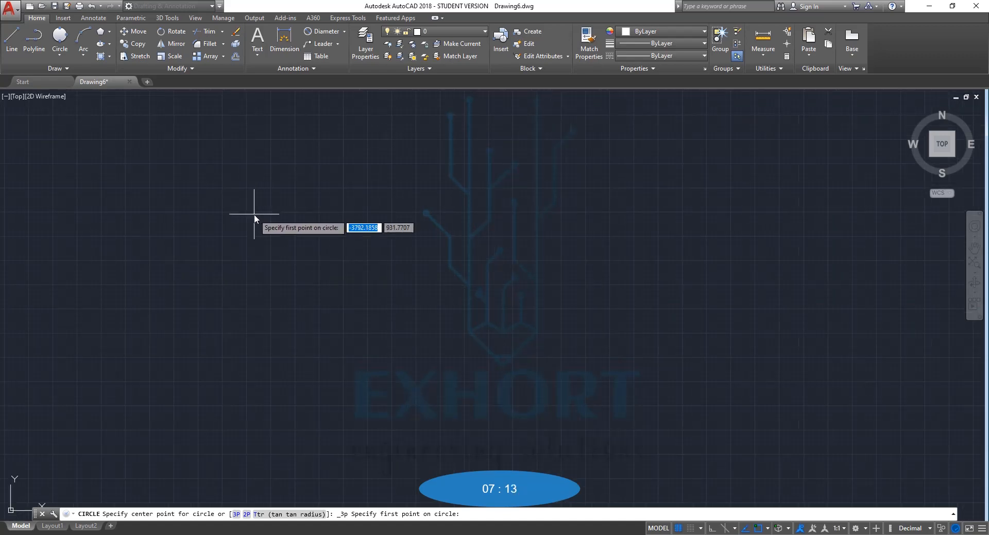
{"action": "left_click", "coordinate": [138, 207]}
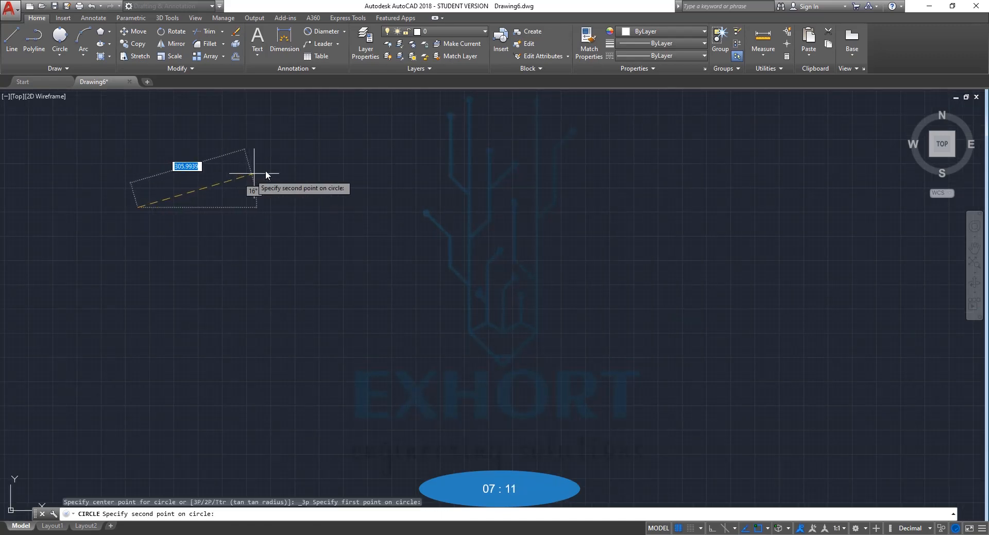
{"action": "left_click", "coordinate": [229, 130]}
{"action": "left_click", "coordinate": [304, 220]}
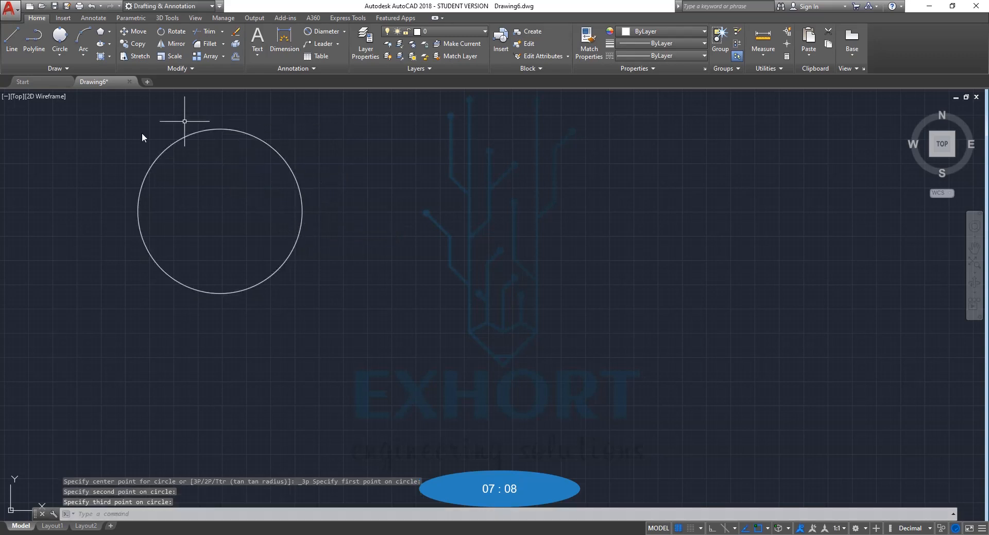
Step: Erase the freely placed 3-Point circle
{"action": "left_click", "coordinate": [218, 132]}
{"action": "left_click", "coordinate": [215, 128]}
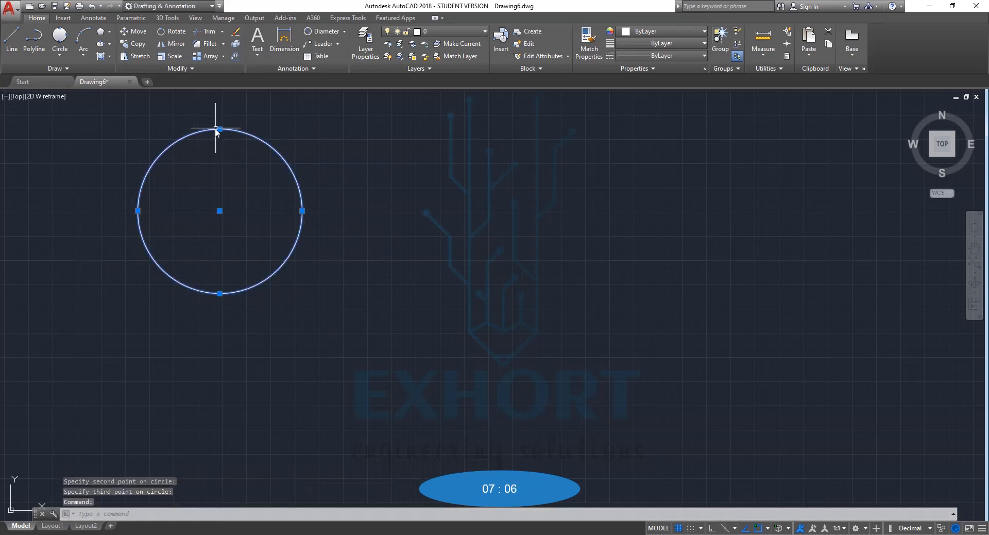
{"action": "key", "text": "Delete"}
Step: Draw a 3-Point circle through the top, lower-left and lower-right vertices of the plain triangle
{"action": "scroll", "coordinate": [280, 212], "scroll_direction": "down", "scroll_amount": 4}
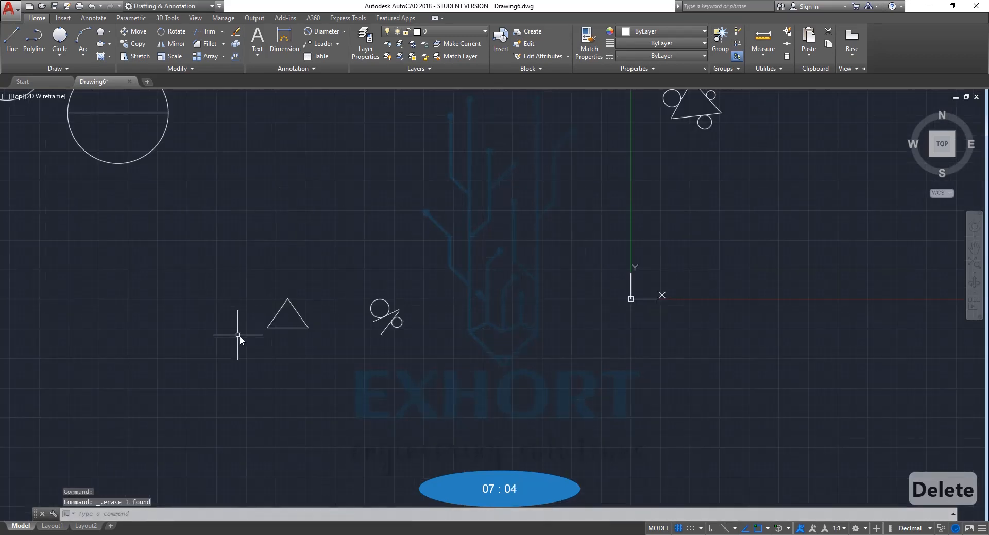
{"action": "scroll", "coordinate": [291, 353], "scroll_direction": "up", "scroll_amount": 4}
{"action": "scroll", "coordinate": [291, 354], "scroll_direction": "up", "scroll_amount": 4}
{"action": "scroll", "coordinate": [203, 174], "scroll_direction": "up", "scroll_amount": 2}
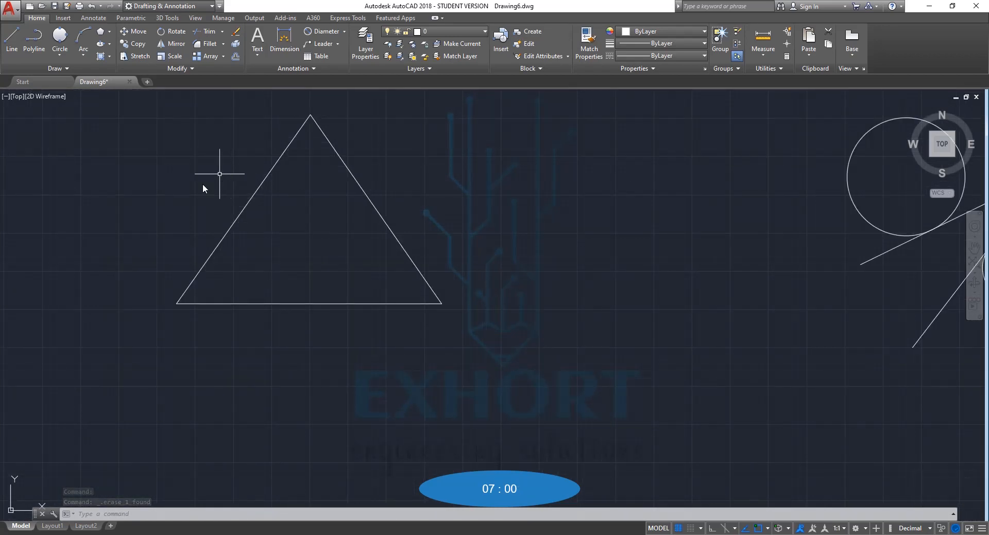
{"action": "left_click", "coordinate": [60, 57]}
{"action": "left_click", "coordinate": [79, 138]}
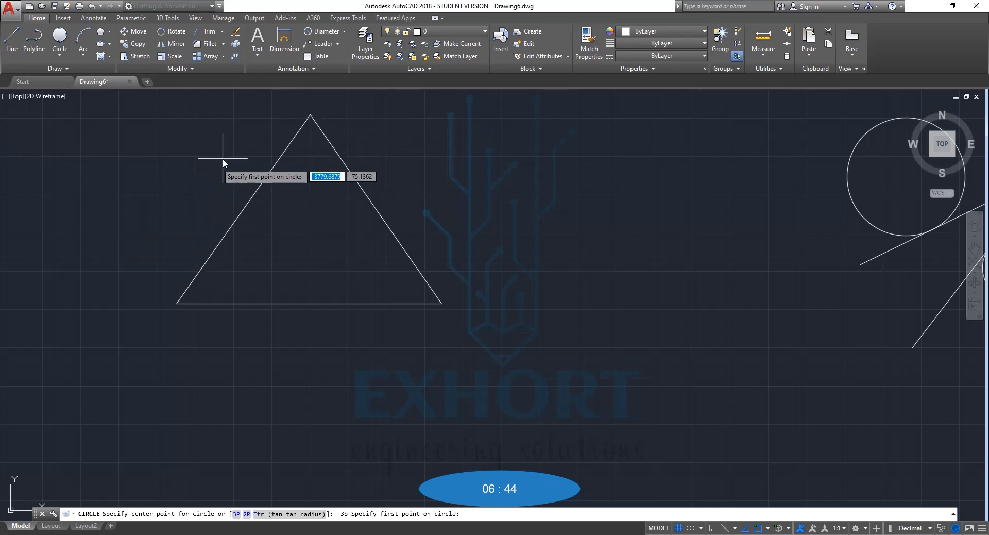
{"action": "left_click", "coordinate": [310, 114]}
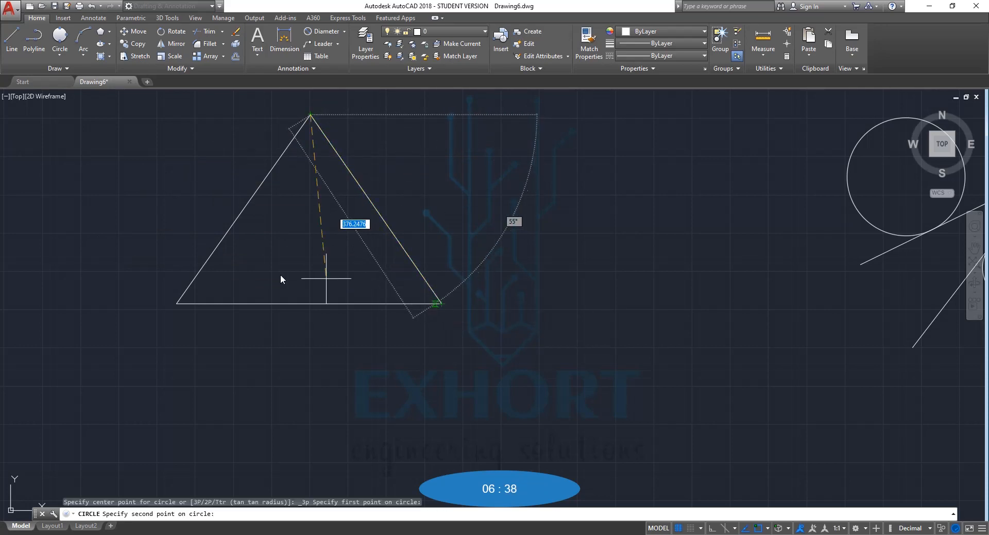
{"action": "left_click", "coordinate": [176, 303]}
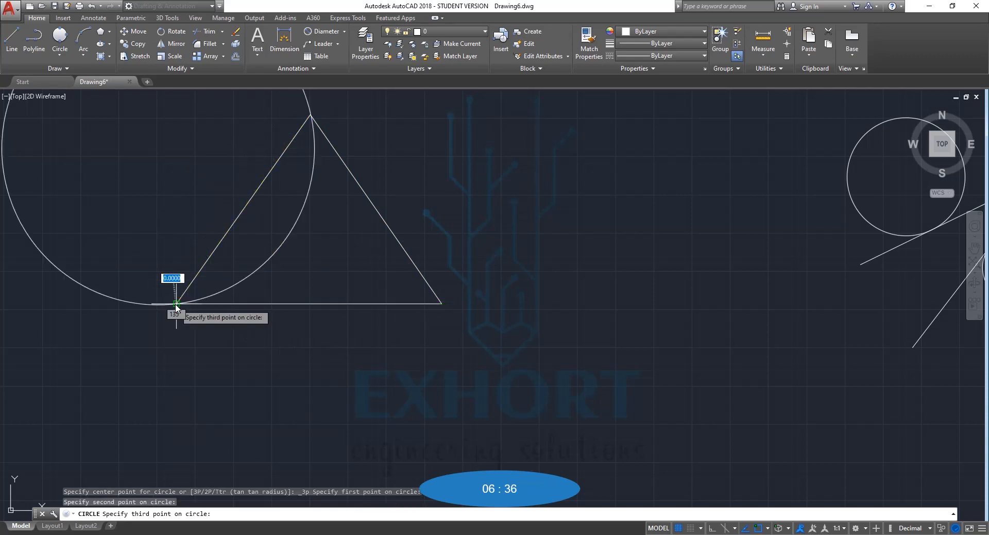
{"action": "left_click", "coordinate": [441, 304]}
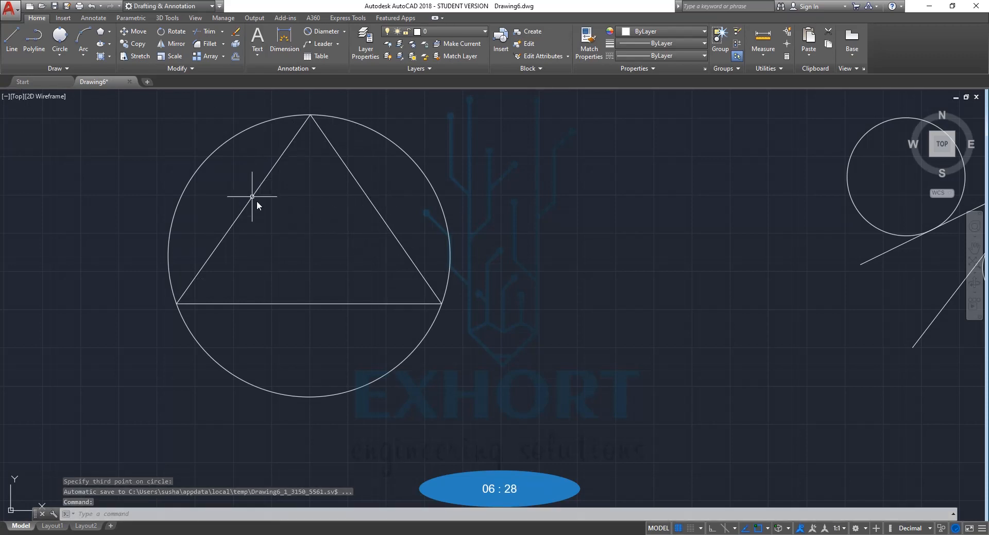
Step: Draw a 3-Point circle around the pentagon through its left, top and right vertices
{"action": "scroll", "coordinate": [453, 335], "scroll_direction": "up", "scroll_amount": 5}
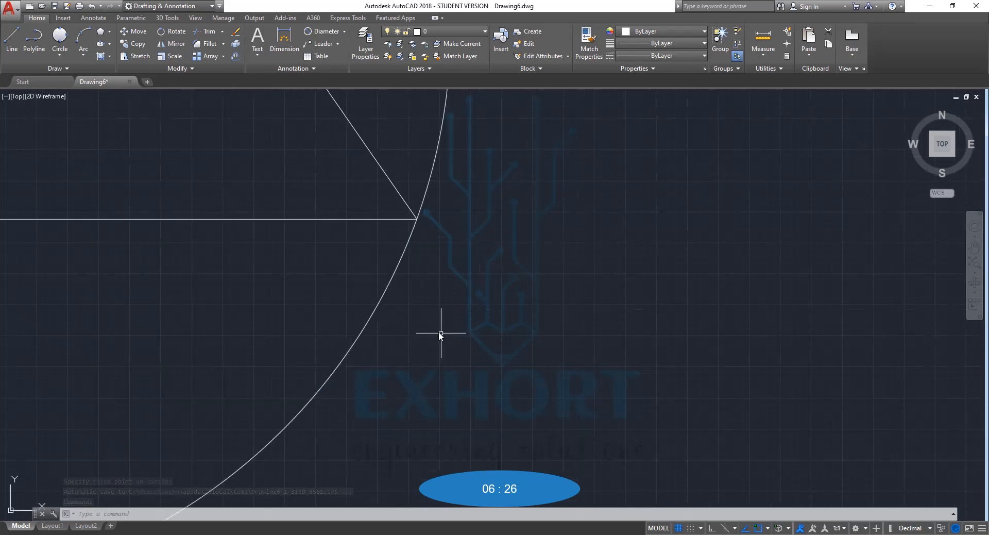
{"action": "scroll", "coordinate": [421, 194], "scroll_direction": "up", "scroll_amount": 5}
{"action": "scroll", "coordinate": [402, 202], "scroll_direction": "up", "scroll_amount": 4}
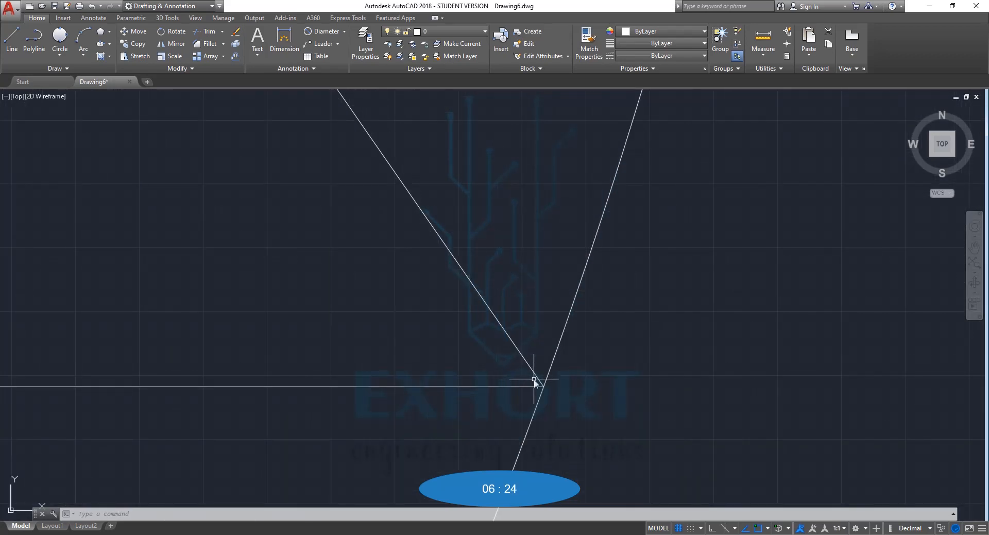
{"action": "scroll", "coordinate": [555, 390], "scroll_direction": "down", "scroll_amount": 8}
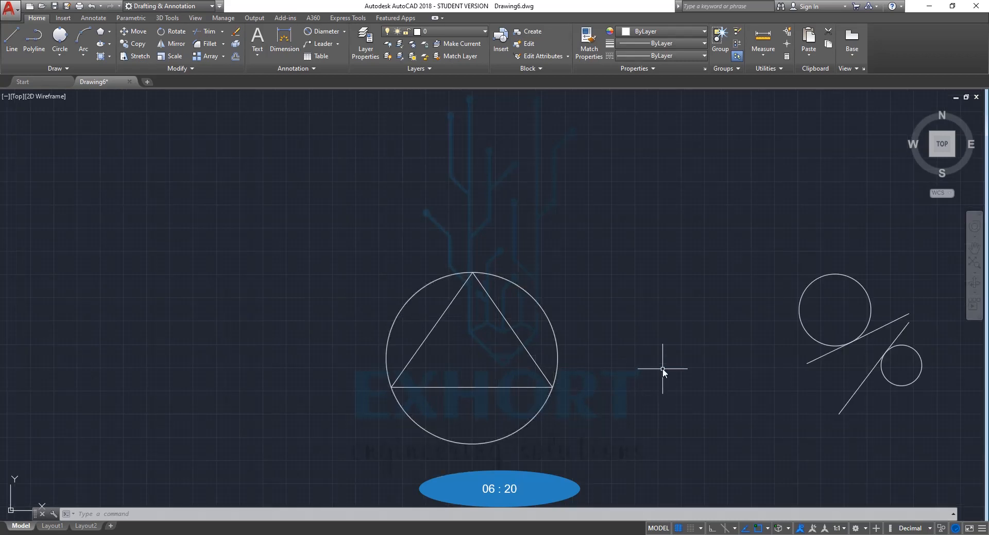
{"action": "scroll", "coordinate": [558, 276], "scroll_direction": "down", "scroll_amount": 6}
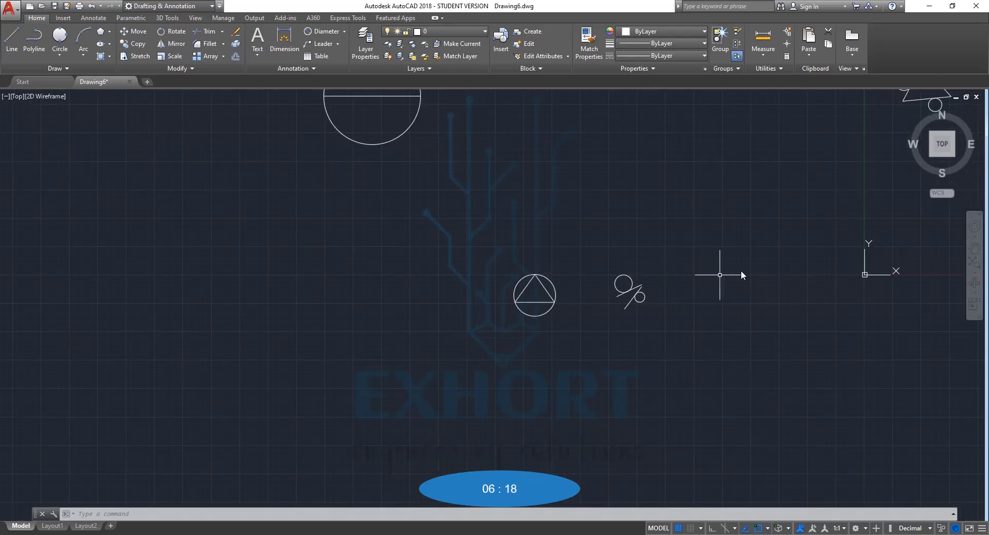
{"action": "scroll", "coordinate": [803, 229], "scroll_direction": "down", "scroll_amount": 5}
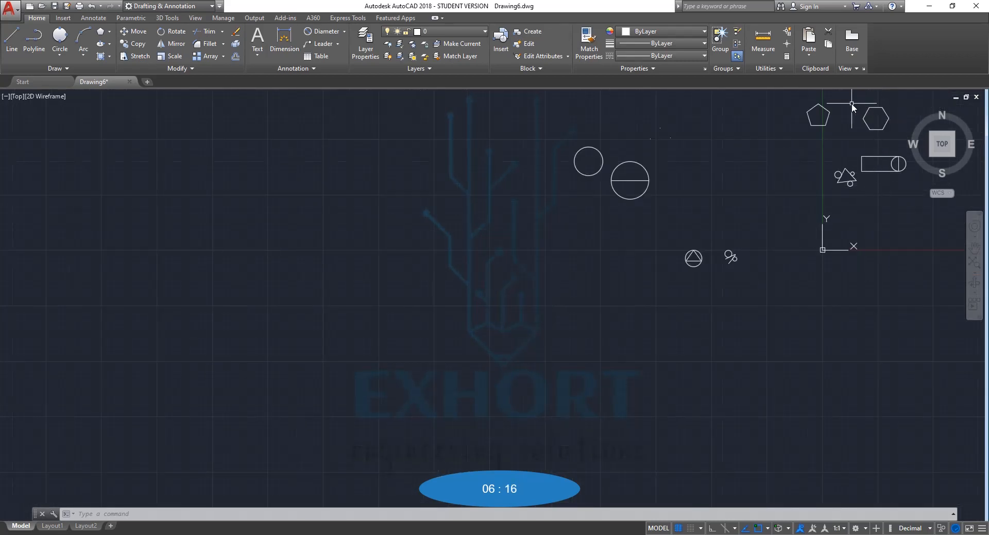
{"action": "scroll", "coordinate": [851, 103], "scroll_direction": "up", "scroll_amount": 8}
{"action": "scroll", "coordinate": [723, 121], "scroll_direction": "up", "scroll_amount": 5}
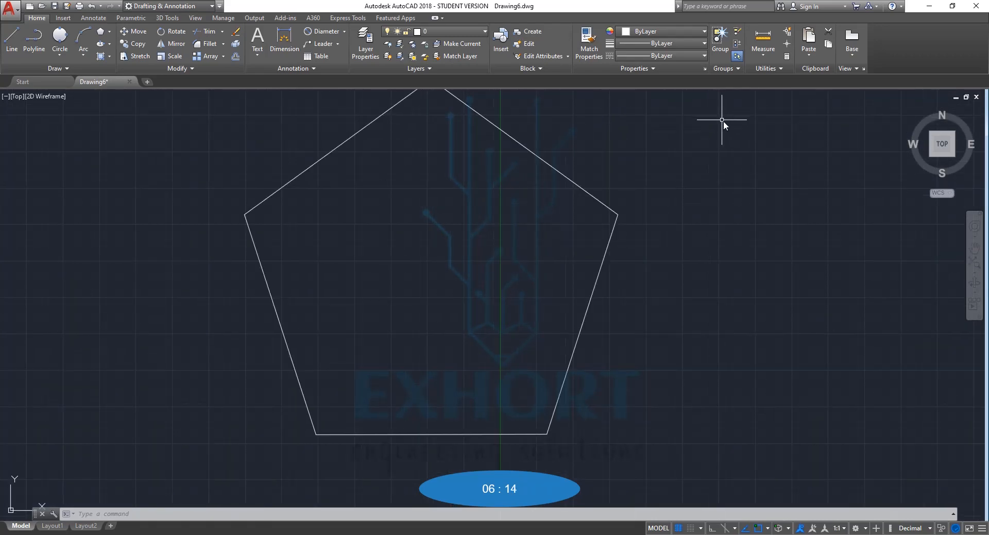
{"action": "scroll", "coordinate": [724, 123], "scroll_direction": "down", "scroll_amount": 2}
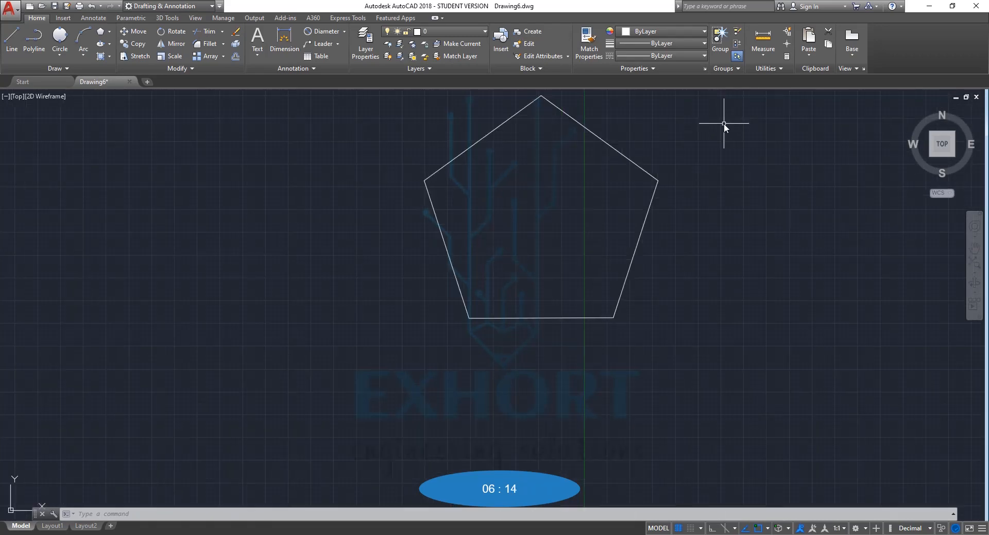
{"action": "left_click", "coordinate": [57, 61]}
{"action": "left_click", "coordinate": [79, 140]}
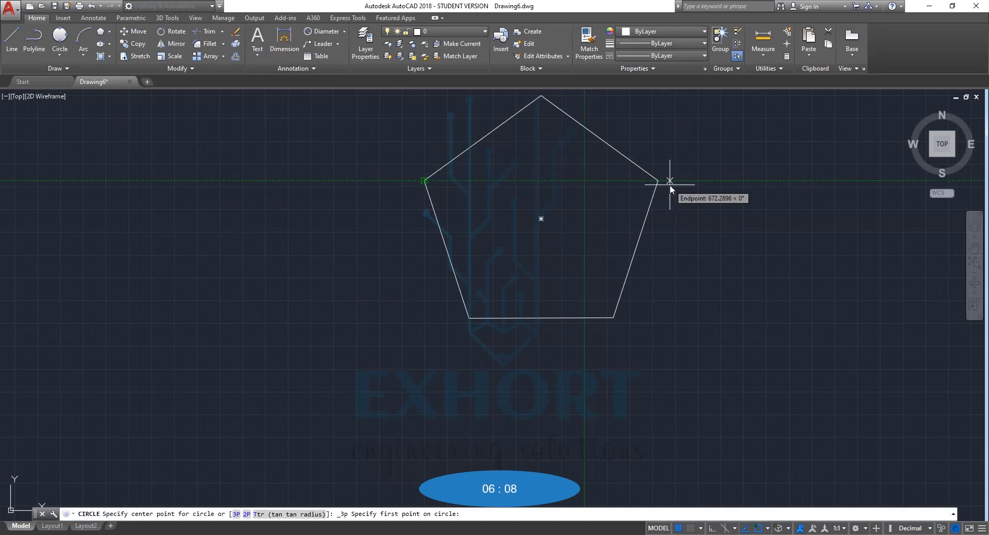
{"action": "left_click", "coordinate": [424, 180]}
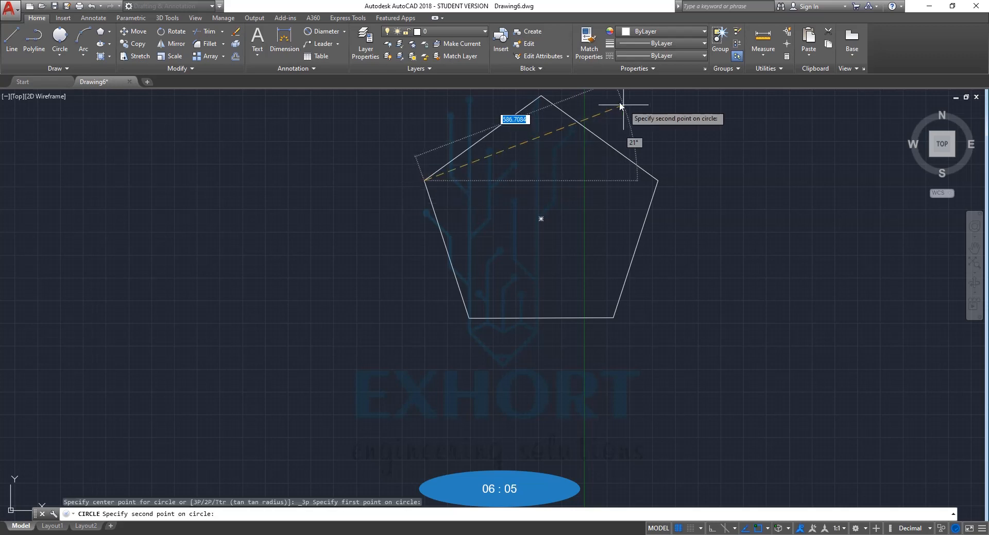
{"action": "left_click", "coordinate": [541, 95]}
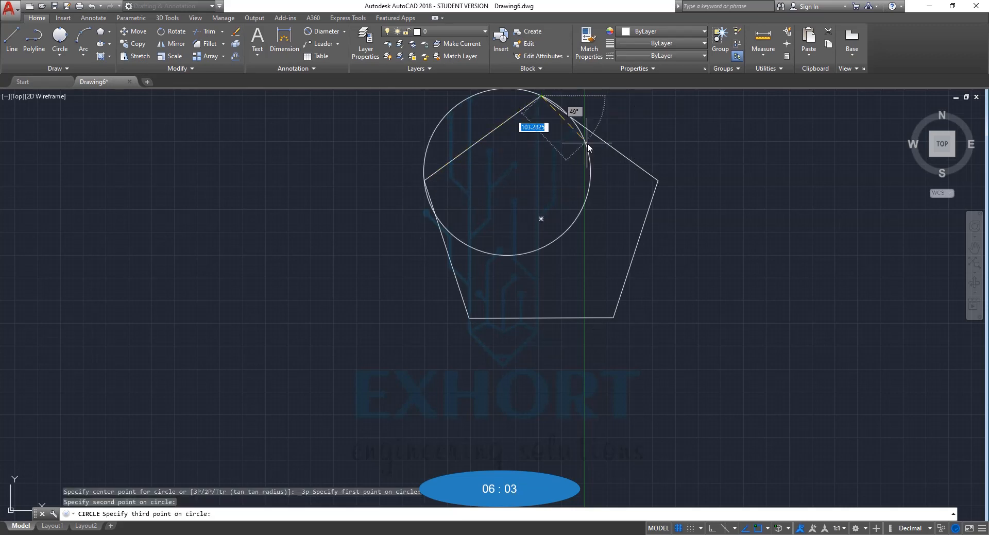
{"action": "left_click", "coordinate": [658, 180]}
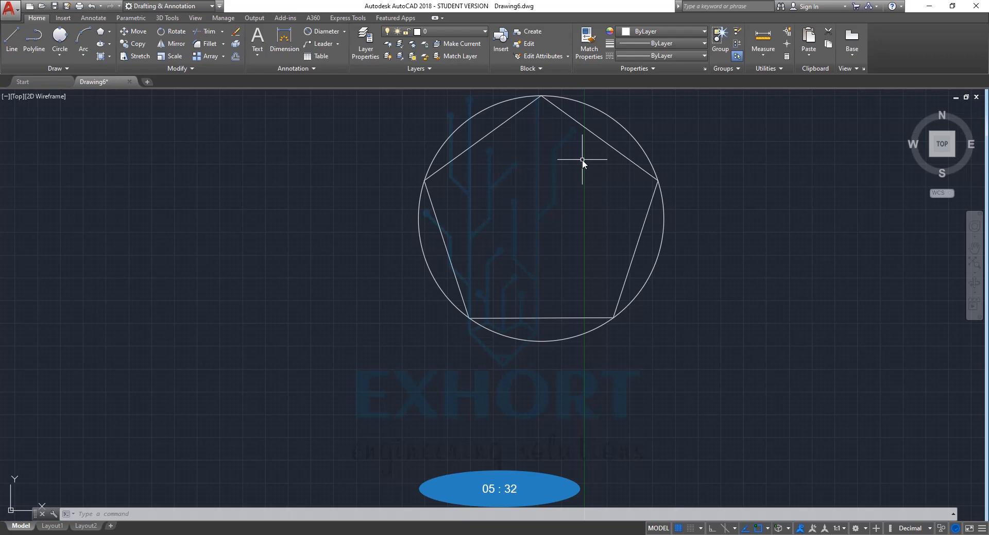
Step: Draw a 3-Point circle around the hexagon through its upper-left, upper-right and right vertices
{"action": "scroll", "coordinate": [574, 173], "scroll_direction": "down", "scroll_amount": 6}
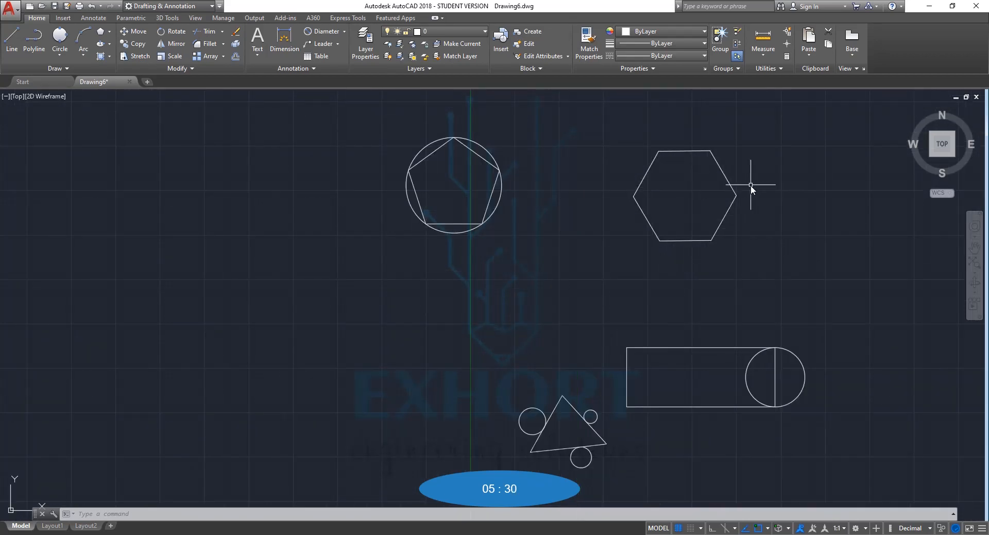
{"action": "scroll", "coordinate": [750, 187], "scroll_direction": "up", "scroll_amount": 4}
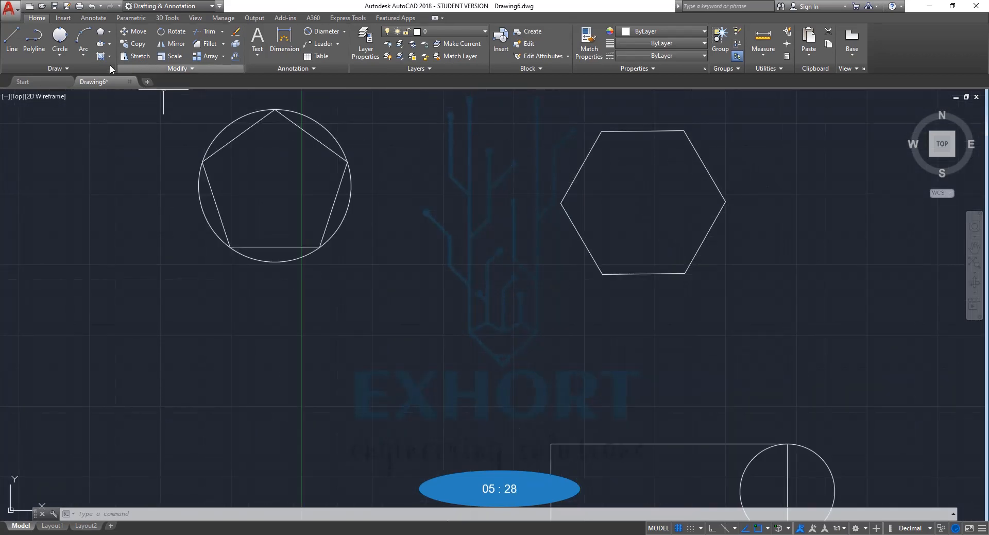
{"action": "left_click", "coordinate": [59, 54]}
{"action": "left_click", "coordinate": [72, 136]}
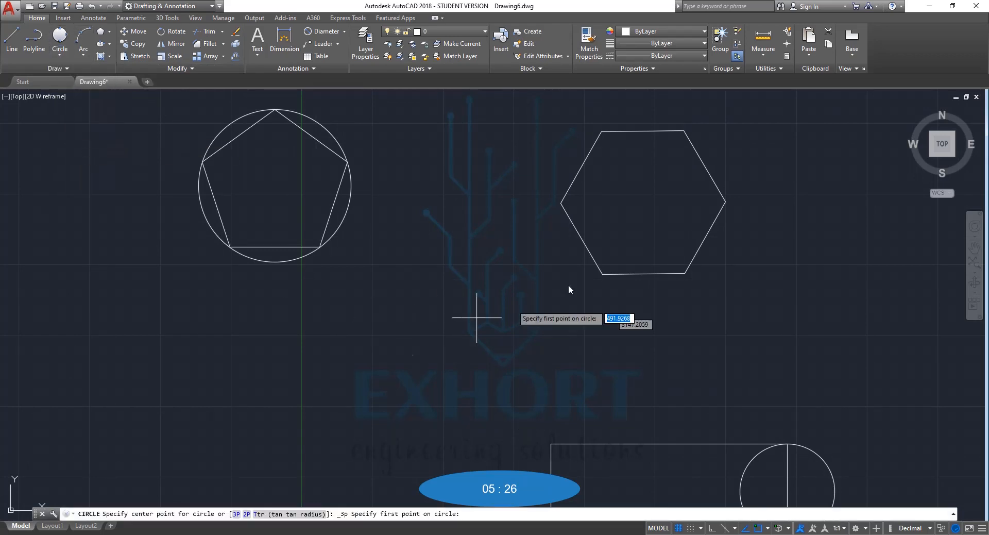
{"action": "left_click", "coordinate": [601, 131]}
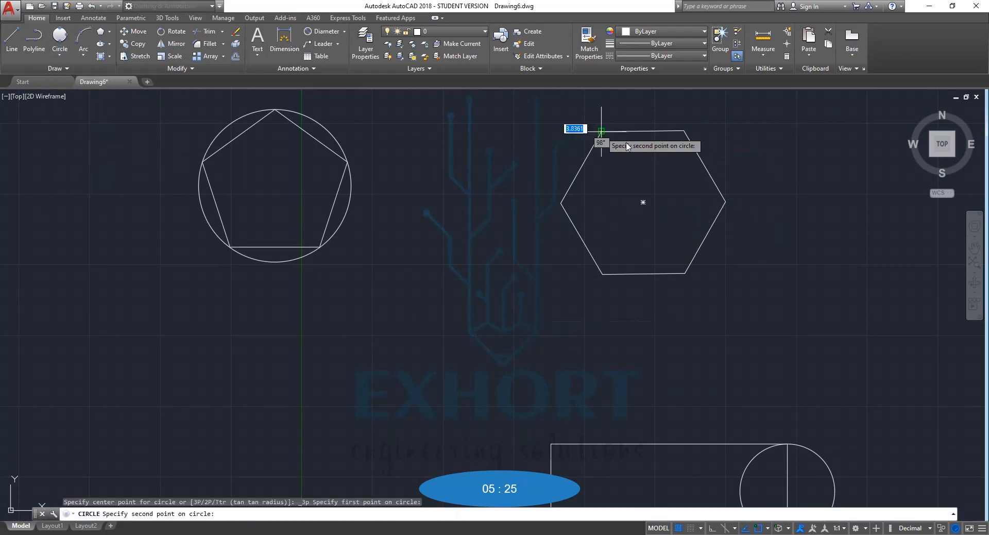
{"action": "left_click", "coordinate": [684, 132]}
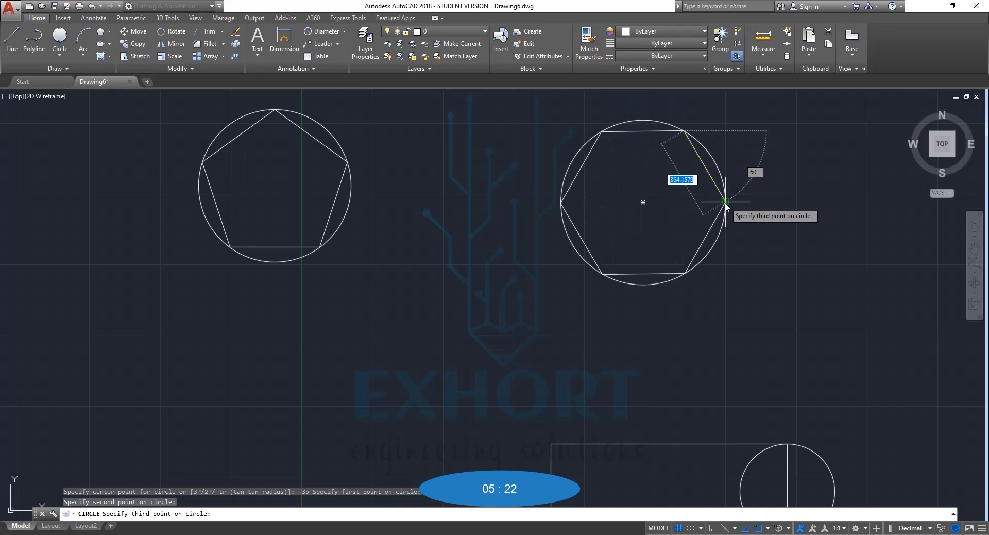
{"action": "left_click", "coordinate": [726, 202]}
{"action": "scroll", "coordinate": [756, 190], "scroll_direction": "up", "scroll_amount": 4}
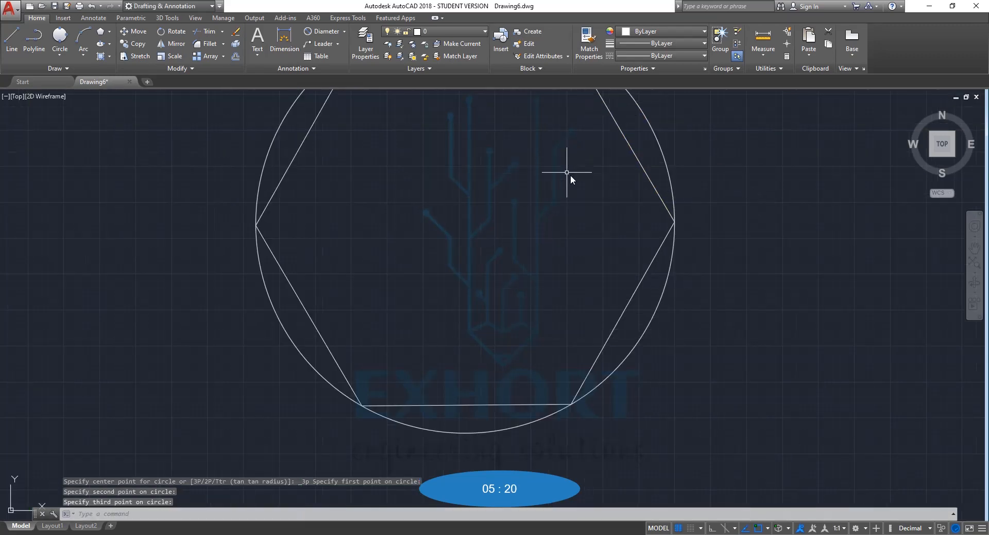
{"action": "scroll", "coordinate": [598, 173], "scroll_direction": "down", "scroll_amount": 2}
{"action": "scroll", "coordinate": [598, 173], "scroll_direction": "down", "scroll_amount": 2}
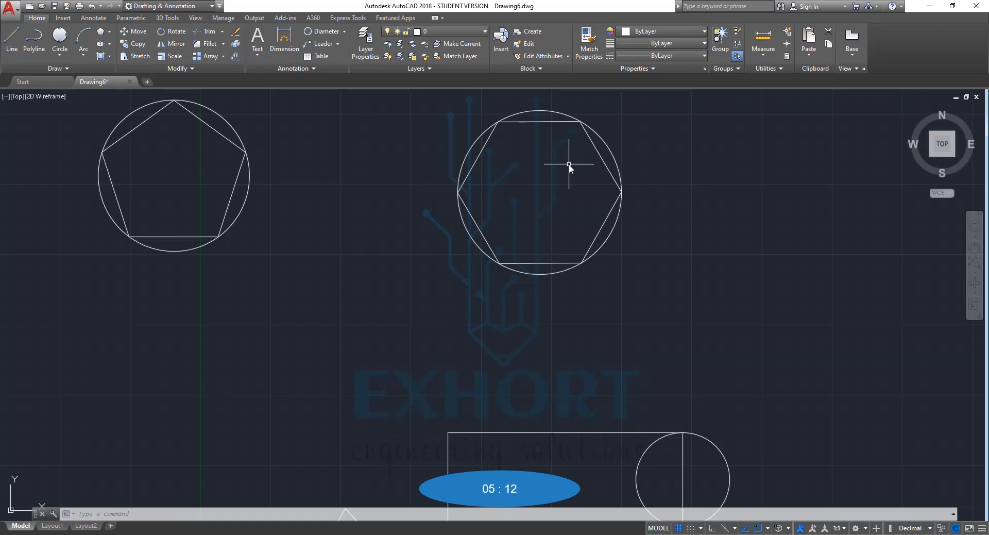
Step: Draw a 3-Point circle through the three existing point objects above the two large circles, picking the top, right and left points
{"action": "scroll", "coordinate": [397, 221], "scroll_direction": "down", "scroll_amount": 5}
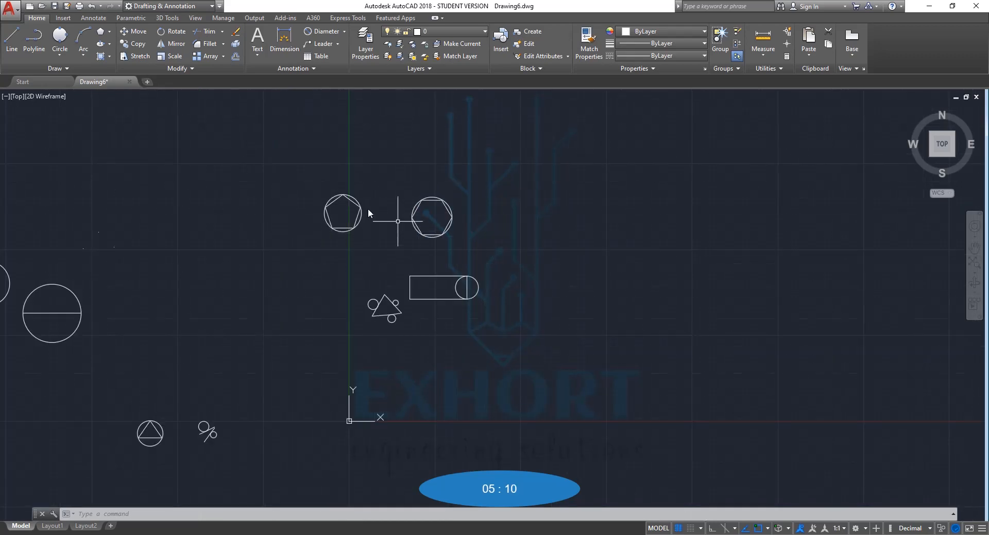
{"action": "scroll", "coordinate": [208, 288], "scroll_direction": "down", "scroll_amount": 2}
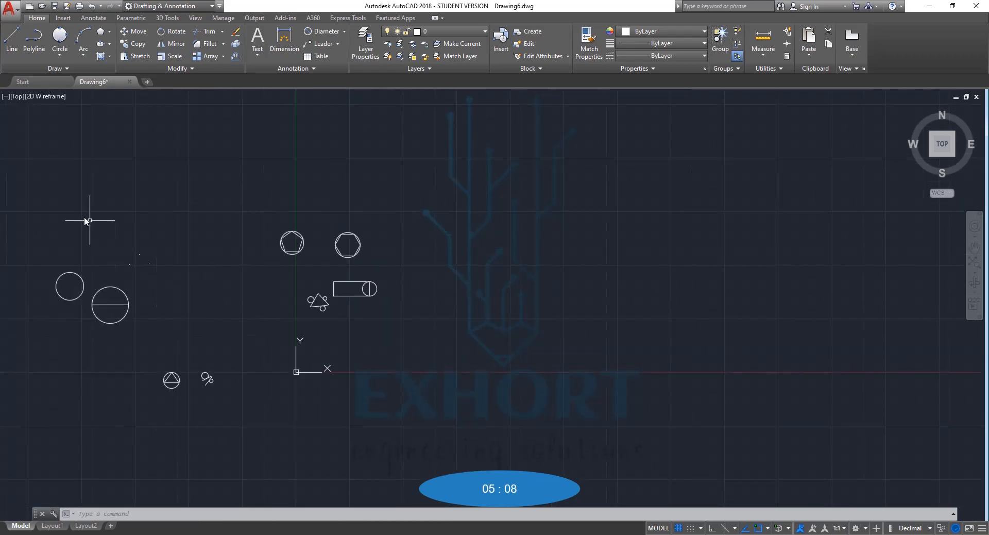
{"action": "scroll", "coordinate": [93, 219], "scroll_direction": "up", "scroll_amount": 4}
{"action": "scroll", "coordinate": [169, 370], "scroll_direction": "up", "scroll_amount": 5}
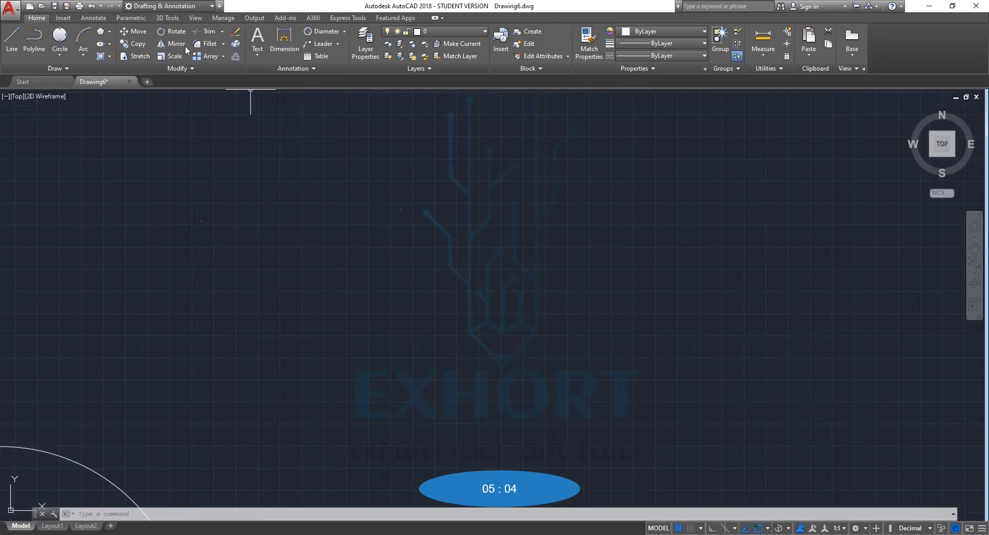
{"action": "left_click", "coordinate": [60, 55]}
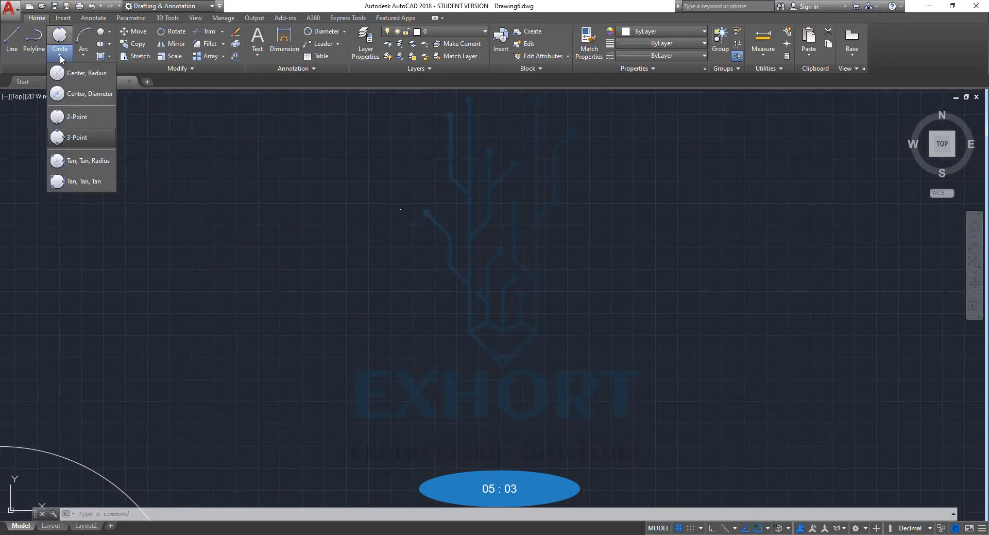
{"action": "left_click", "coordinate": [74, 138]}
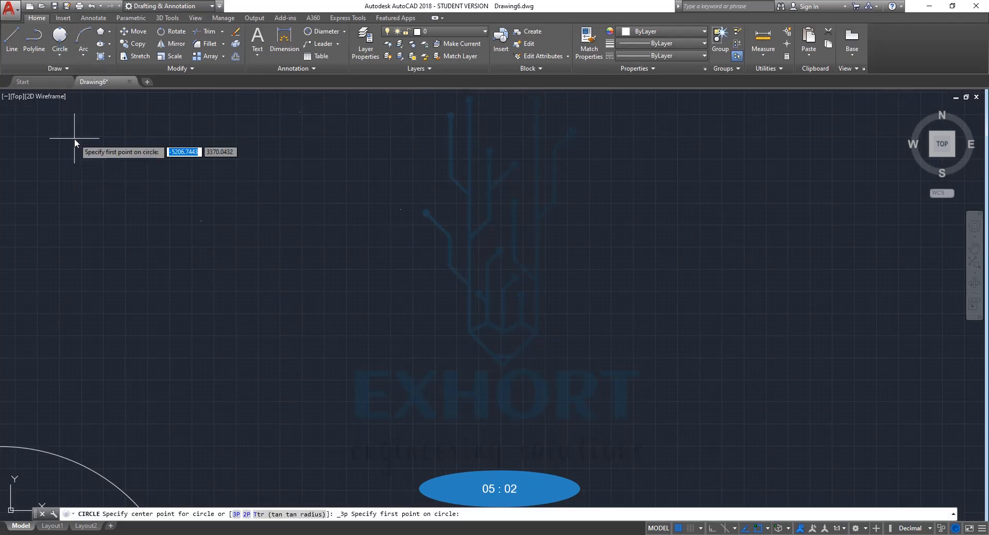
{"action": "left_click", "coordinate": [299, 112]}
{"action": "left_click", "coordinate": [400, 209]}
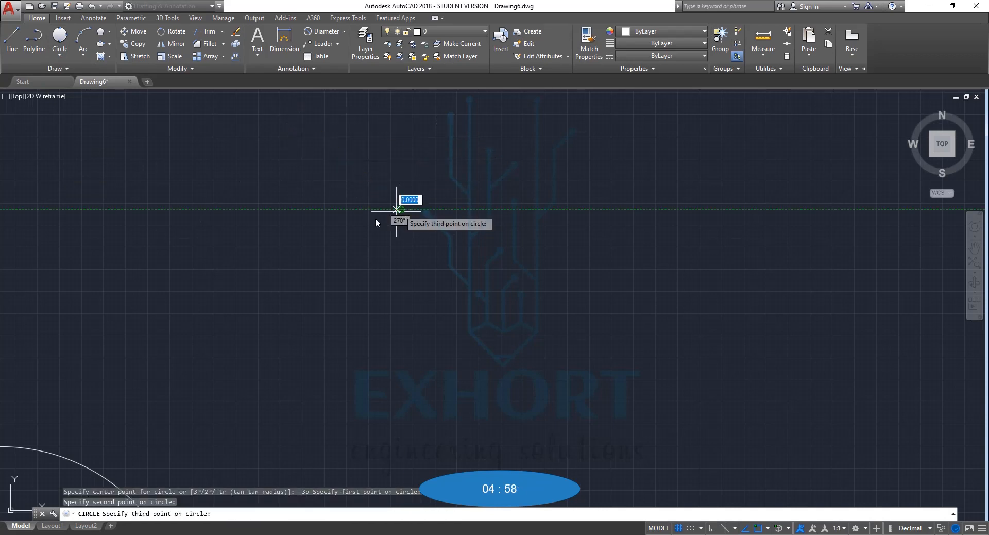
{"action": "left_click", "coordinate": [199, 221]}
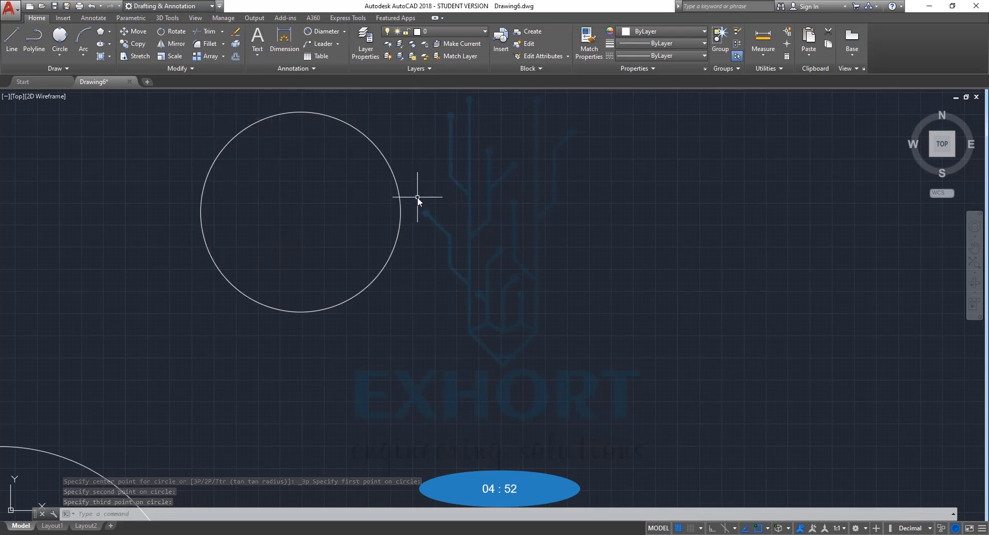
{"action": "scroll", "coordinate": [418, 197], "scroll_direction": "down", "scroll_amount": 2}
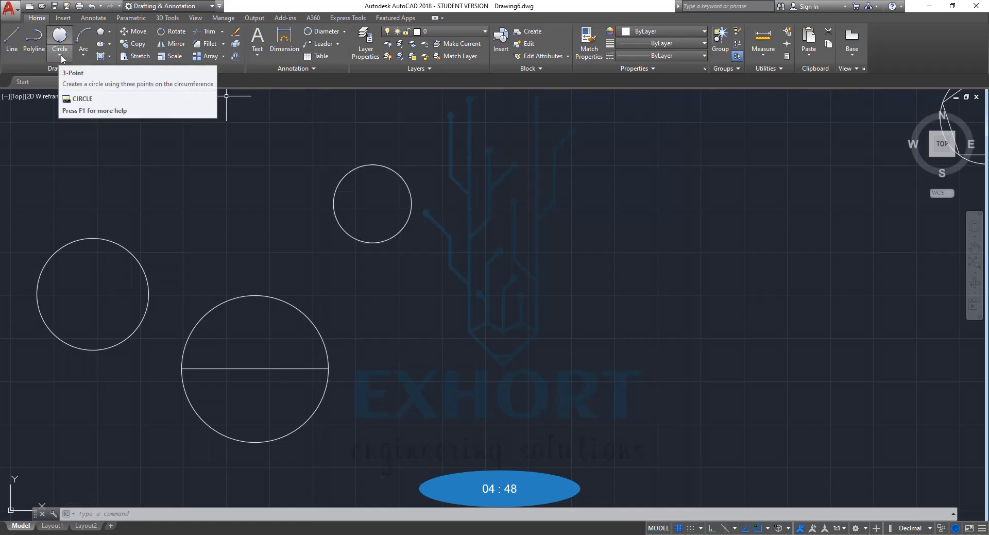
Step: Draw a Tan, Tan, Radius circle of radius 50 tangent to the two slanted lines that have a circle touching each
{"action": "scroll", "coordinate": [574, 212], "scroll_direction": "down", "scroll_amount": 4}
{"action": "scroll", "coordinate": [871, 157], "scroll_direction": "up", "scroll_amount": 6}
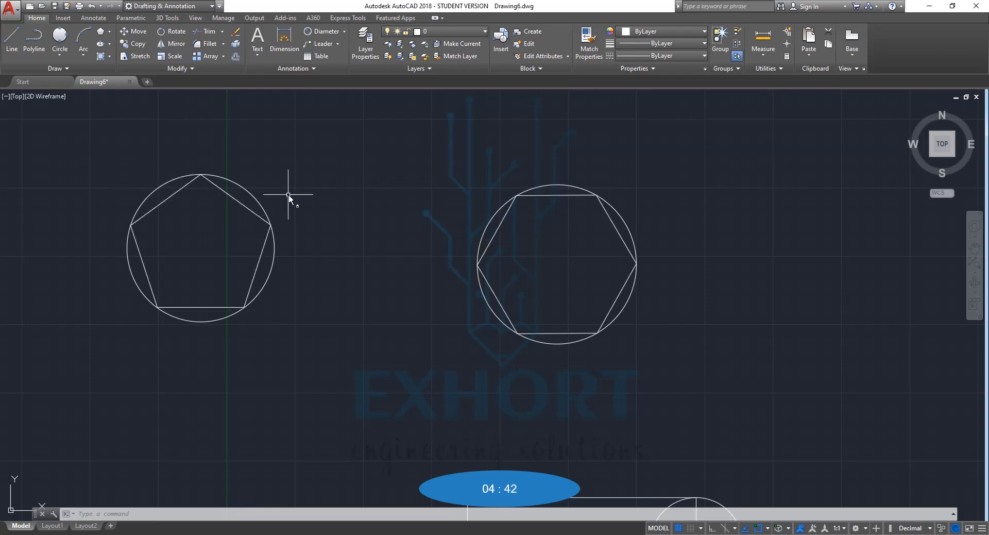
{"action": "scroll", "coordinate": [304, 207], "scroll_direction": "down", "scroll_amount": 2}
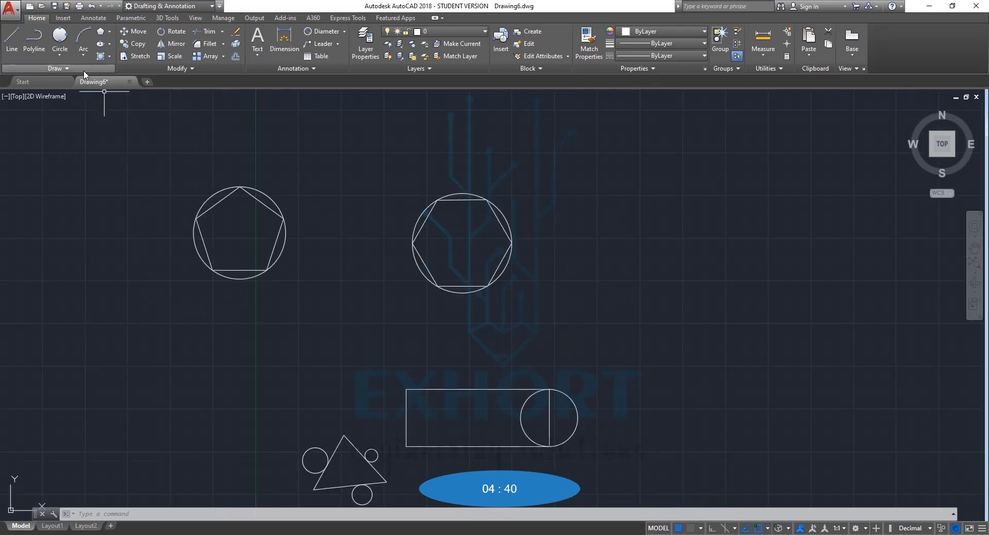
{"action": "left_click", "coordinate": [60, 55]}
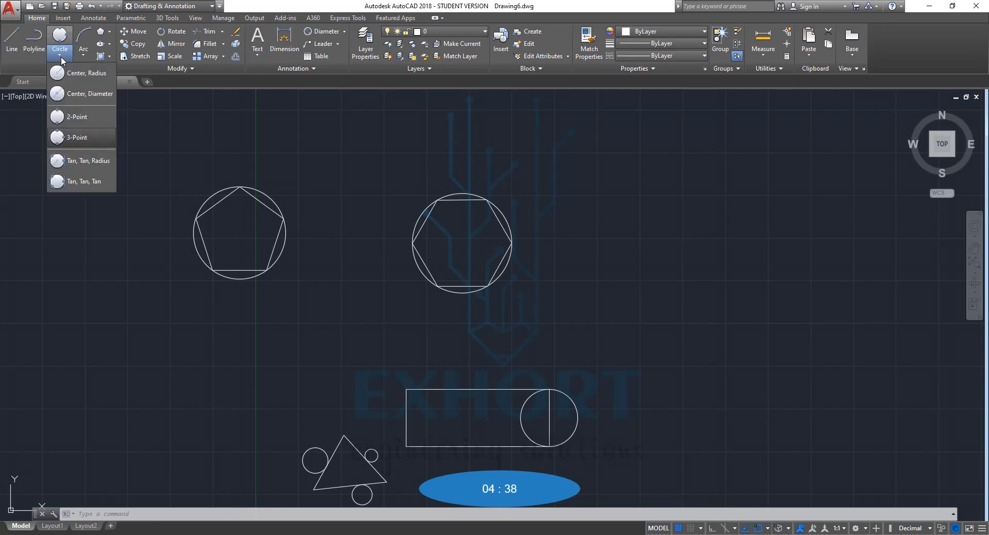
{"action": "left_click", "coordinate": [86, 164]}
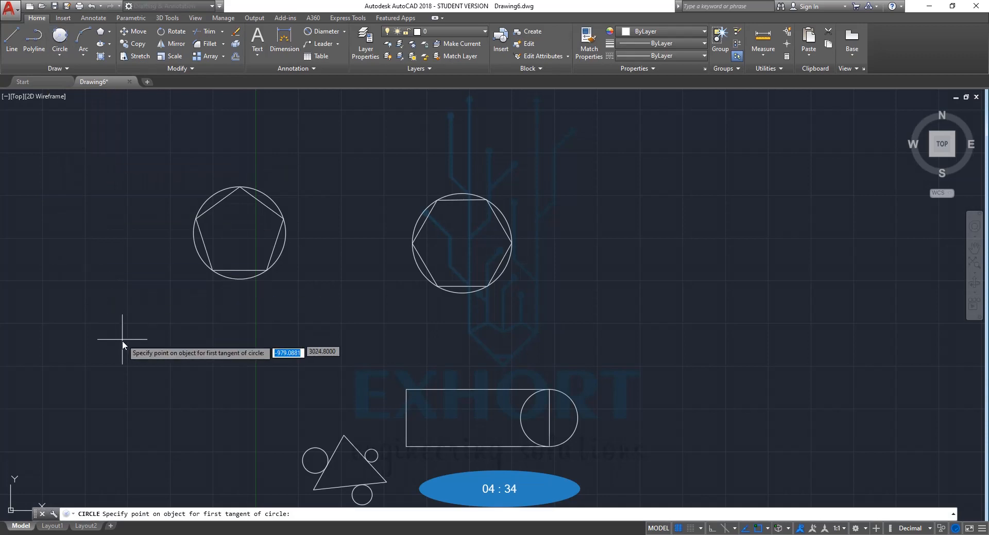
{"action": "scroll", "coordinate": [122, 340], "scroll_direction": "down", "scroll_amount": 5}
{"action": "scroll", "coordinate": [133, 477], "scroll_direction": "up", "scroll_amount": 10}
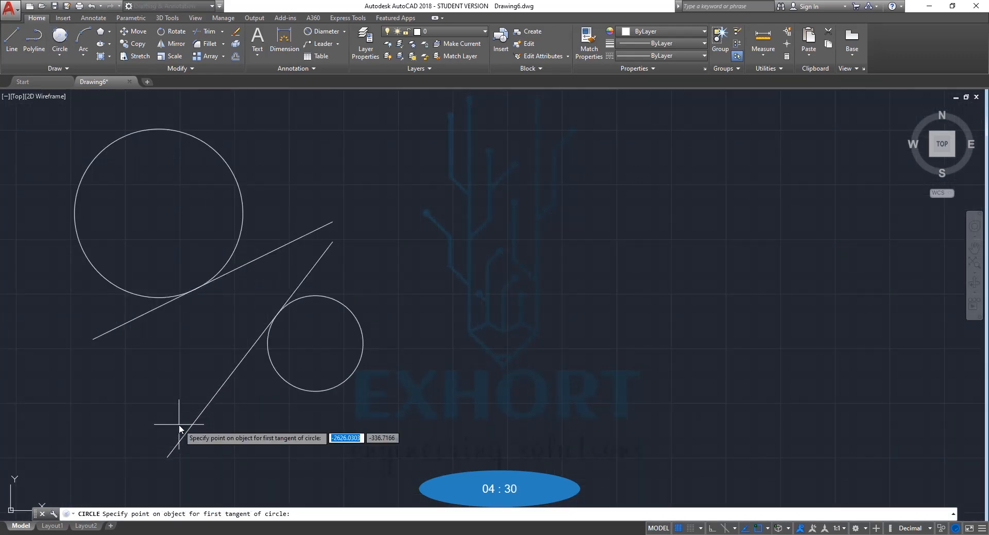
{"action": "scroll", "coordinate": [181, 426], "scroll_direction": "up", "scroll_amount": 4}
{"action": "scroll", "coordinate": [215, 388], "scroll_direction": "down", "scroll_amount": 4}
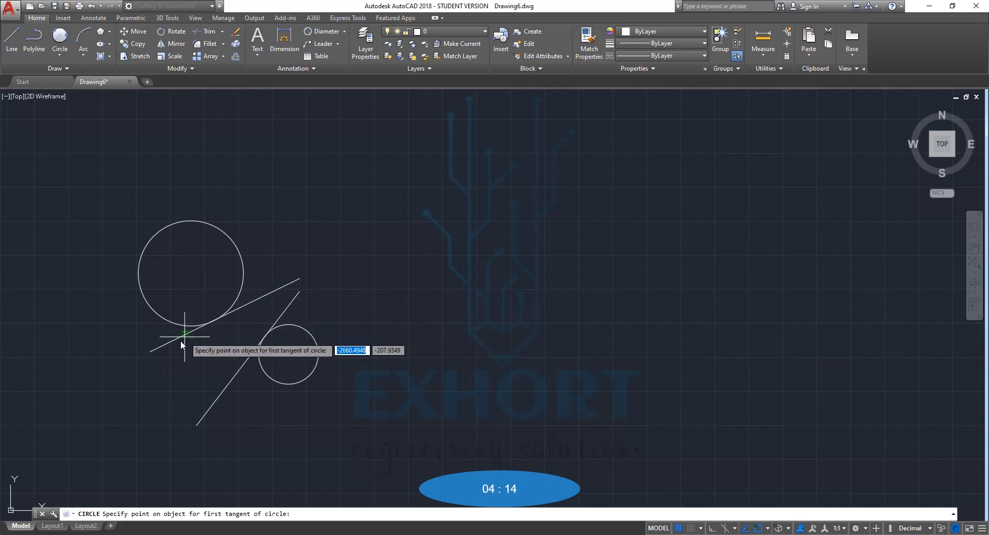
{"action": "left_click", "coordinate": [256, 299]}
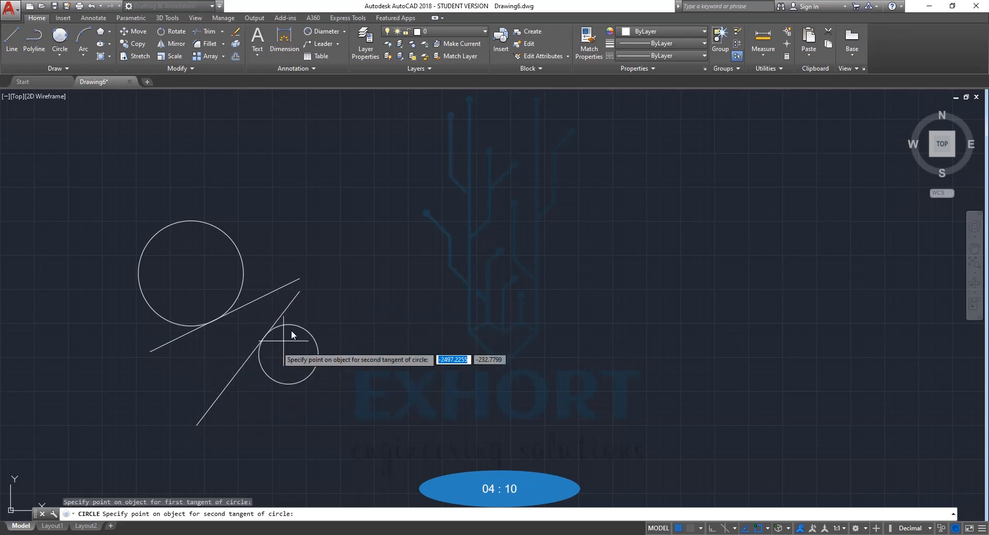
{"action": "left_click", "coordinate": [215, 400]}
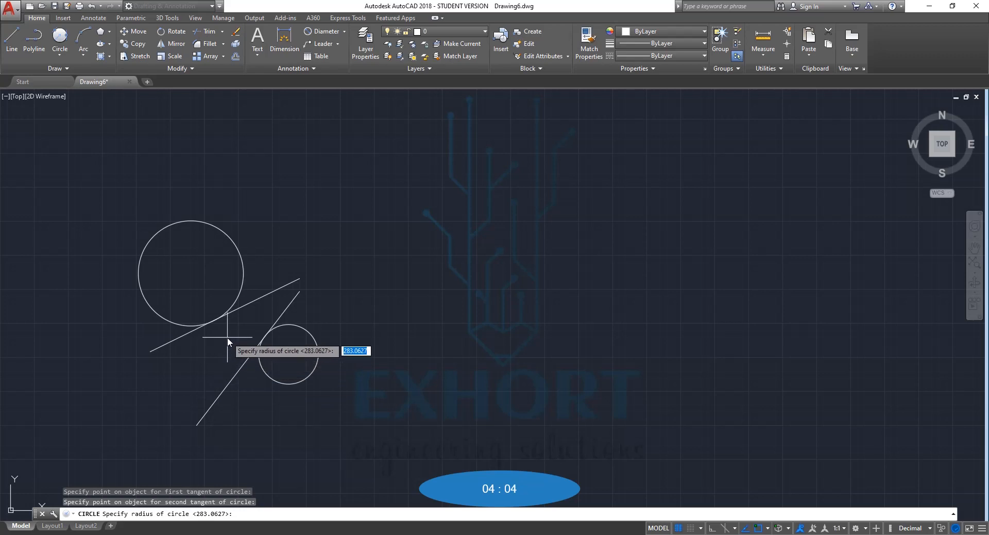
{"action": "type", "text": "50"}
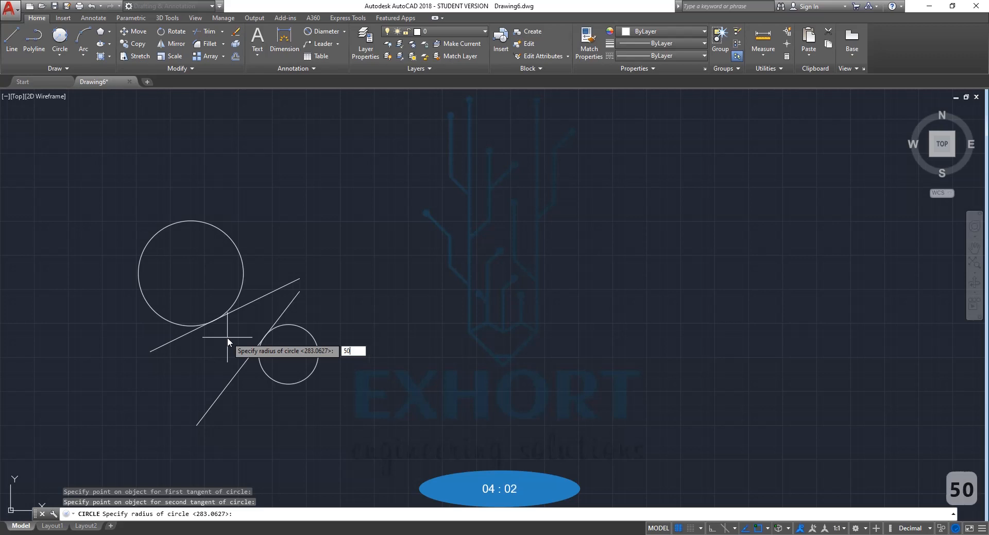
{"action": "key", "text": "Return"}
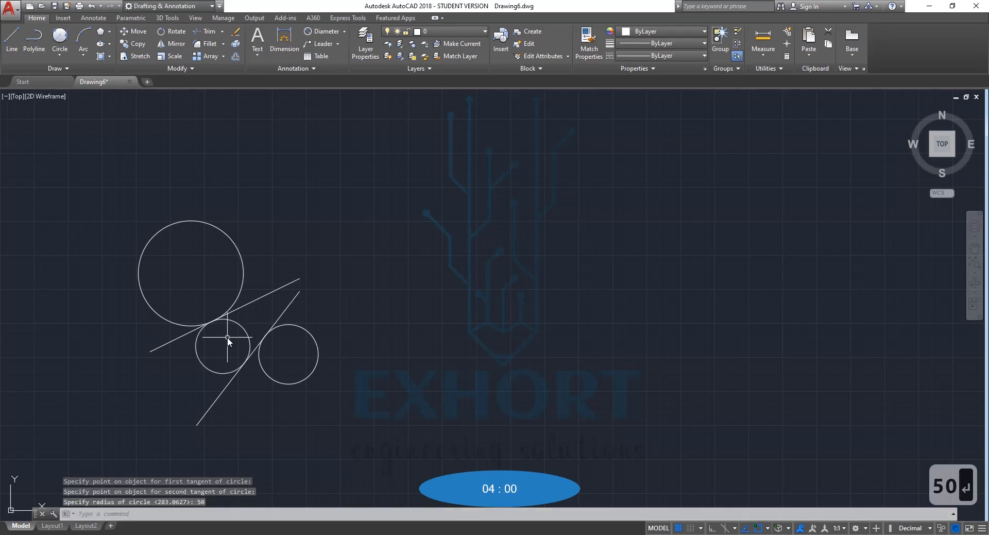
Step: Draw a second Tan, Tan, Radius circle of radius 20 between the same two slanted lines, near their converging upper-right ends
{"action": "scroll", "coordinate": [204, 323], "scroll_direction": "up", "scroll_amount": 4}
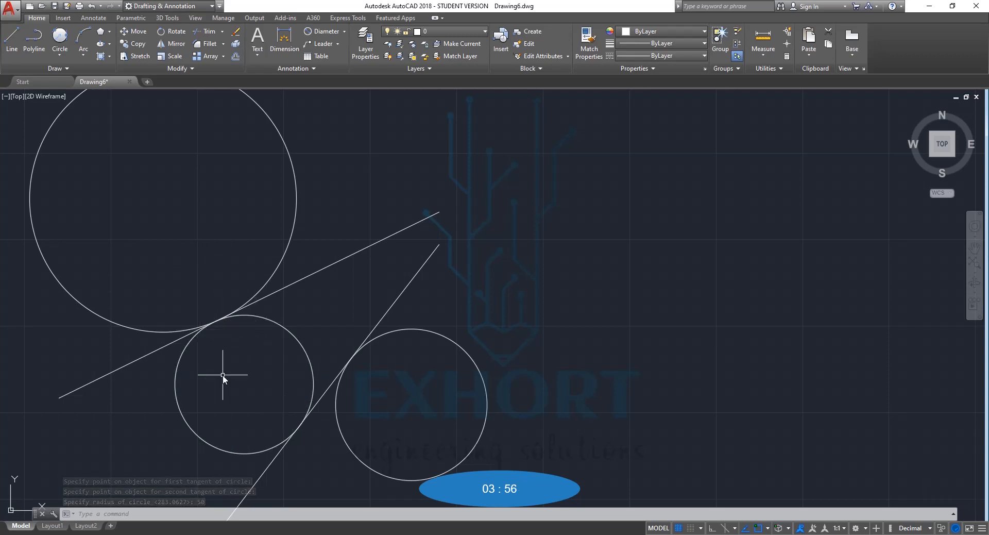
{"action": "left_click", "coordinate": [59, 41]}
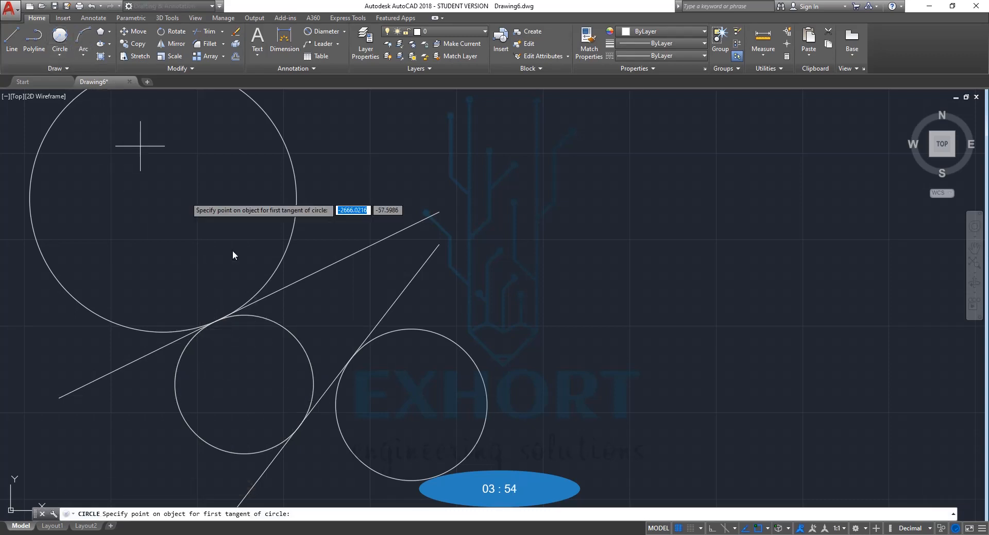
{"action": "left_click", "coordinate": [349, 264]}
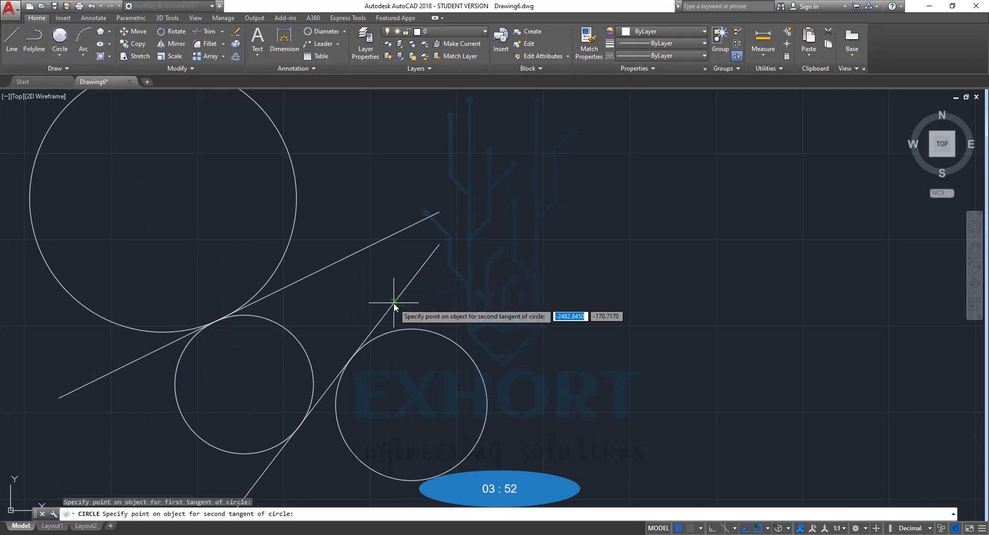
{"action": "left_click", "coordinate": [393, 303]}
{"action": "type", "text": "20"}
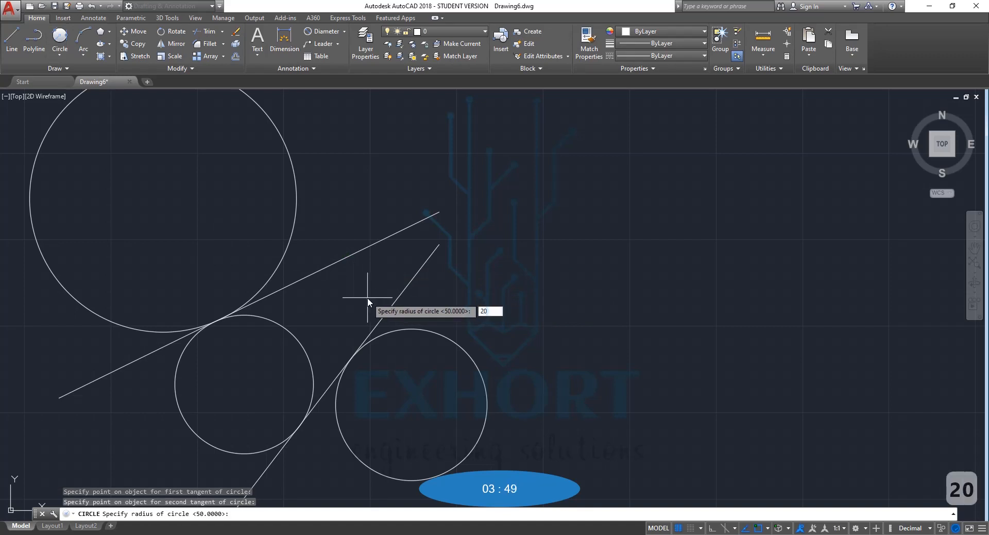
{"action": "key", "text": "Return"}
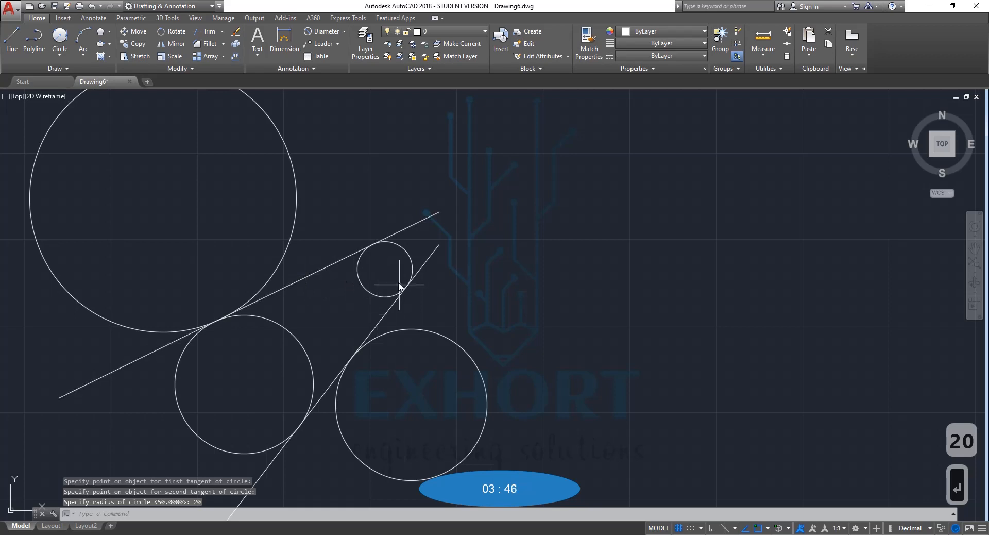
Step: Examine the triangle with the three circles touching its sides
{"action": "scroll", "coordinate": [366, 293], "scroll_direction": "down", "scroll_amount": 5}
{"action": "scroll", "coordinate": [464, 298], "scroll_direction": "down", "scroll_amount": 6}
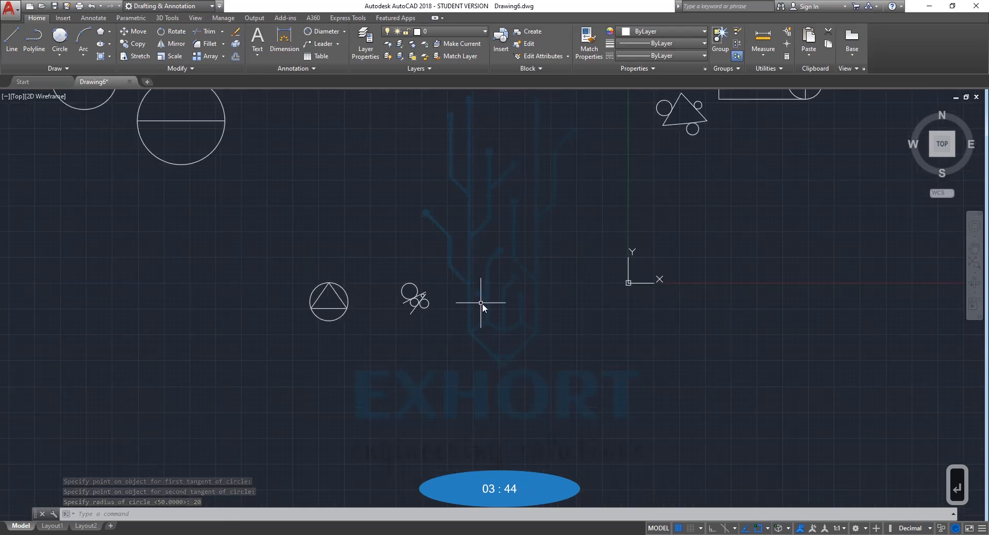
{"action": "scroll", "coordinate": [742, 138], "scroll_direction": "down", "scroll_amount": 2}
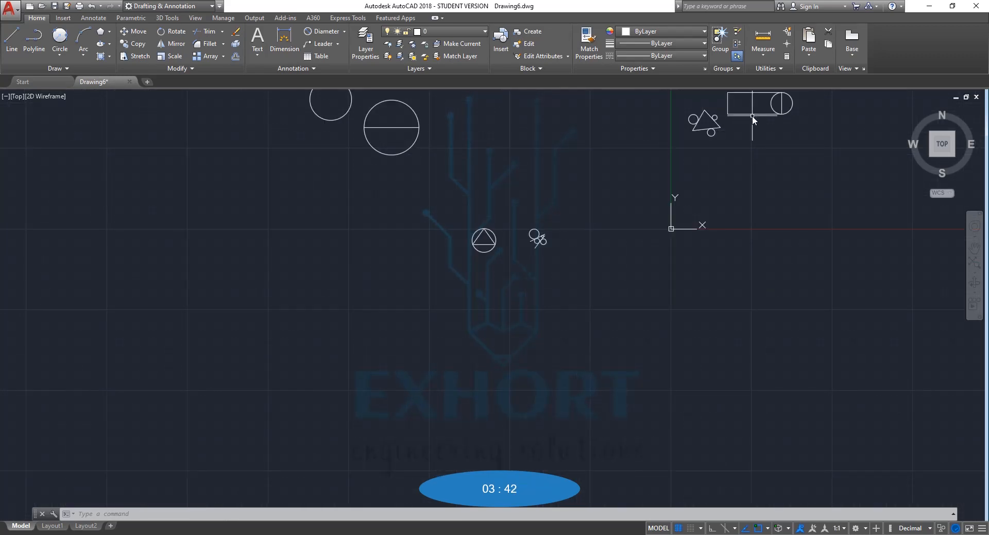
{"action": "scroll", "coordinate": [753, 115], "scroll_direction": "up", "scroll_amount": 6}
{"action": "scroll", "coordinate": [754, 115], "scroll_direction": "up", "scroll_amount": 1}
{"action": "scroll", "coordinate": [713, 135], "scroll_direction": "down", "scroll_amount": 7}
{"action": "scroll", "coordinate": [742, 103], "scroll_direction": "up", "scroll_amount": 8}
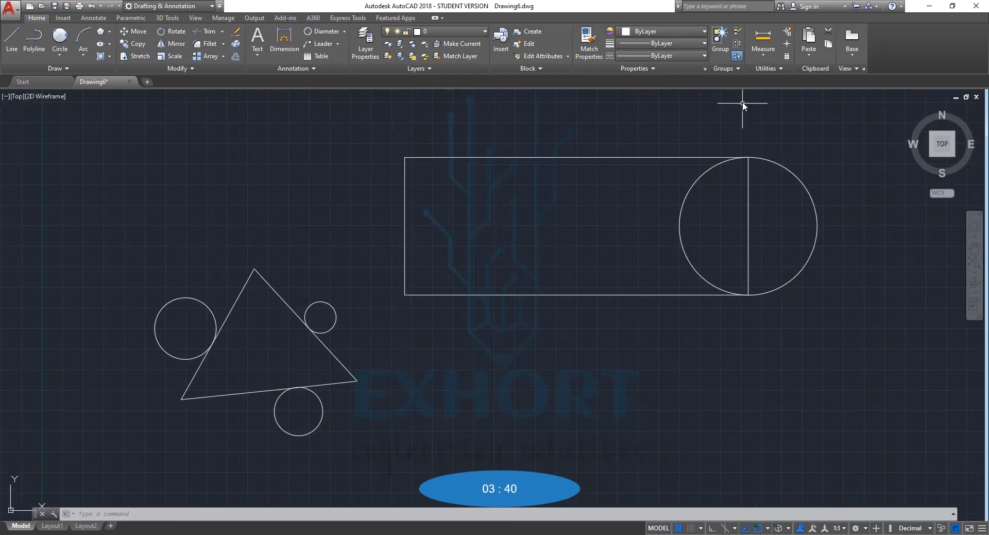
{"action": "scroll", "coordinate": [124, 390], "scroll_direction": "up", "scroll_amount": 2}
{"action": "scroll", "coordinate": [132, 390], "scroll_direction": "up", "scroll_amount": 2}
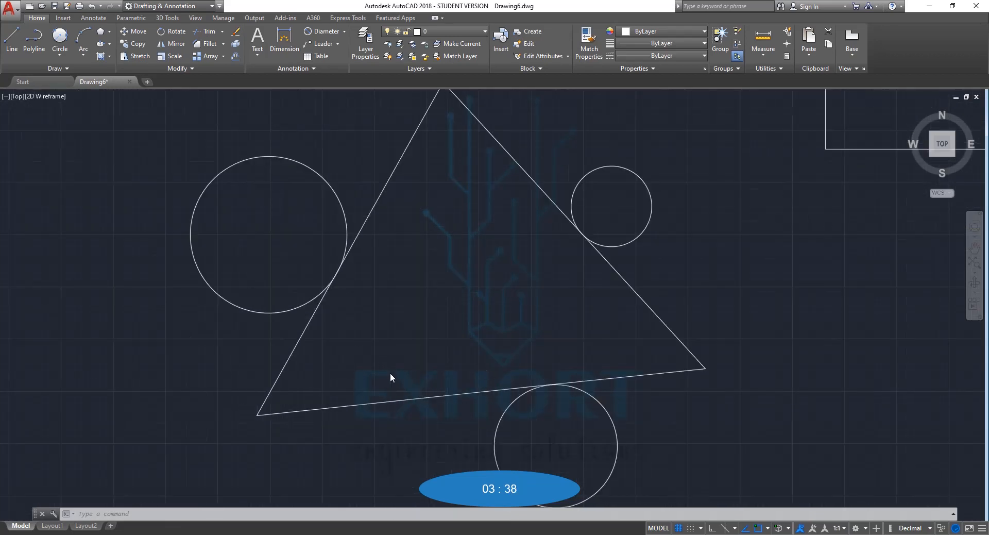
{"action": "scroll", "coordinate": [391, 373], "scroll_direction": "down", "scroll_amount": 2}
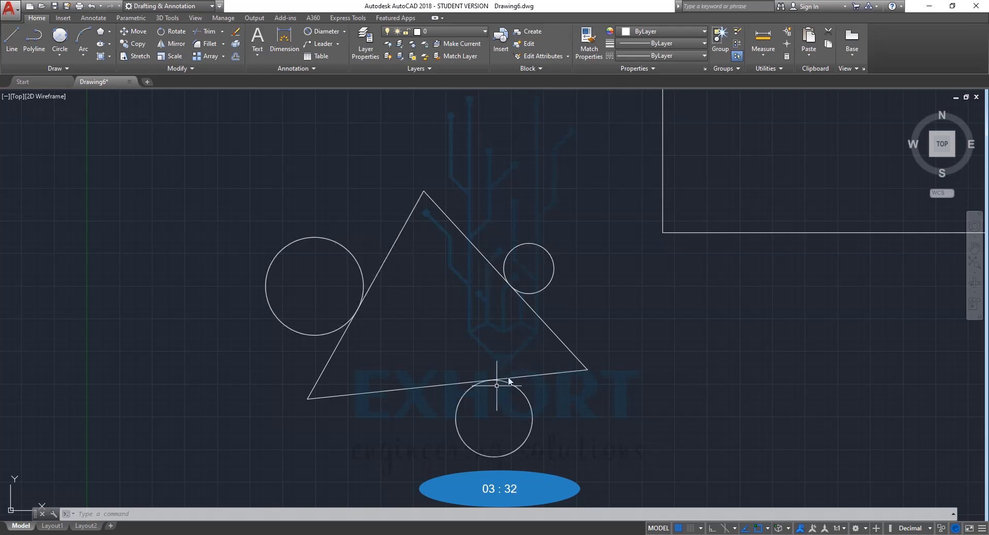
Step: Draw a Tan, Tan, Radius circle of radius 50 inside the triangle, tangent to the two sides meeting at its top corner
{"action": "left_click", "coordinate": [60, 55]}
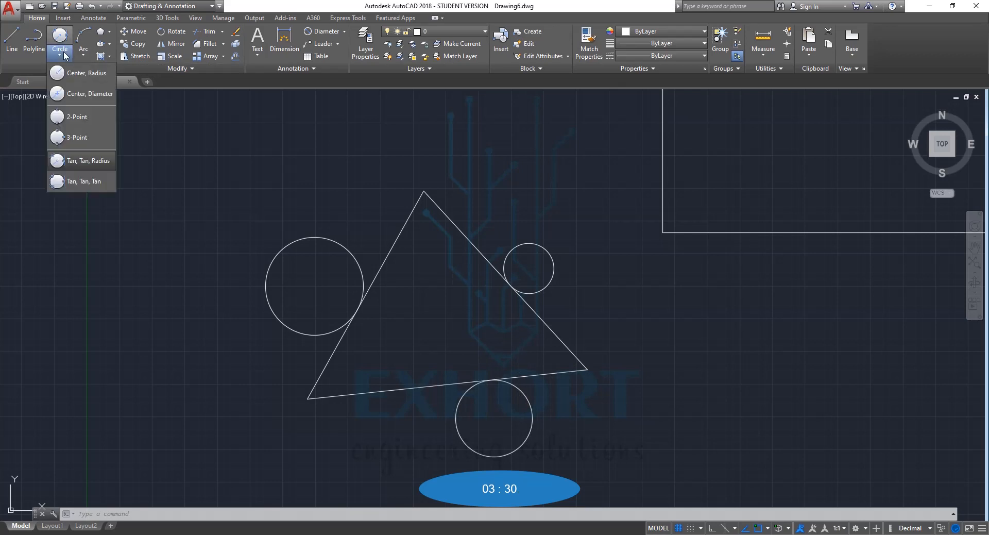
{"action": "left_click", "coordinate": [80, 162]}
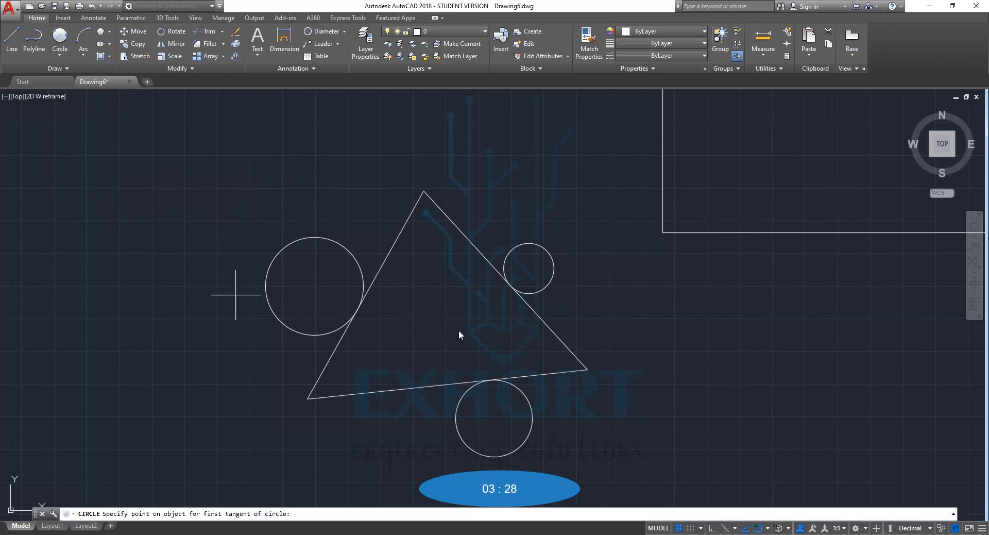
{"action": "left_click", "coordinate": [409, 217]}
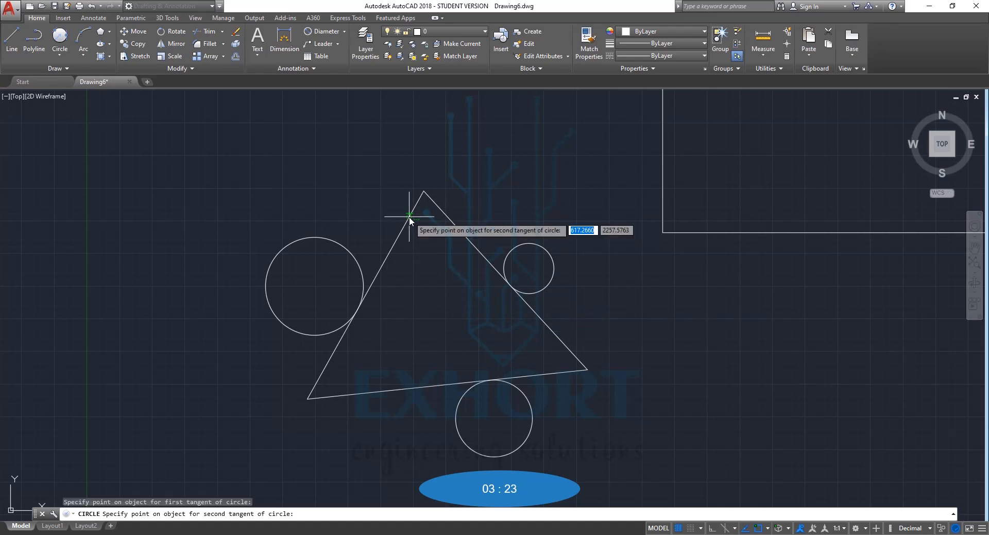
{"action": "left_click", "coordinate": [449, 219]}
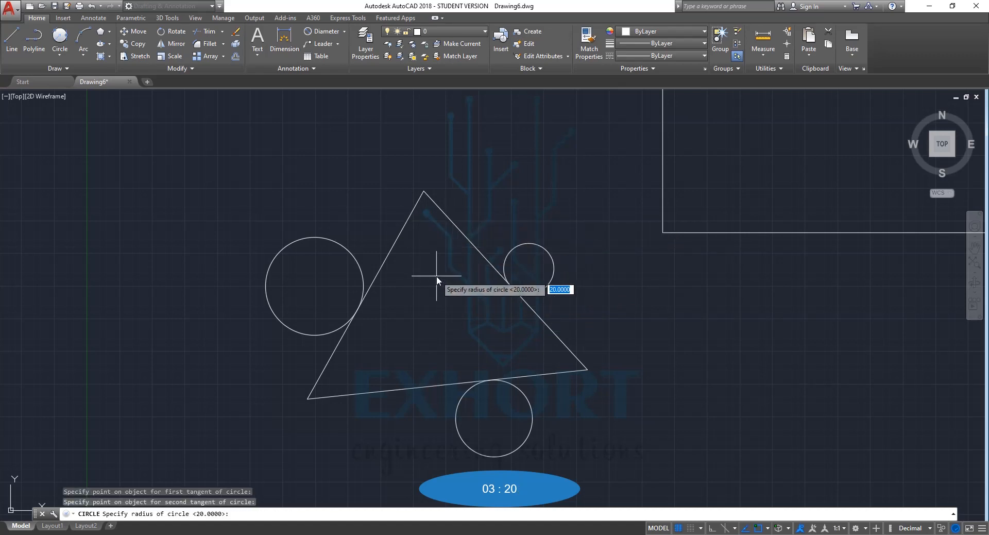
{"action": "type", "text": "50"}
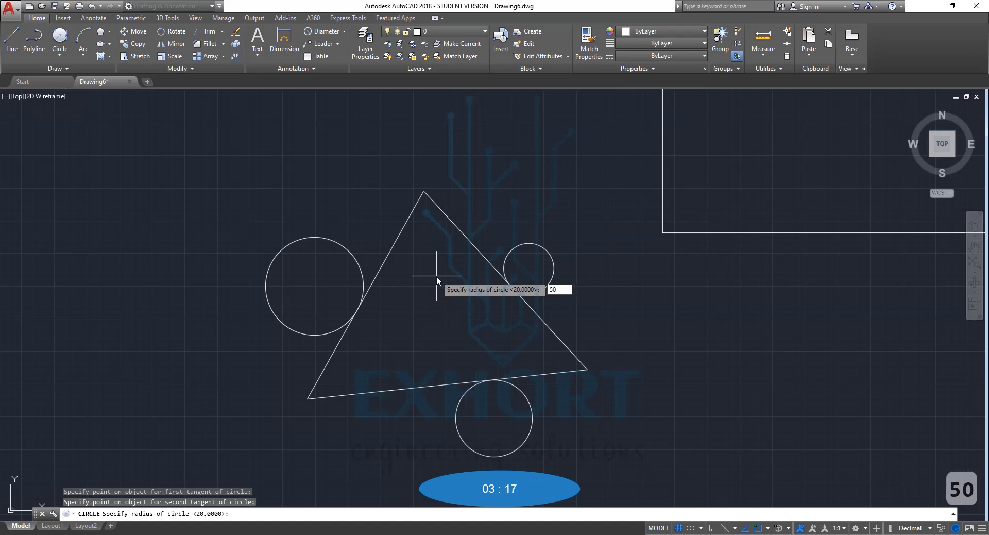
{"action": "key", "text": "Return"}
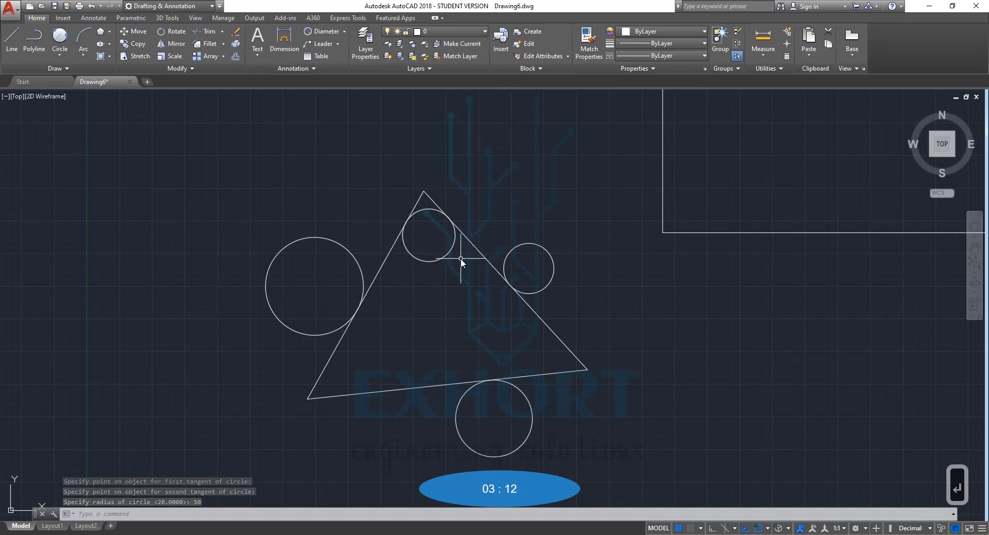
Step: Draw a Tan, Tan, Radius circle of radius 50 inside the rectangle, tangent to its left and bottom sides
{"action": "scroll", "coordinate": [445, 268], "scroll_direction": "down", "scroll_amount": 2}
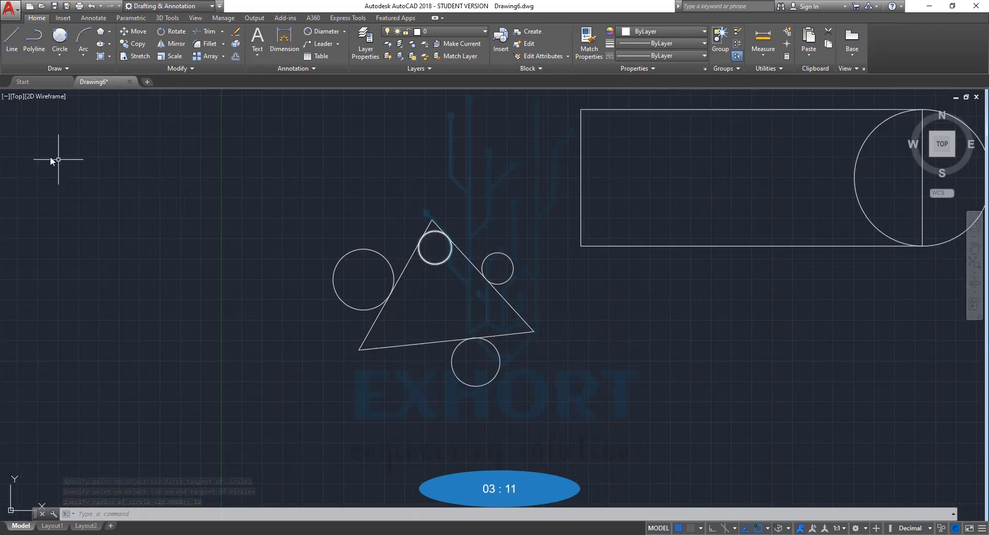
{"action": "left_click", "coordinate": [55, 56]}
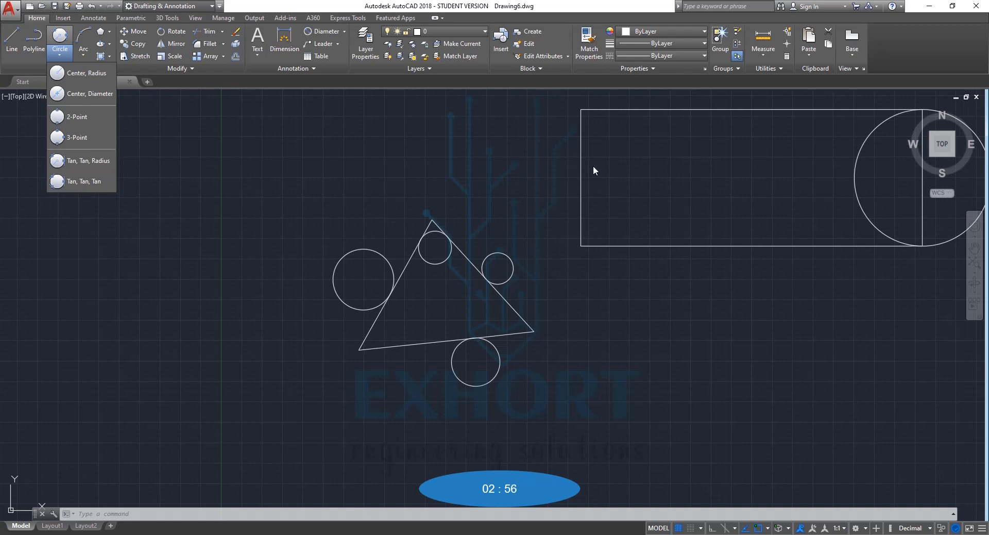
{"action": "left_click", "coordinate": [88, 161]}
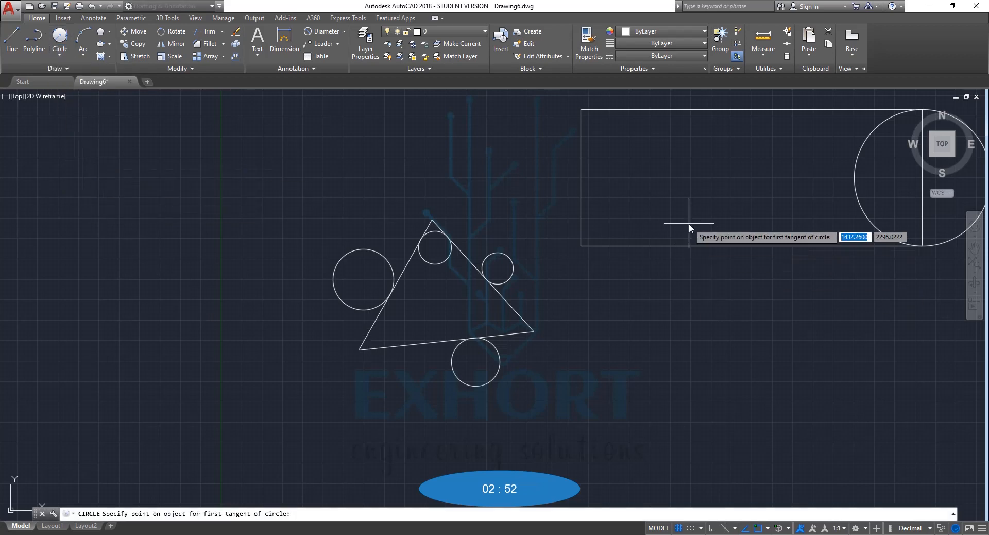
{"action": "scroll", "coordinate": [689, 224], "scroll_direction": "up", "scroll_amount": 4}
{"action": "scroll", "coordinate": [580, 247], "scroll_direction": "up", "scroll_amount": 3}
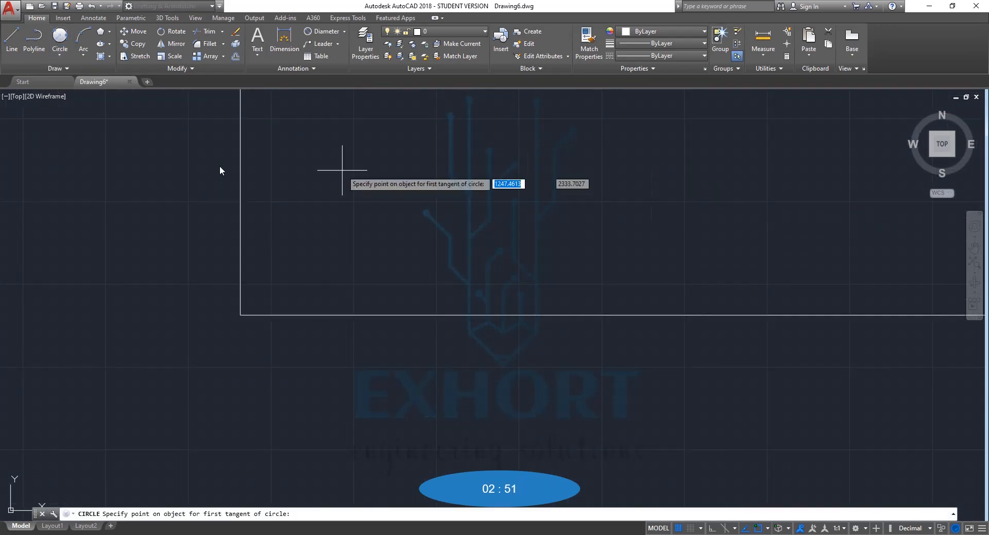
{"action": "left_click", "coordinate": [240, 234]}
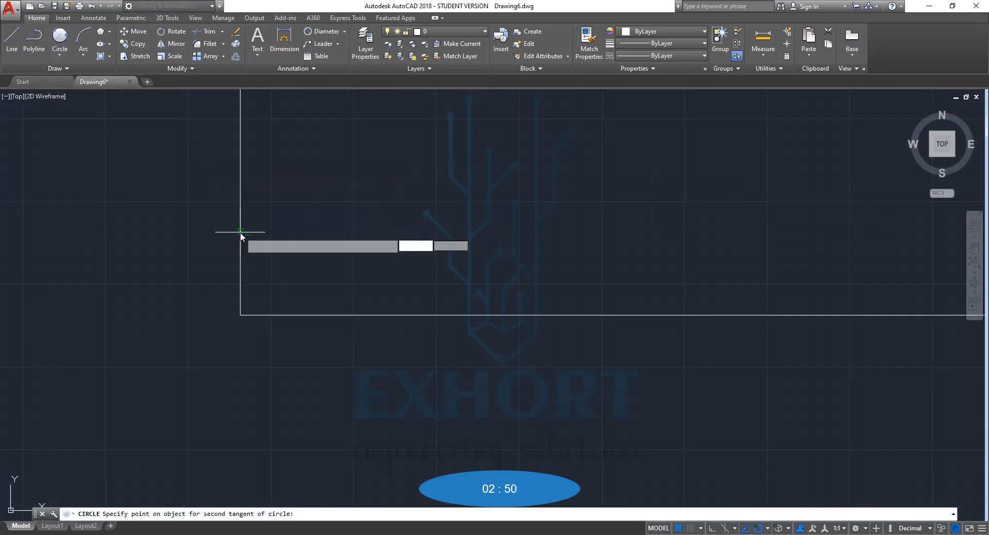
{"action": "left_click", "coordinate": [339, 315]}
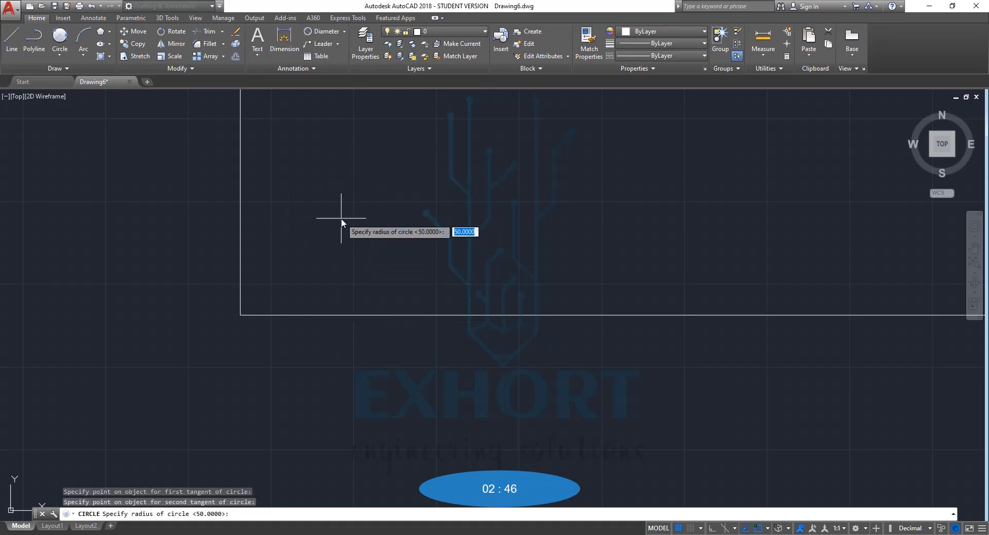
{"action": "type", "text": "5"}
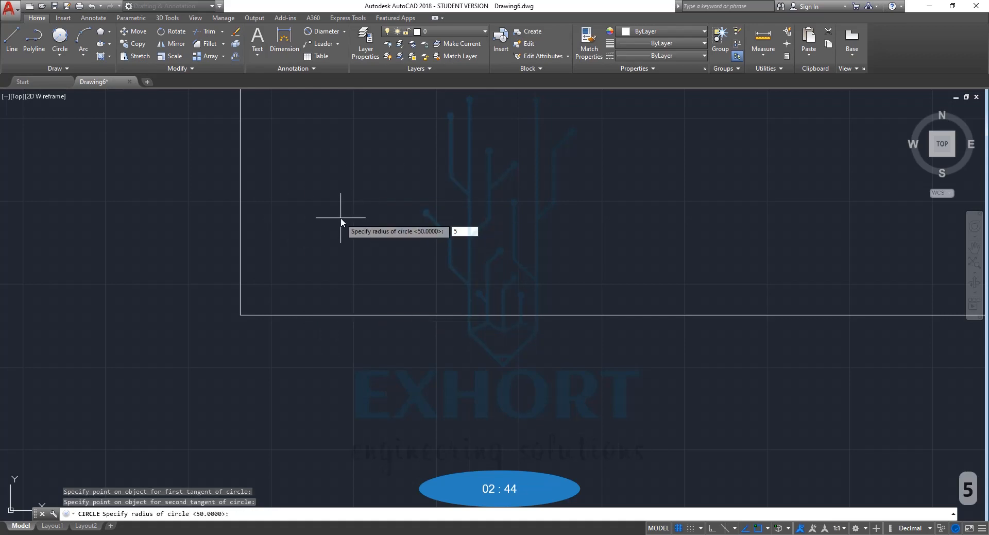
{"action": "type", "text": "0"}
{"action": "key", "text": "Return"}
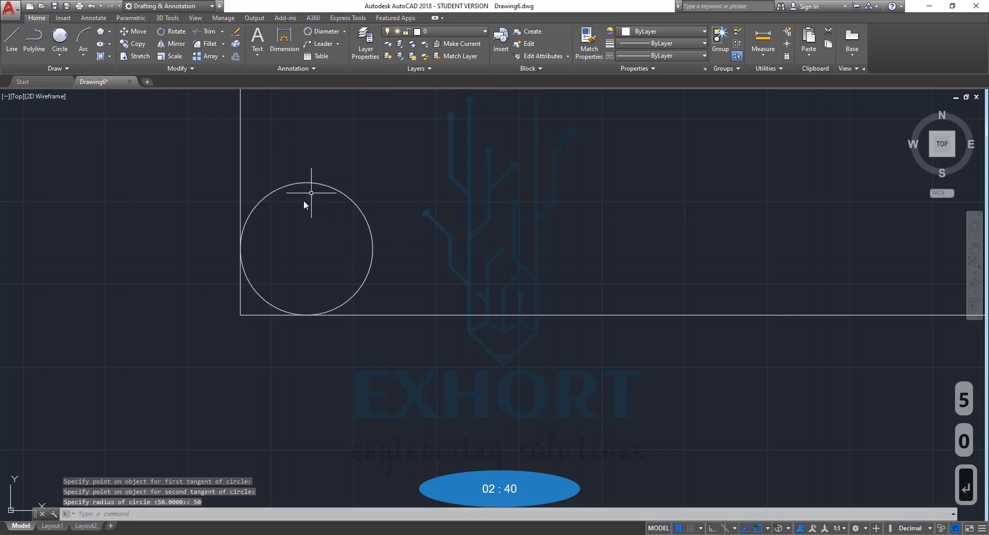
{"action": "scroll", "coordinate": [276, 250], "scroll_direction": "up", "scroll_amount": 6}
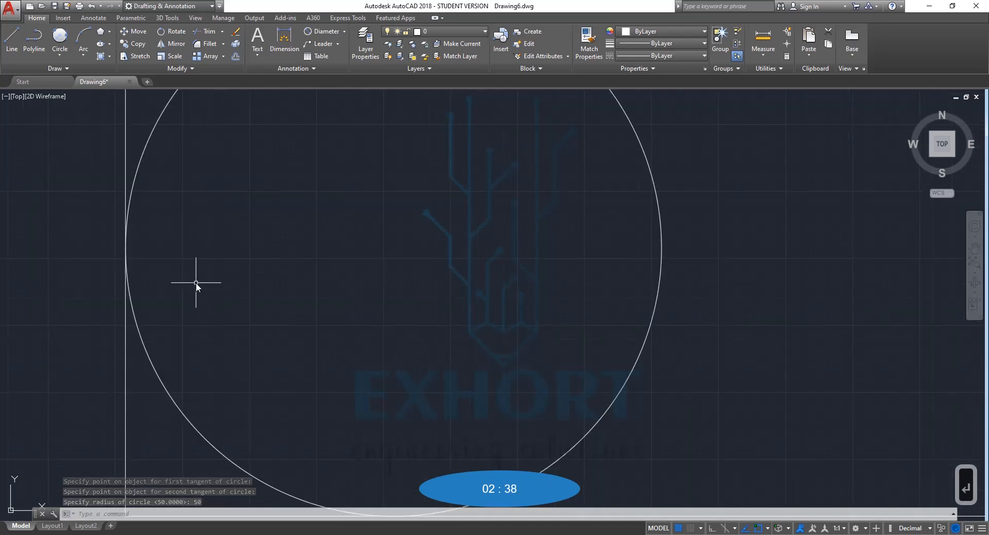
{"action": "scroll", "coordinate": [195, 283], "scroll_direction": "down", "scroll_amount": 4}
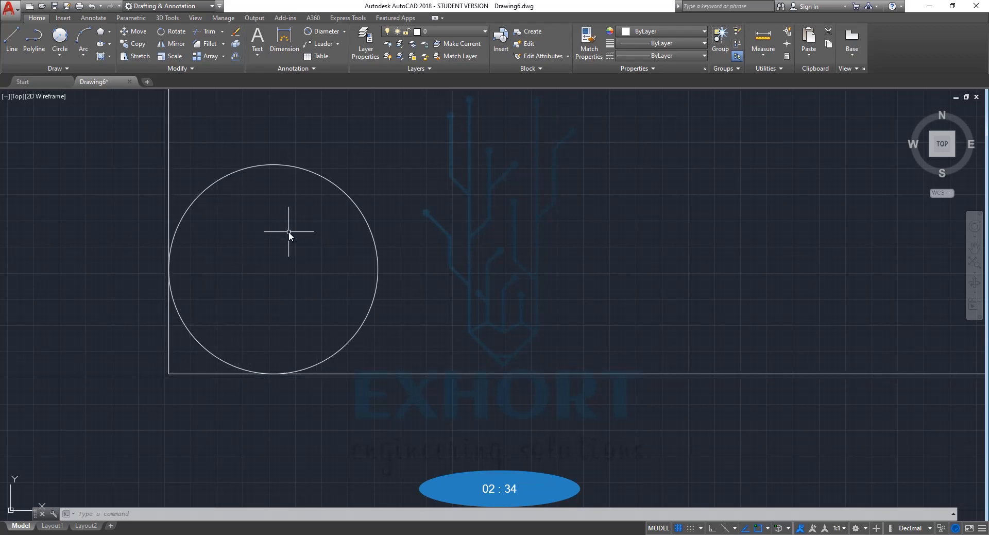
Step: Draw a Tan, Tan, Radius circle of radius 10 inside the hexagon, tangent to its upper-left and top sides
{"action": "scroll", "coordinate": [288, 231], "scroll_direction": "down", "scroll_amount": 6}
{"action": "scroll", "coordinate": [289, 233], "scroll_direction": "down", "scroll_amount": 2}
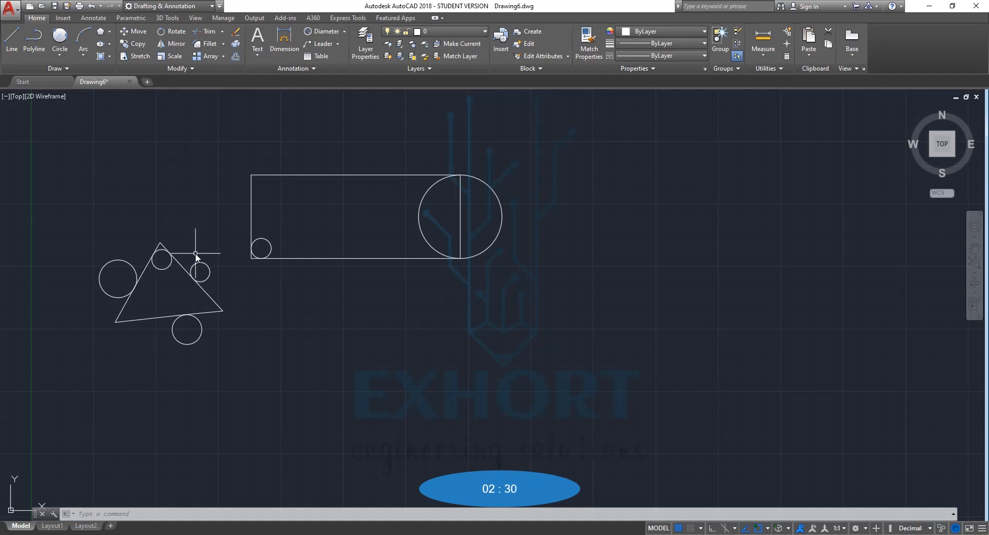
{"action": "scroll", "coordinate": [198, 250], "scroll_direction": "down", "scroll_amount": 6}
{"action": "scroll", "coordinate": [205, 160], "scroll_direction": "up", "scroll_amount": 7}
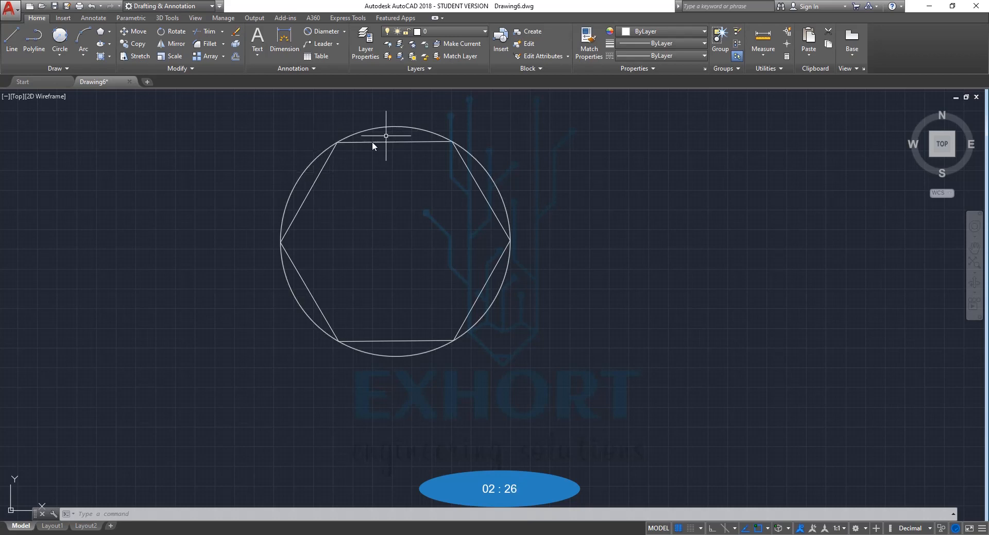
{"action": "left_click", "coordinate": [60, 38]}
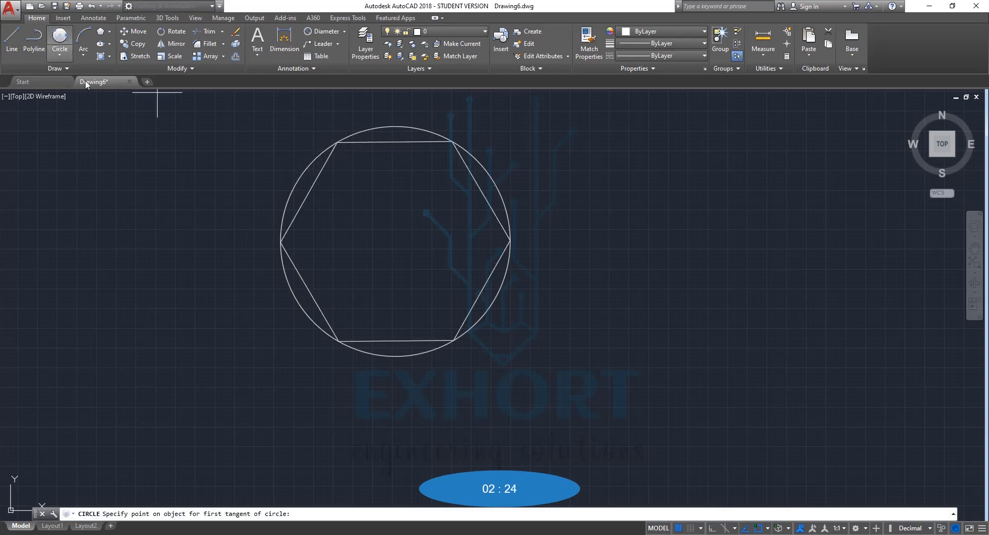
{"action": "left_click", "coordinate": [321, 172]}
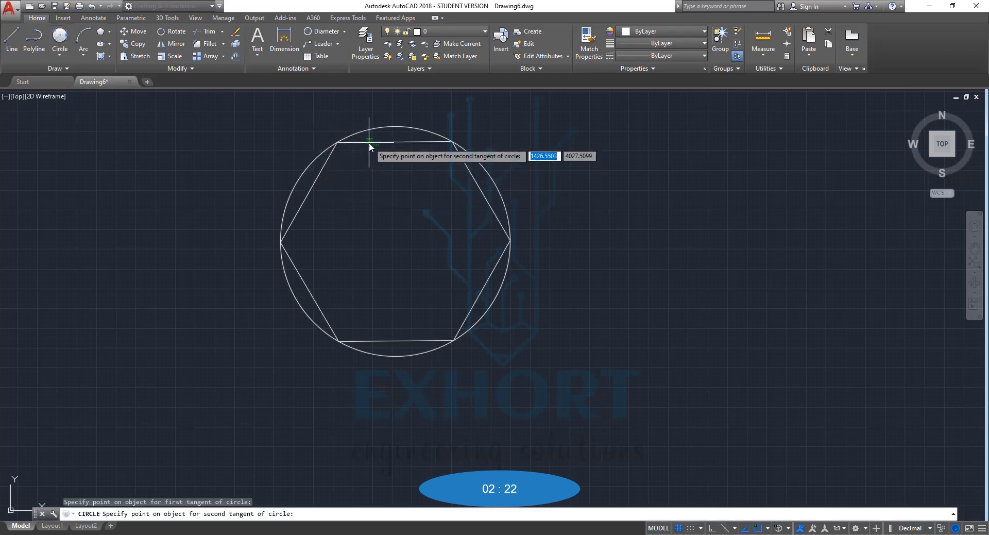
{"action": "left_click", "coordinate": [367, 129]}
{"action": "type", "text": "10"}
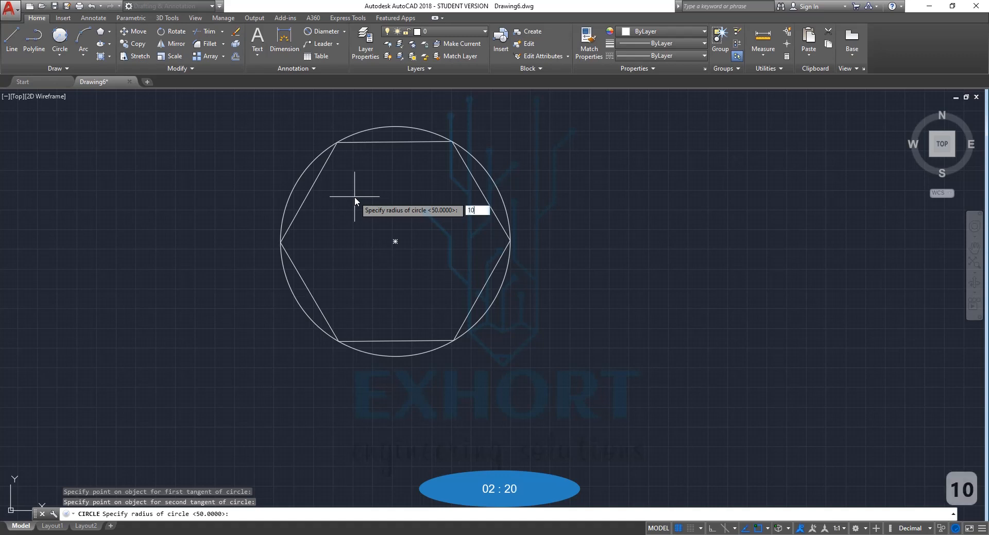
{"action": "key", "text": "Return"}
{"action": "scroll", "coordinate": [330, 140], "scroll_direction": "up", "scroll_amount": 6}
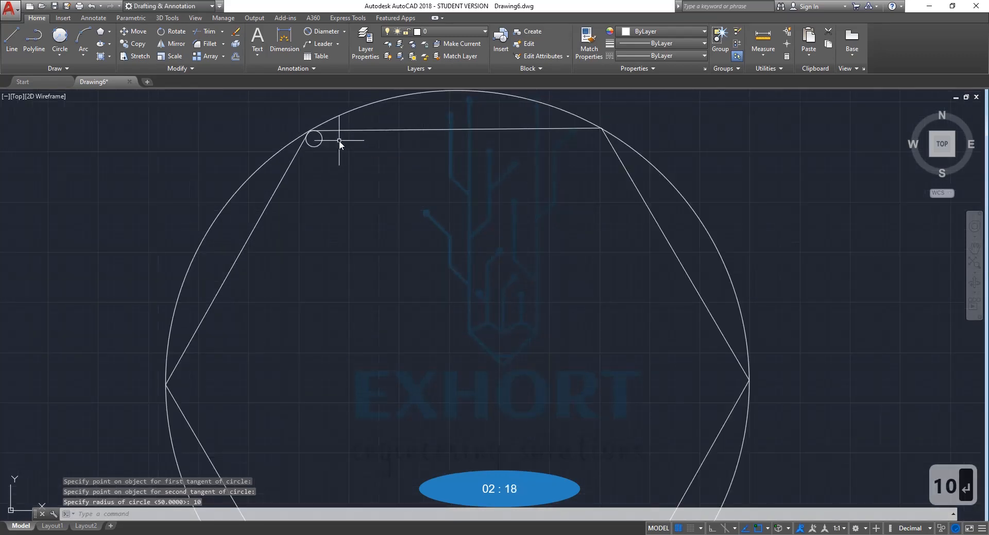
{"action": "scroll", "coordinate": [251, 132], "scroll_direction": "up", "scroll_amount": 3}
{"action": "scroll", "coordinate": [272, 135], "scroll_direction": "down", "scroll_amount": 2}
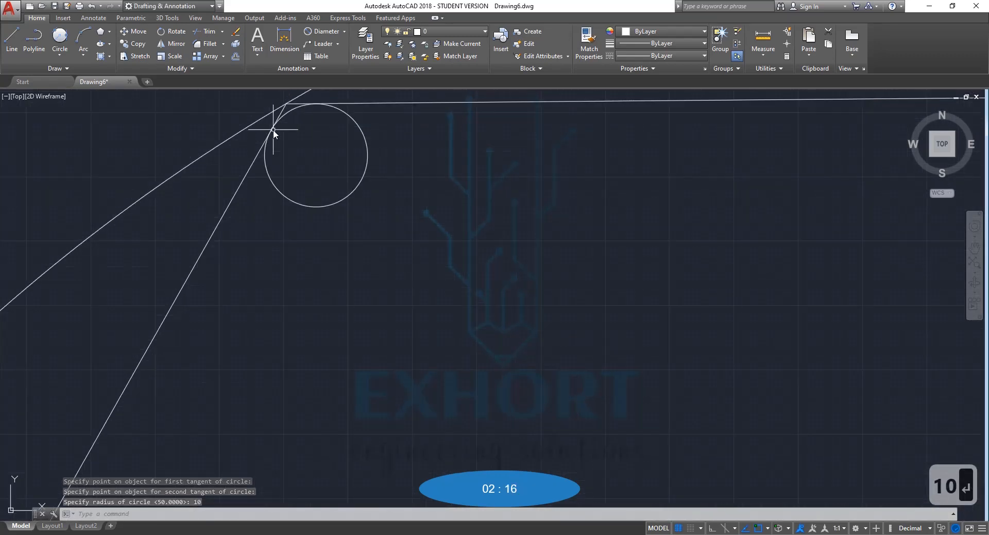
Step: Delete the small circle in the hexagon's upper-left corner
{"action": "scroll", "coordinate": [285, 132], "scroll_direction": "down", "scroll_amount": 10}
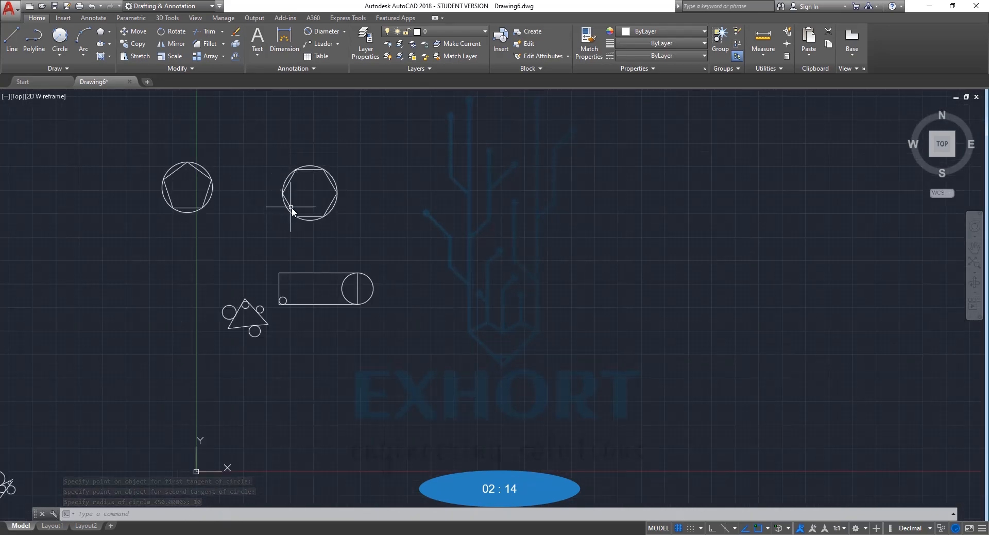
{"action": "scroll", "coordinate": [291, 208], "scroll_direction": "up", "scroll_amount": 8}
{"action": "scroll", "coordinate": [305, 168], "scroll_direction": "down", "scroll_amount": 8}
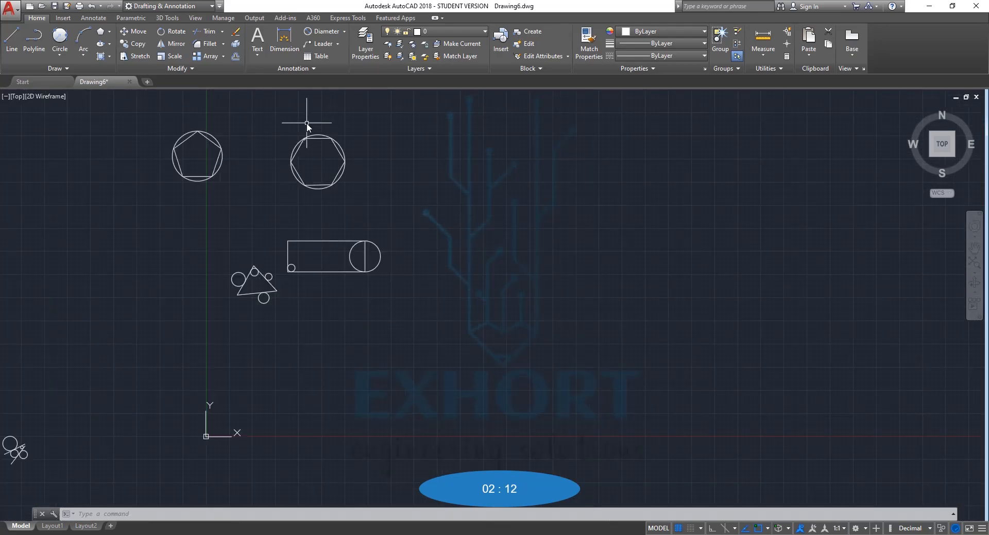
{"action": "scroll", "coordinate": [309, 125], "scroll_direction": "up", "scroll_amount": 12}
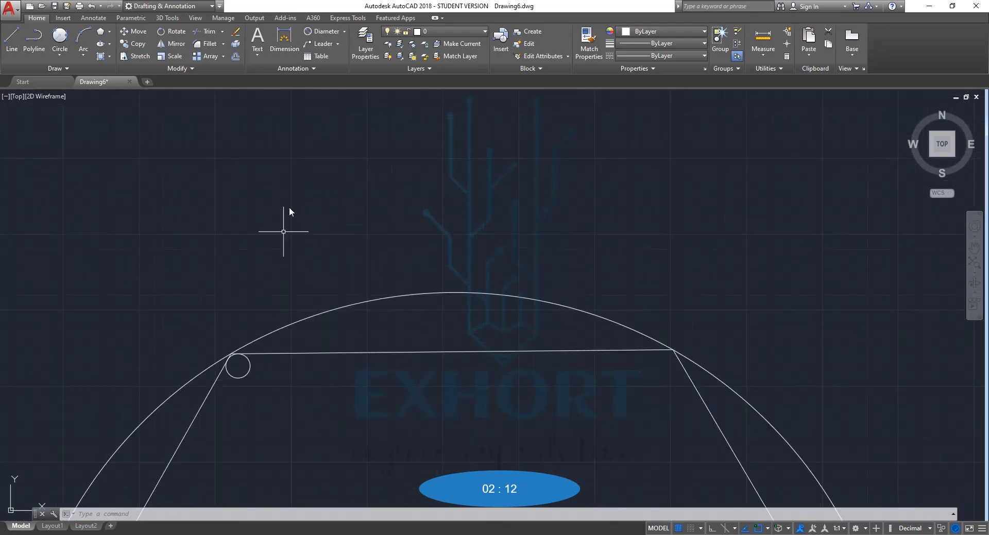
{"action": "left_click", "coordinate": [248, 372]}
{"action": "key", "text": "Delete"}
Step: Delete the circle tangent to the rectangle's left and bottom sides
{"action": "scroll", "coordinate": [239, 382], "scroll_direction": "down", "scroll_amount": 10}
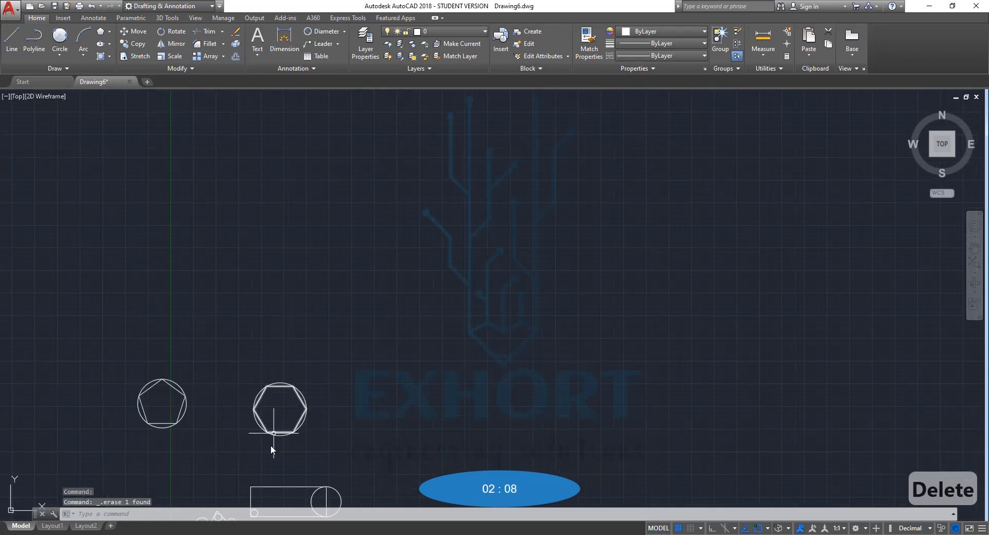
{"action": "scroll", "coordinate": [256, 495], "scroll_direction": "up", "scroll_amount": 10}
{"action": "scroll", "coordinate": [256, 502], "scroll_direction": "down", "scroll_amount": 8}
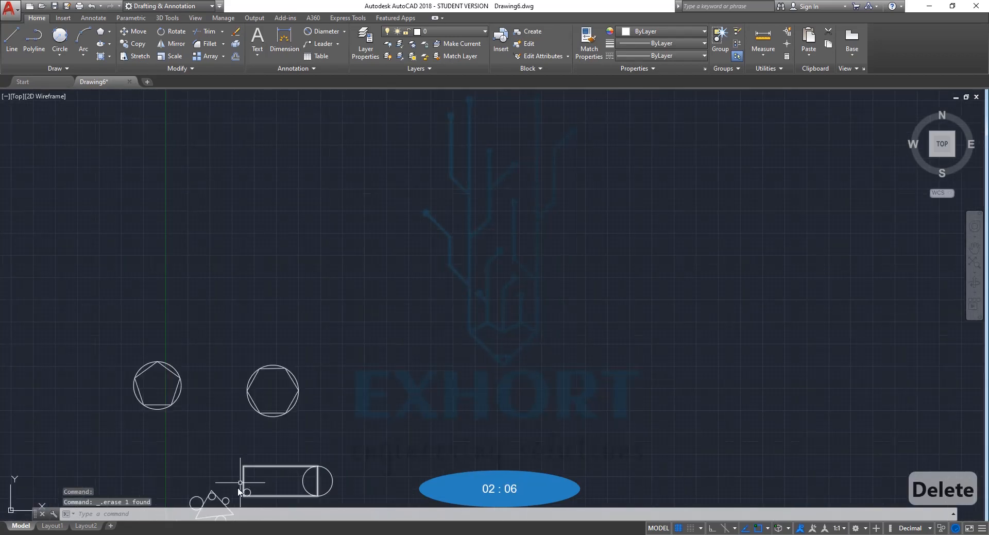
{"action": "scroll", "coordinate": [241, 498], "scroll_direction": "up", "scroll_amount": 8}
{"action": "scroll", "coordinate": [241, 497], "scroll_direction": "up", "scroll_amount": 2}
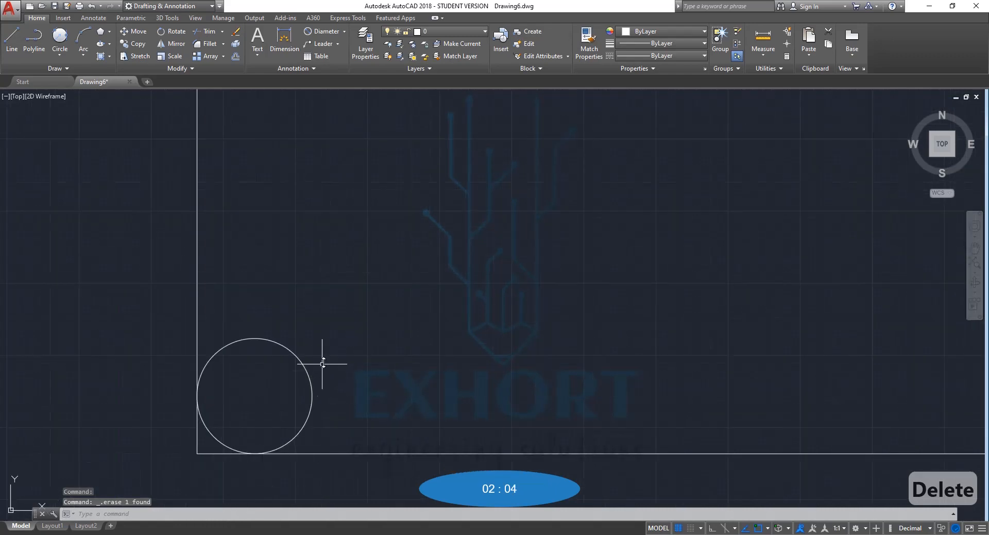
{"action": "left_click", "coordinate": [299, 364]}
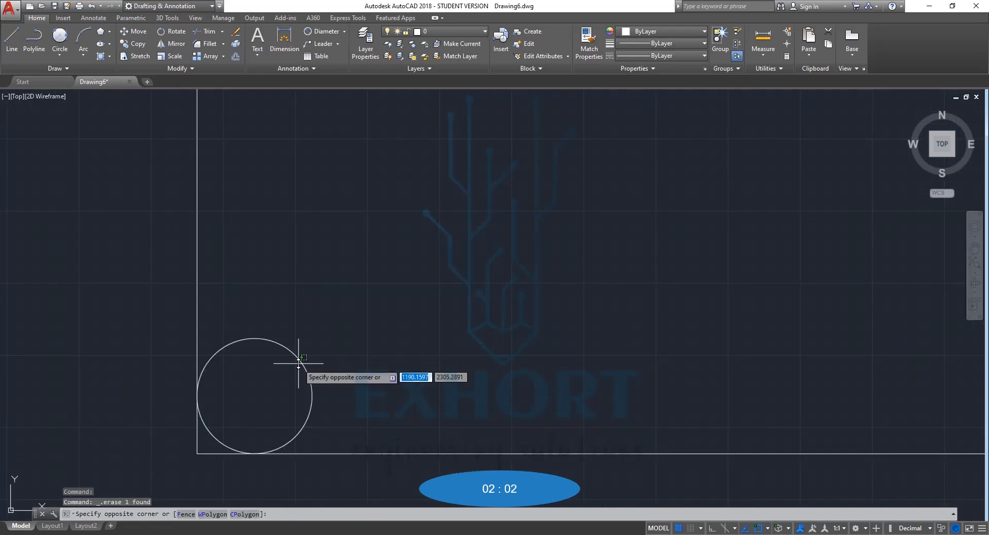
{"action": "left_click", "coordinate": [257, 330]}
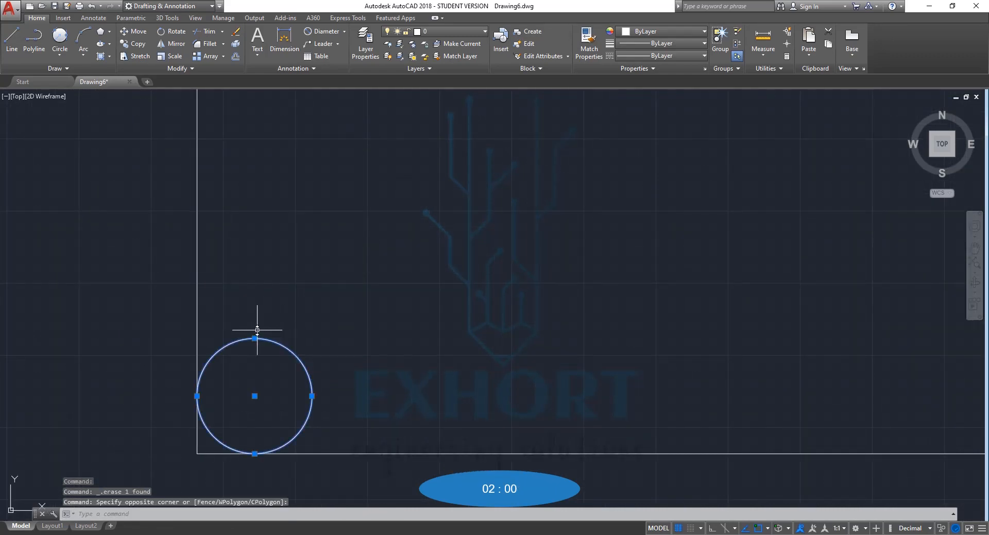
{"action": "key", "text": "Delete"}
Step: Draw a Tan, Tan, Tan circle tangent to all three sides of the triangle inscribed in the large circle
{"action": "left_click", "coordinate": [67, 54]}
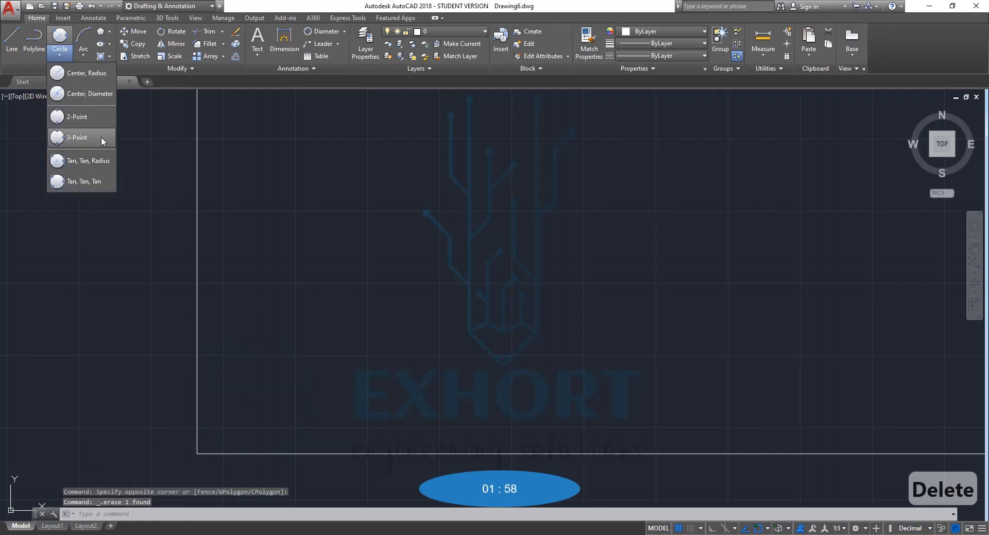
{"action": "left_click", "coordinate": [82, 181]}
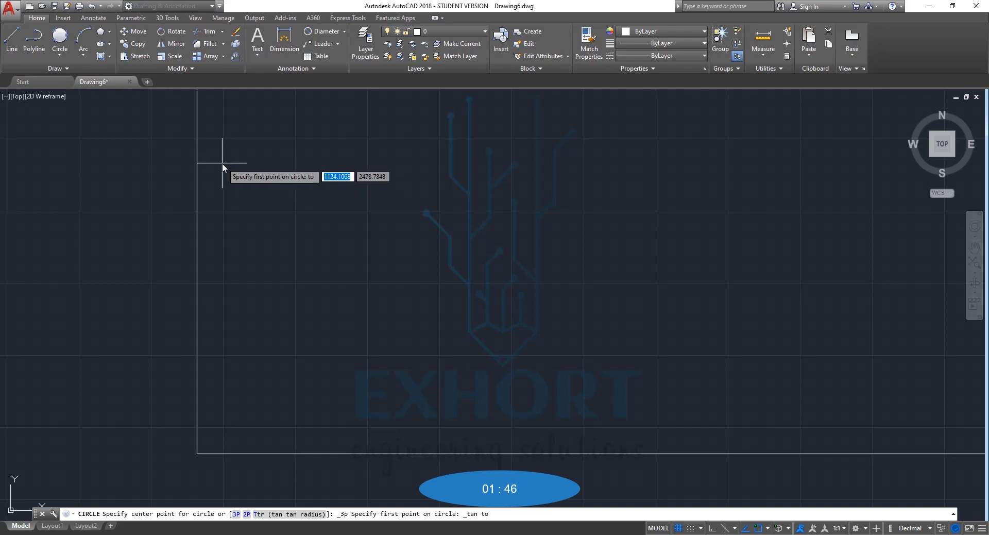
{"action": "scroll", "coordinate": [221, 160], "scroll_direction": "down", "scroll_amount": 5}
{"action": "scroll", "coordinate": [139, 247], "scroll_direction": "down", "scroll_amount": 4}
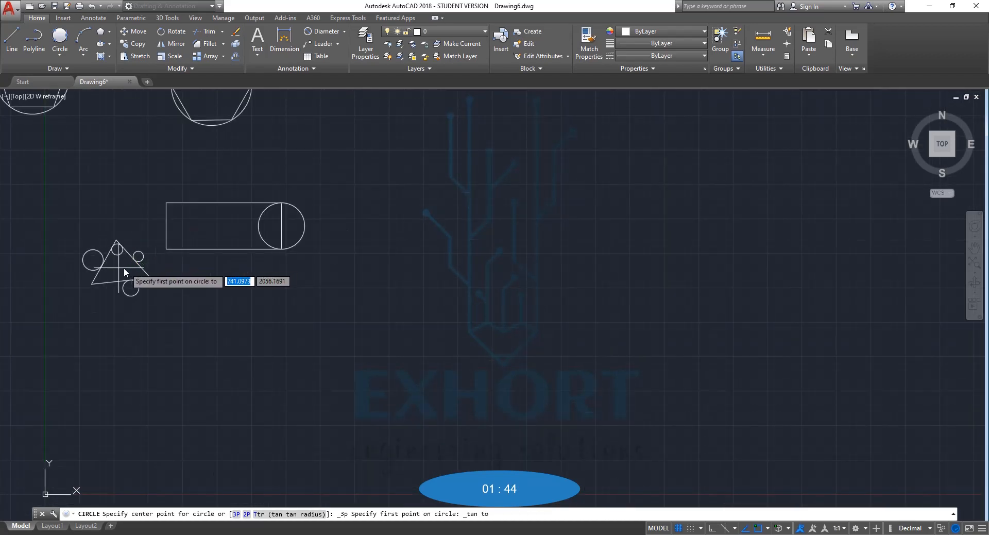
{"action": "scroll", "coordinate": [98, 263], "scroll_direction": "down", "scroll_amount": 4}
{"action": "scroll", "coordinate": [98, 263], "scroll_direction": "down", "scroll_amount": 4}
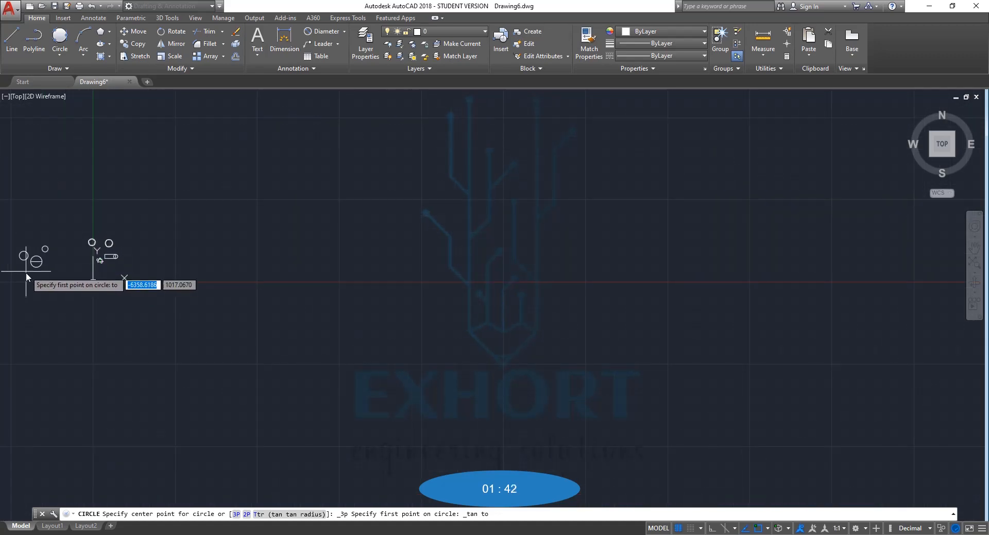
{"action": "scroll", "coordinate": [28, 281], "scroll_direction": "up", "scroll_amount": 4}
{"action": "scroll", "coordinate": [94, 285], "scroll_direction": "up", "scroll_amount": 5}
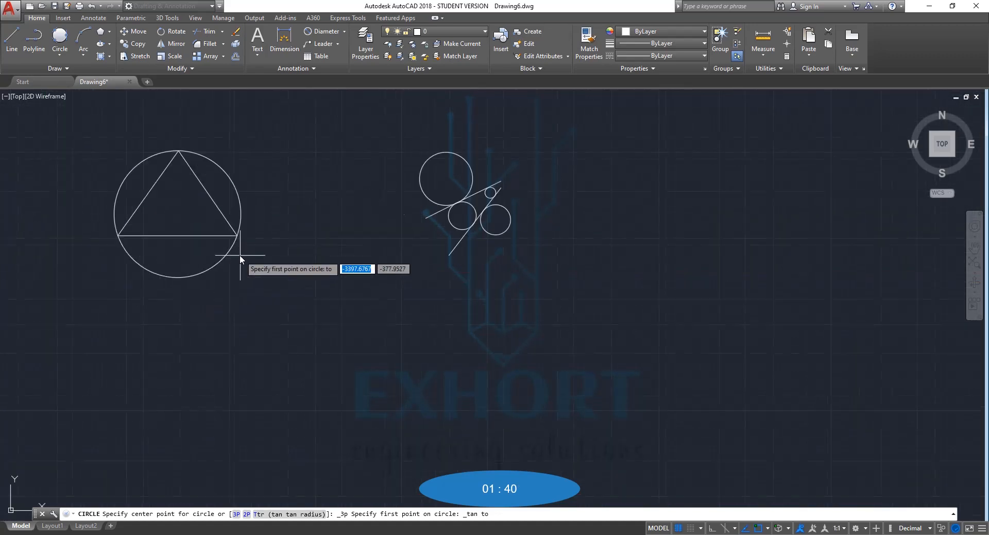
{"action": "scroll", "coordinate": [194, 166], "scroll_direction": "up", "scroll_amount": 2}
{"action": "scroll", "coordinate": [194, 178], "scroll_direction": "down", "scroll_amount": 2}
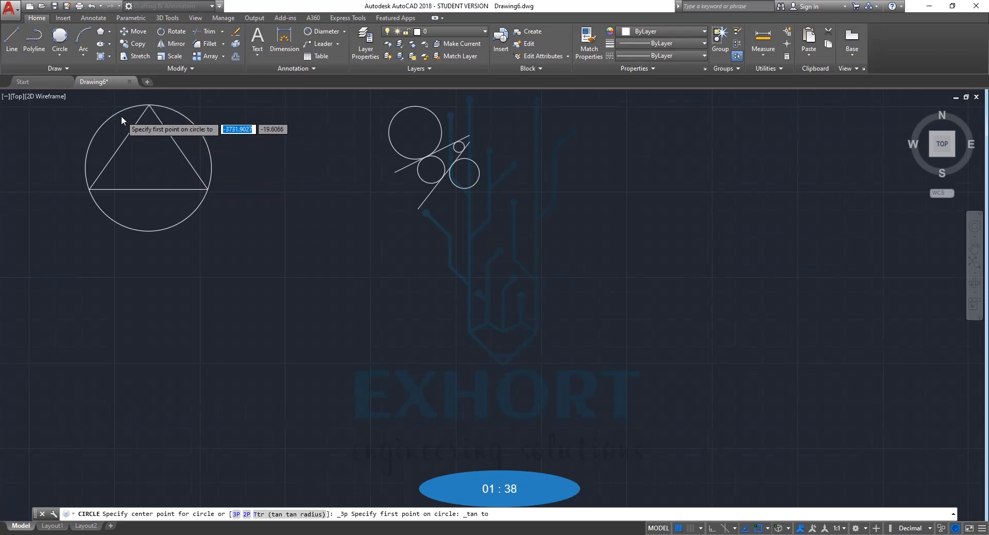
{"action": "scroll", "coordinate": [121, 116], "scroll_direction": "up", "scroll_amount": 4}
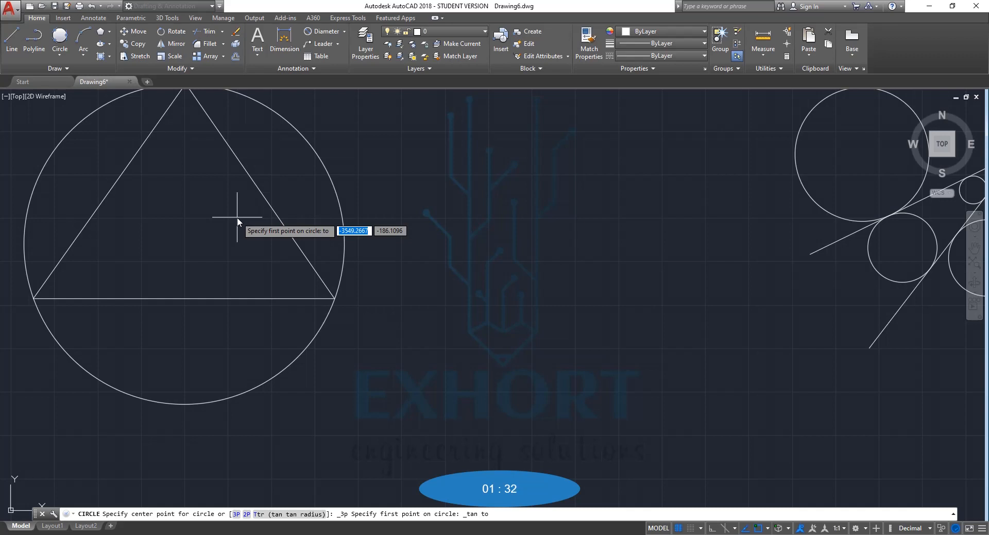
{"action": "left_click", "coordinate": [128, 168]}
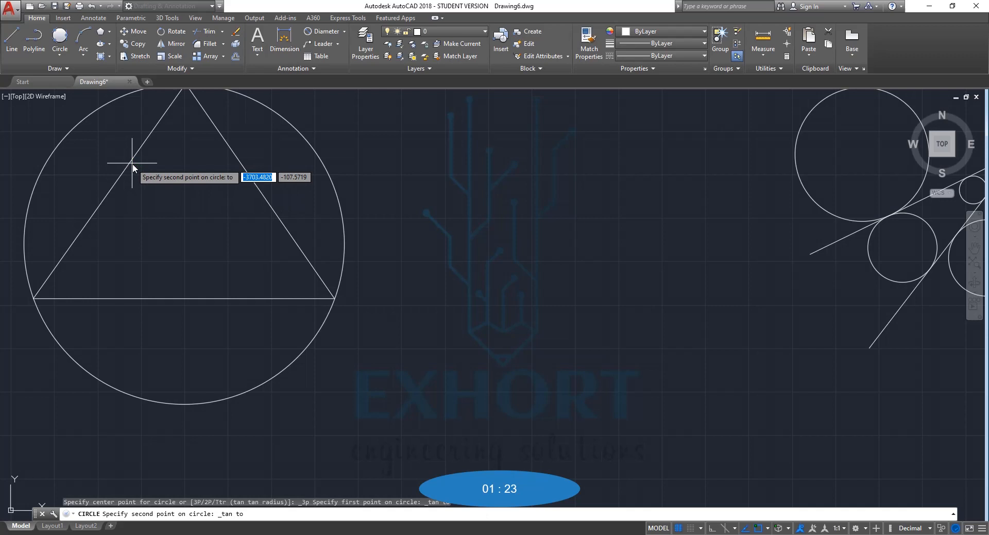
{"action": "left_click", "coordinate": [240, 161]}
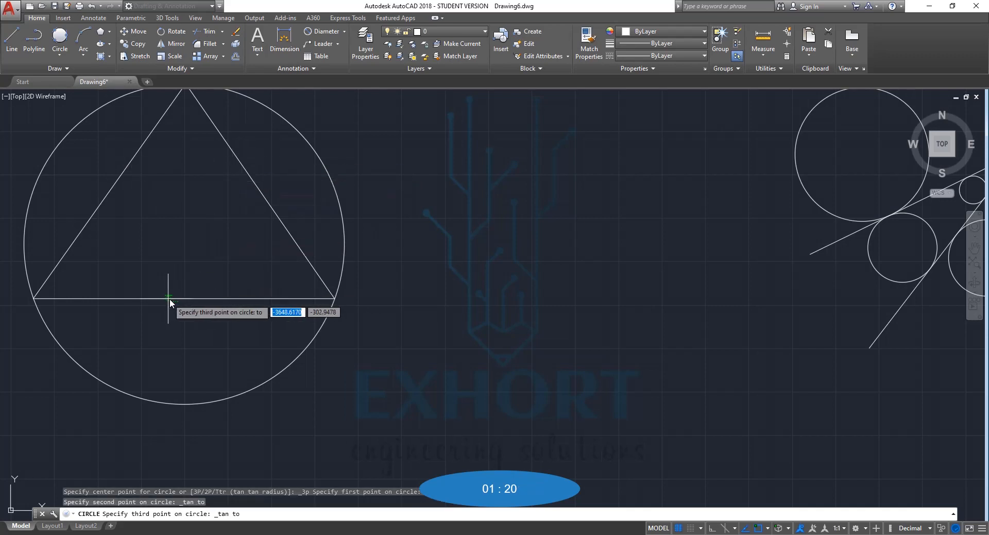
{"action": "left_click", "coordinate": [173, 297]}
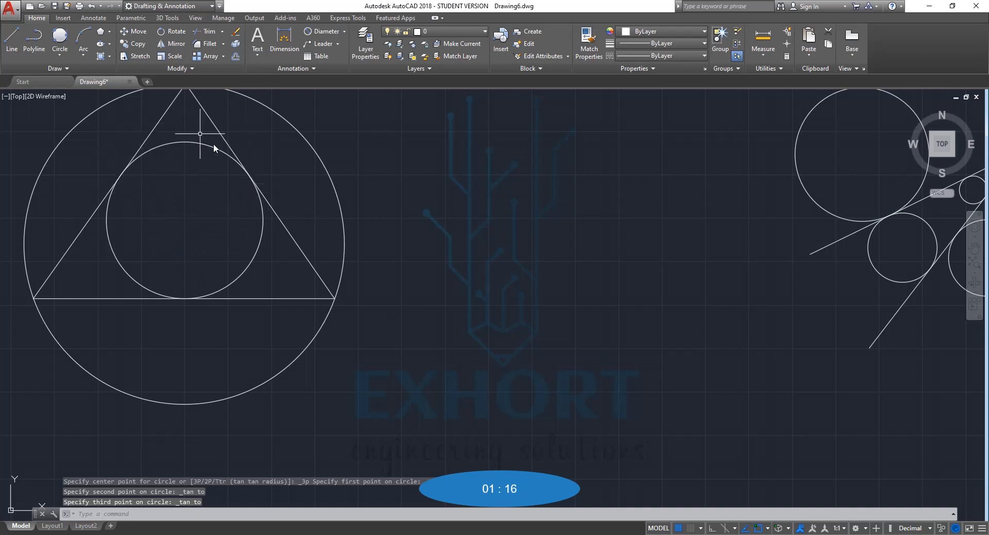
Step: Draw a Tan, Tan, Tan circle inside the hexagon, tangent to its top, upper-right and lower-right sides
{"action": "scroll", "coordinate": [203, 215], "scroll_direction": "down", "scroll_amount": 2}
{"action": "scroll", "coordinate": [172, 209], "scroll_direction": "up", "scroll_amount": 2}
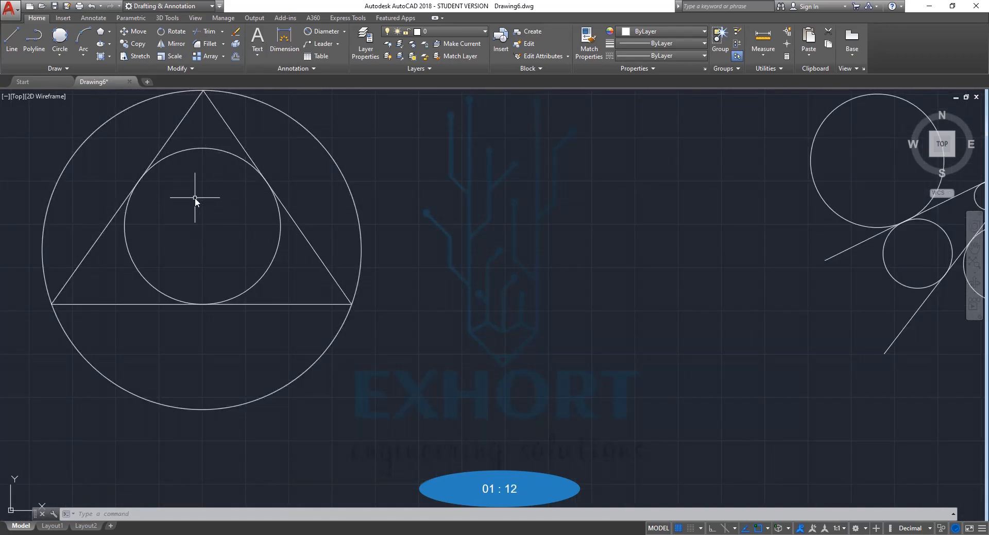
{"action": "scroll", "coordinate": [206, 189], "scroll_direction": "down", "scroll_amount": 6}
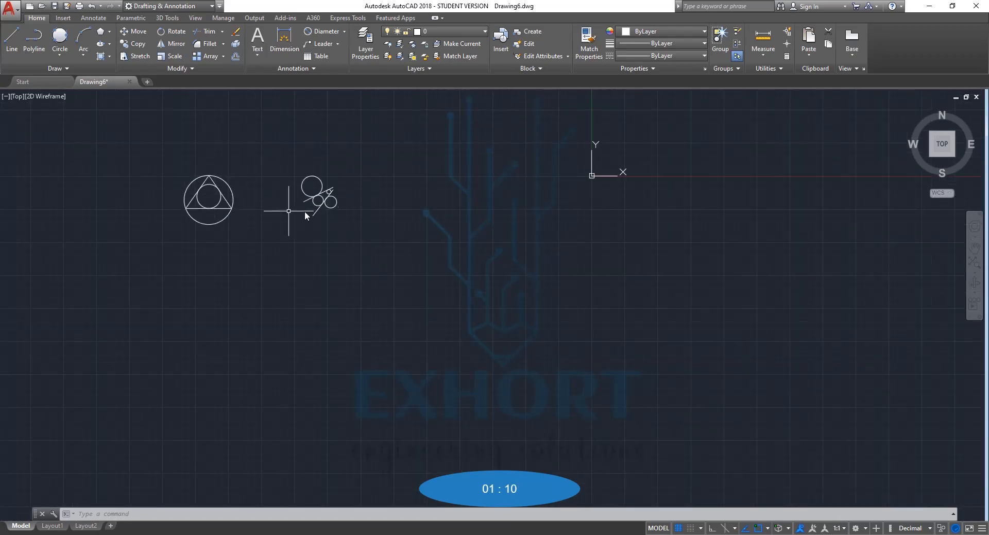
{"action": "scroll", "coordinate": [322, 196], "scroll_direction": "down", "scroll_amount": 4}
{"action": "scroll", "coordinate": [350, 179], "scroll_direction": "down", "scroll_amount": 2}
{"action": "scroll", "coordinate": [435, 111], "scroll_direction": "up", "scroll_amount": 2}
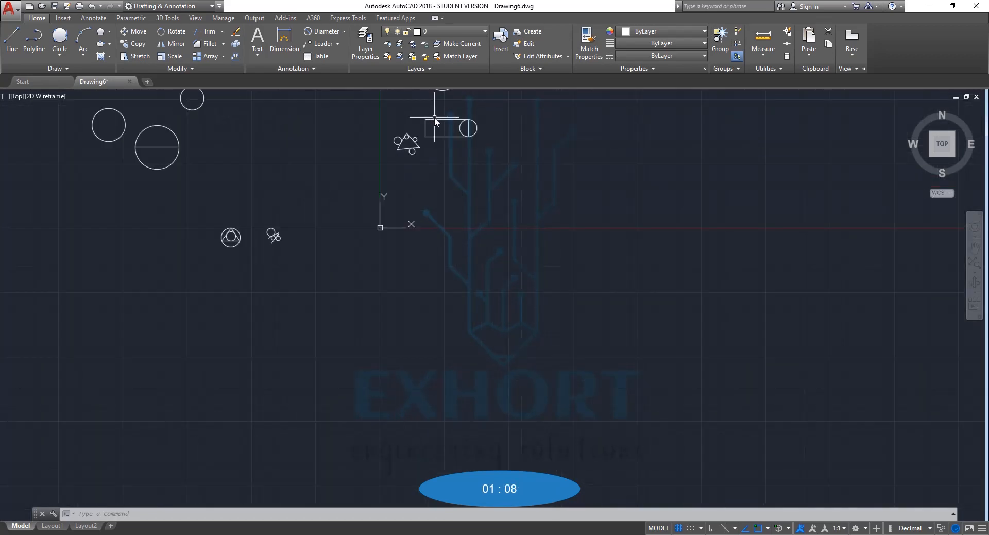
{"action": "scroll", "coordinate": [440, 109], "scroll_direction": "down", "scroll_amount": 4}
{"action": "scroll", "coordinate": [440, 109], "scroll_direction": "up", "scroll_amount": 8}
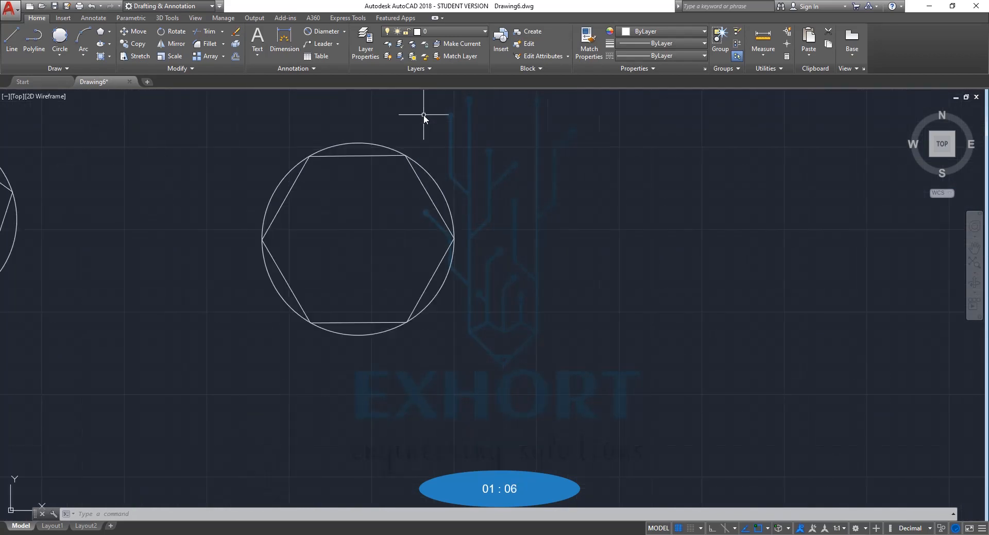
{"action": "left_click", "coordinate": [56, 56]}
{"action": "left_click", "coordinate": [81, 182]}
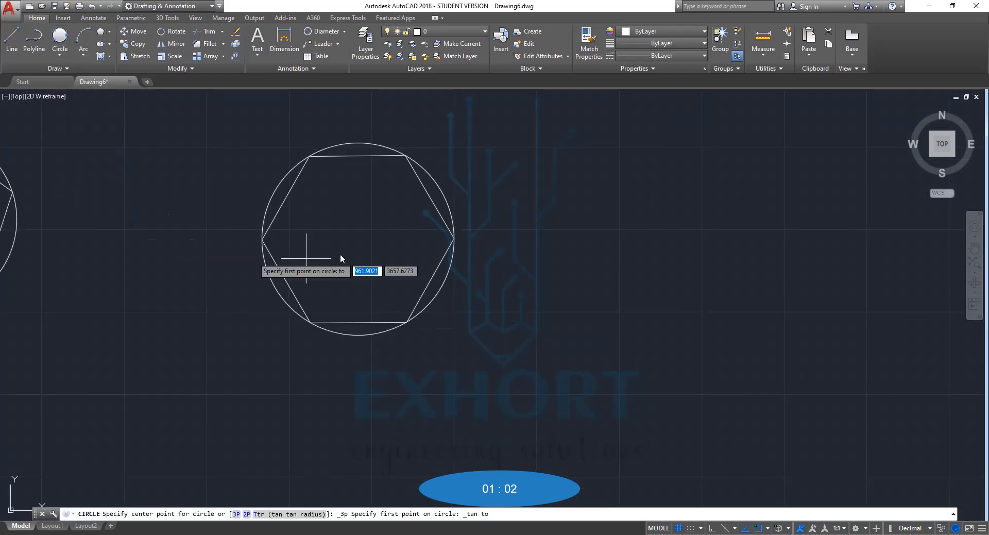
{"action": "scroll", "coordinate": [372, 207], "scroll_direction": "up", "scroll_amount": 2}
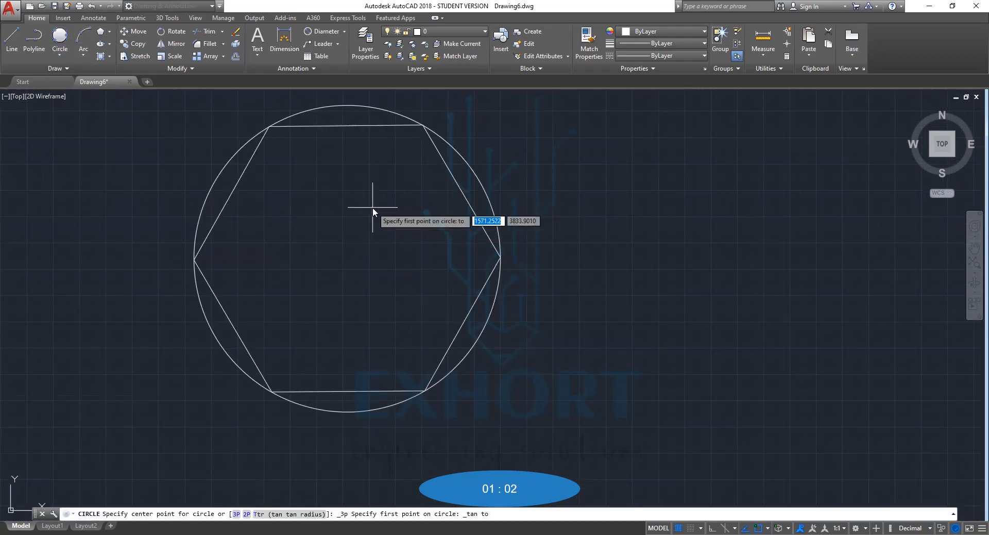
{"action": "left_click", "coordinate": [346, 125]}
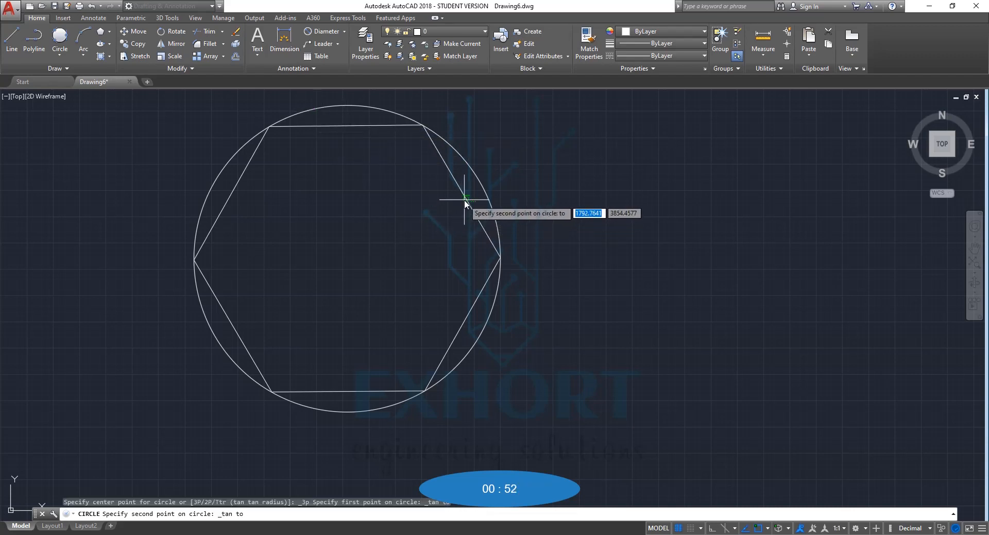
{"action": "left_click", "coordinate": [468, 205]}
{"action": "left_click", "coordinate": [463, 323]}
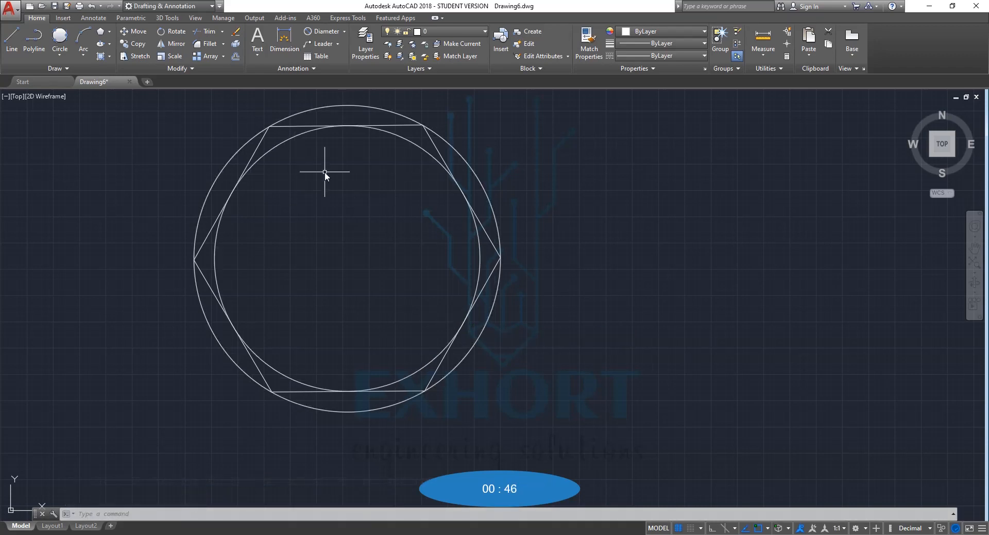
Step: Draw a Tan, Tan, Tan circle inside the pentagon, tangent to its upper-left, lower-left and bottom sides
{"action": "scroll", "coordinate": [316, 160], "scroll_direction": "down", "scroll_amount": 5}
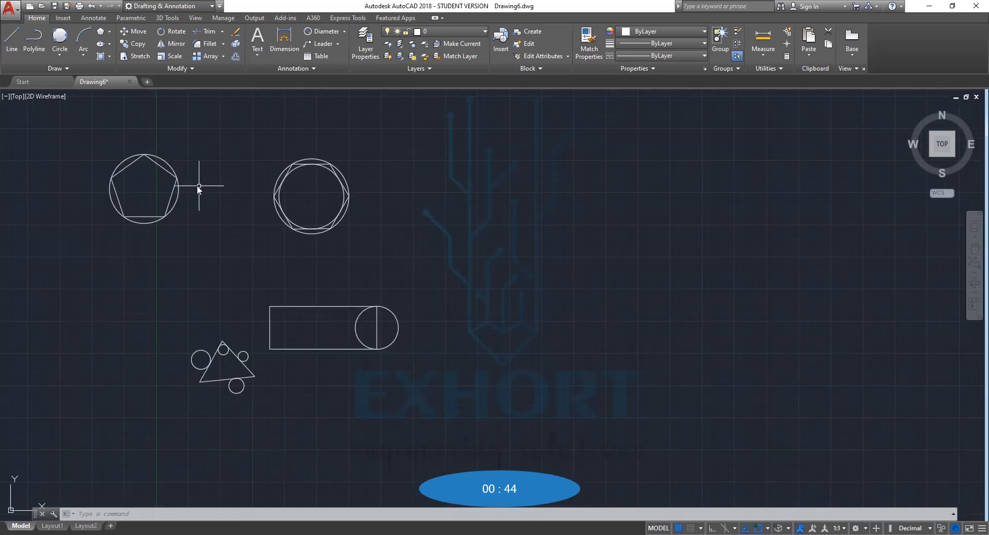
{"action": "scroll", "coordinate": [132, 162], "scroll_direction": "up", "scroll_amount": 6}
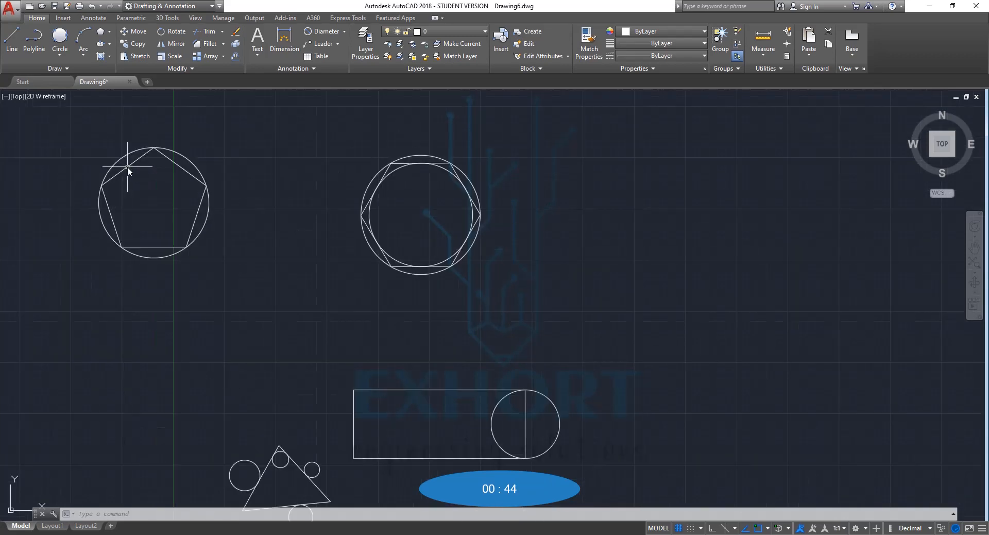
{"action": "left_click", "coordinate": [61, 55]}
{"action": "left_click", "coordinate": [74, 182]}
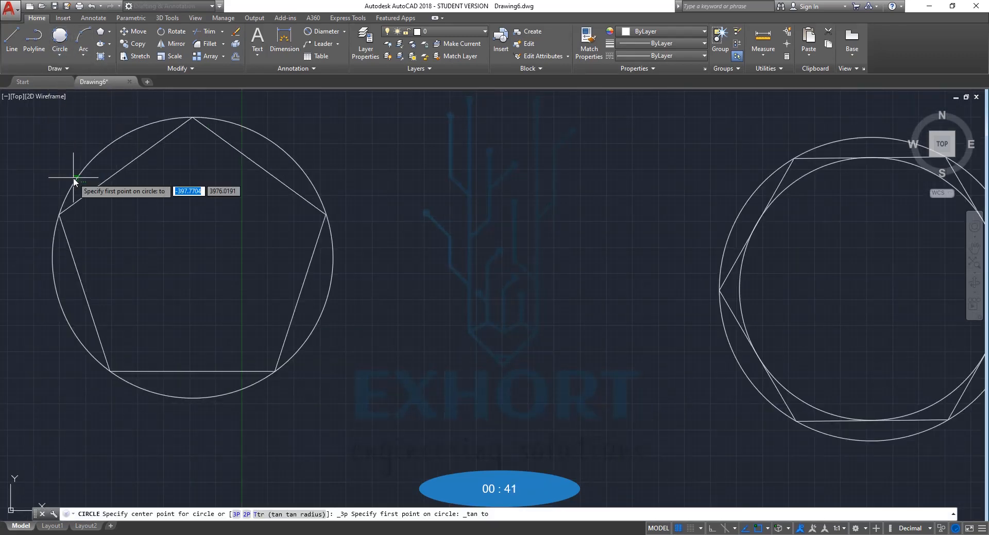
{"action": "left_click", "coordinate": [129, 162]}
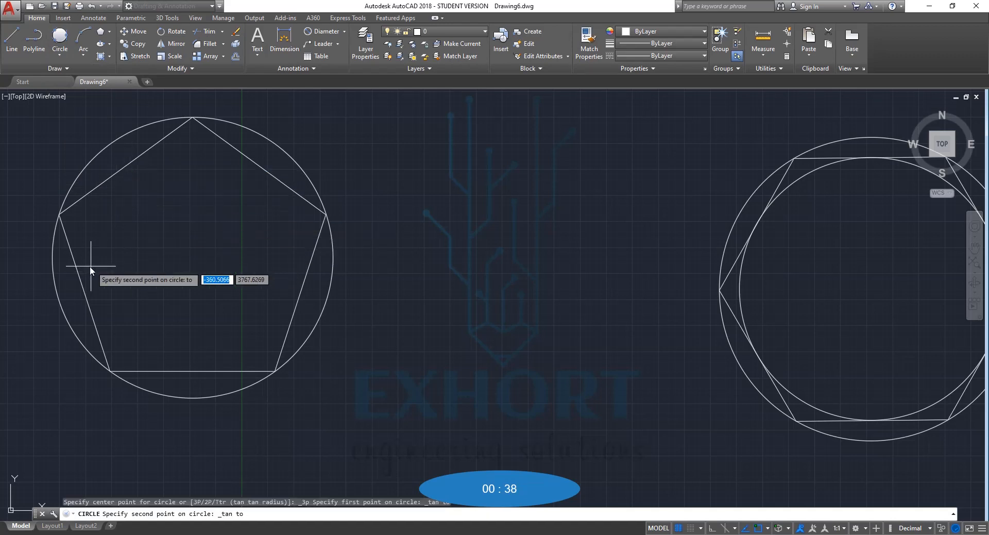
{"action": "left_click", "coordinate": [80, 278]}
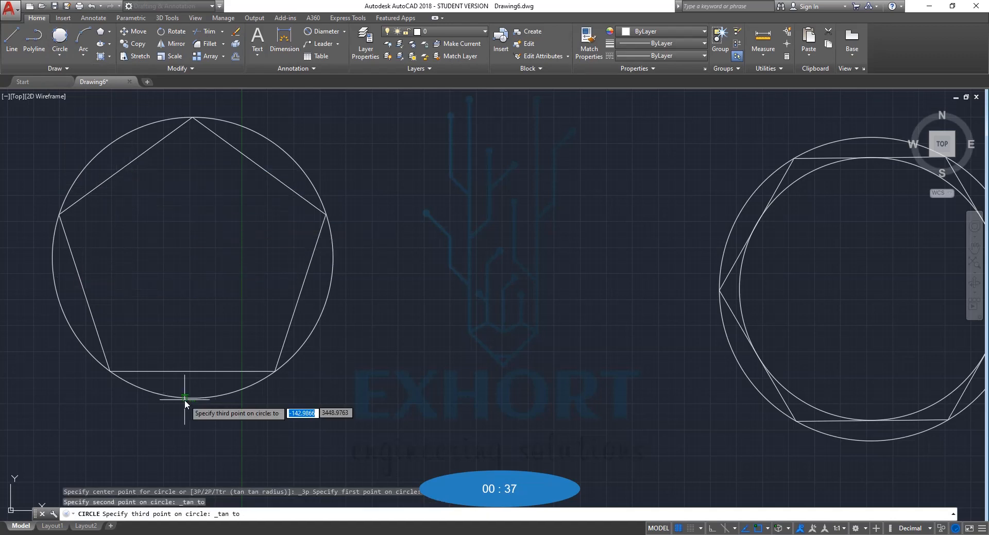
{"action": "left_click", "coordinate": [199, 371]}
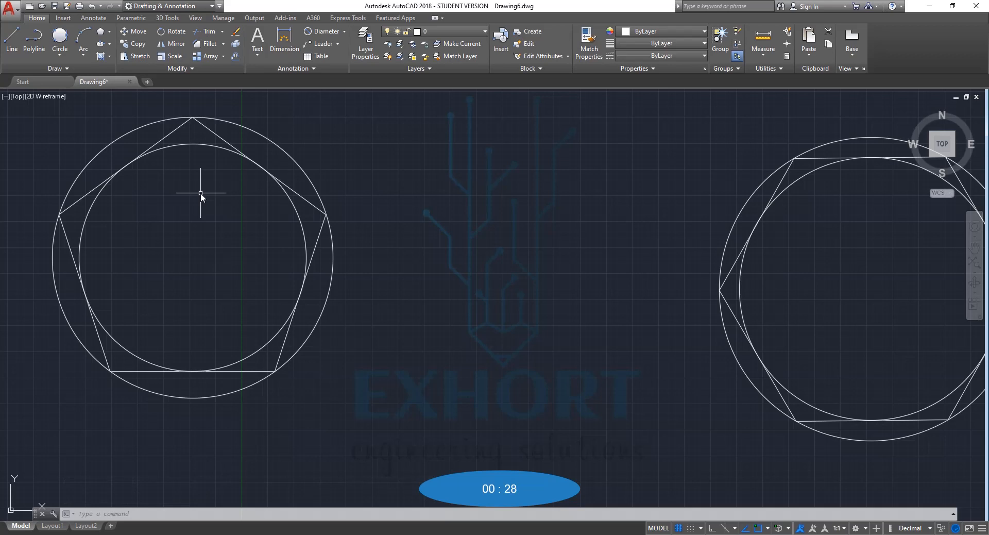
Step: Delete both the inner circle and the outer circle of the pentagon
{"action": "key", "text": "Delete"}
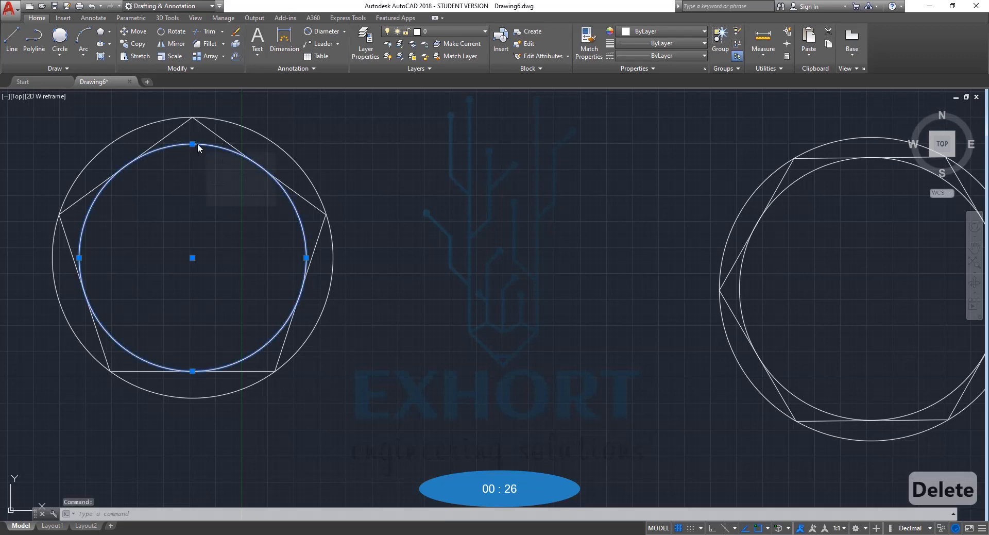
{"action": "left_click", "coordinate": [257, 139]}
{"action": "key", "text": "Delete"}
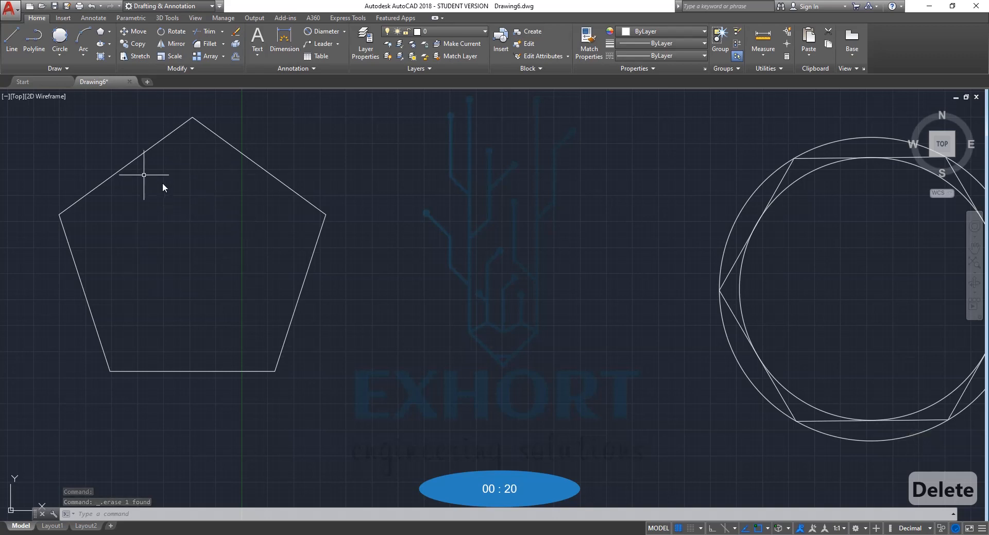
Step: Draw a Tan, Tan, Tan circle inside the pentagon, tangent to its upper-left, upper-right and lower-right sides
{"action": "left_click", "coordinate": [60, 52]}
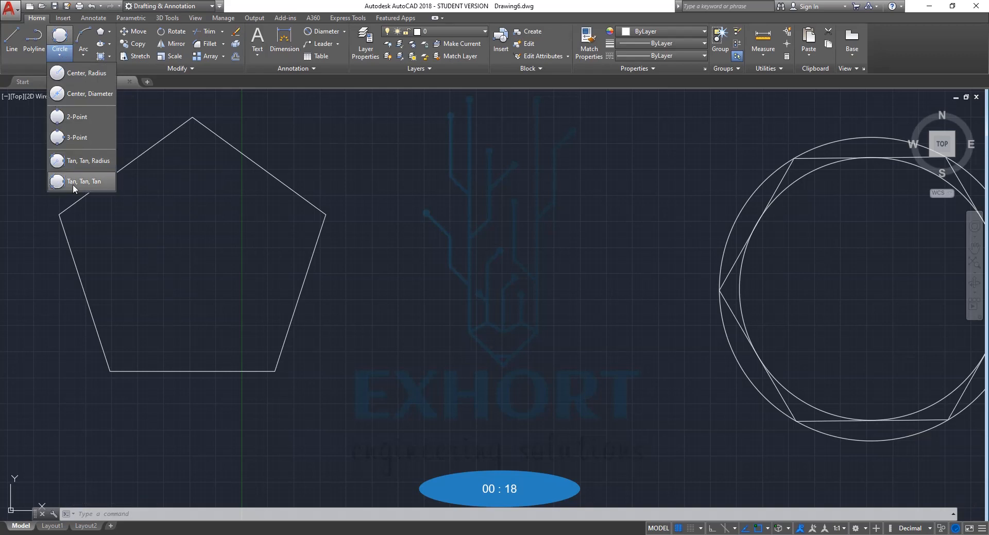
{"action": "left_click", "coordinate": [80, 181]}
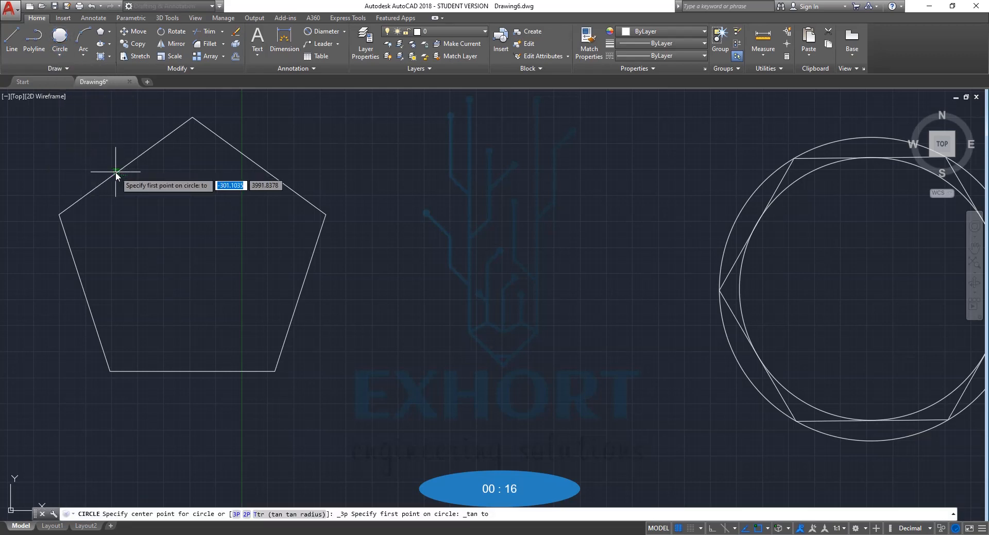
{"action": "left_click", "coordinate": [116, 173]}
{"action": "left_click", "coordinate": [259, 166]}
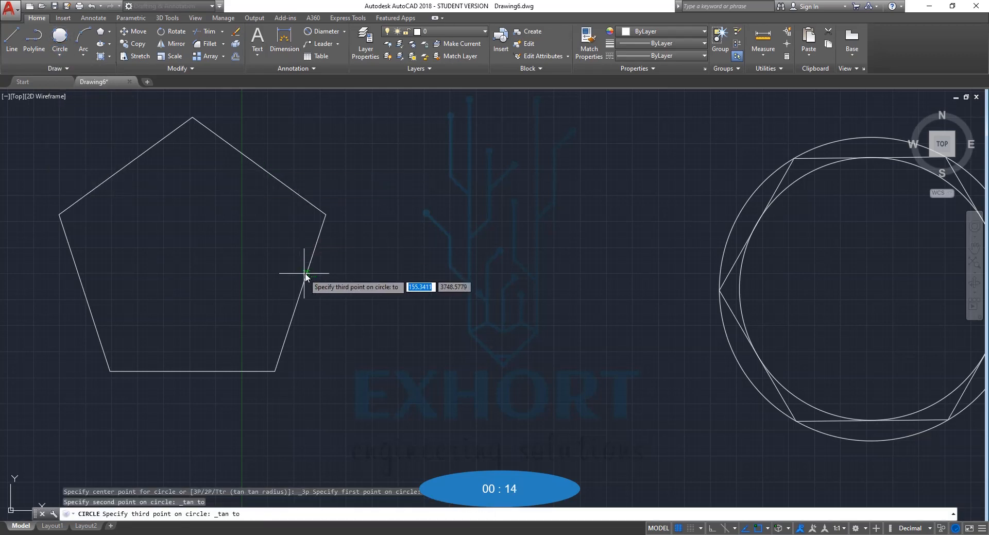
{"action": "left_click", "coordinate": [305, 273]}
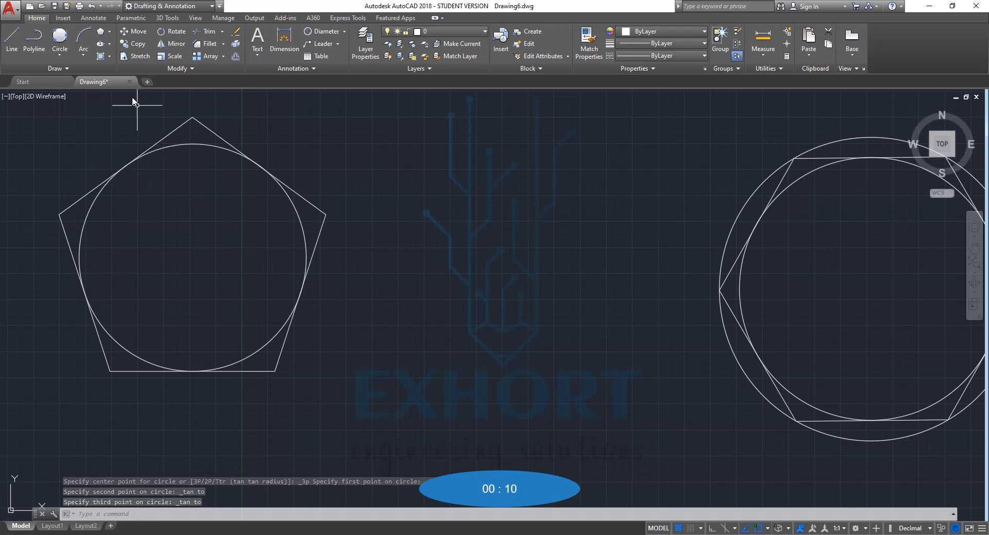
Step: Draw a 3-Point circle around the pentagon through its top, right and bottom-right vertices
{"action": "left_click", "coordinate": [70, 54]}
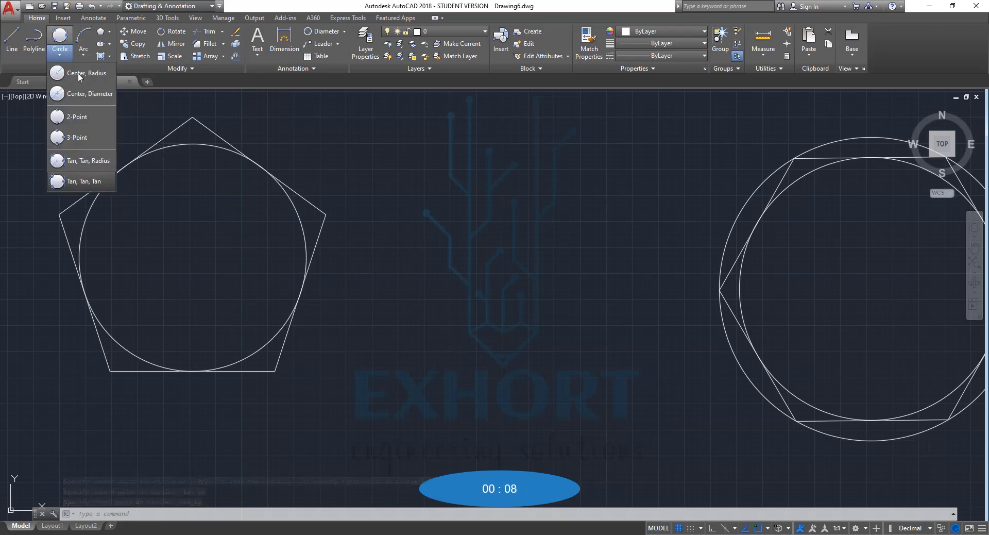
{"action": "left_click", "coordinate": [82, 141]}
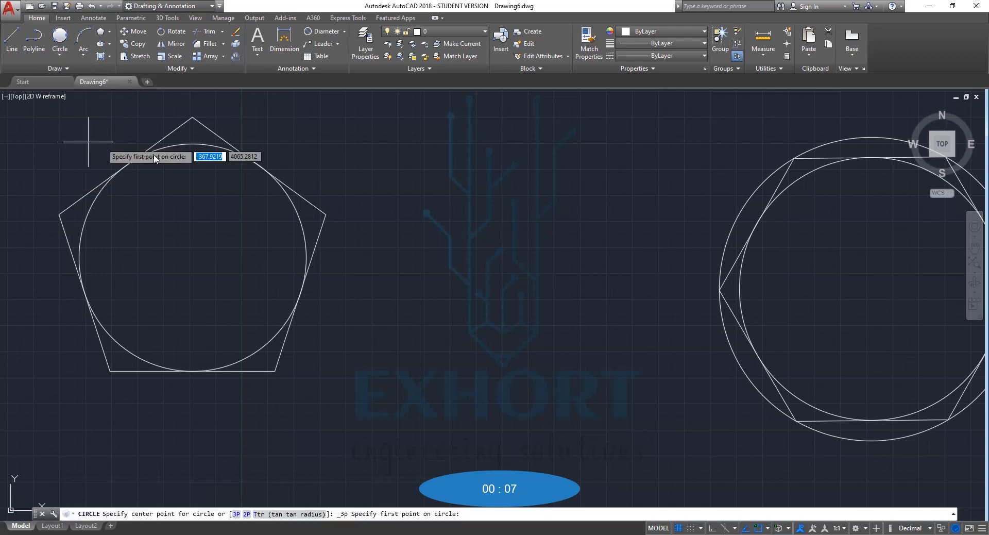
{"action": "left_click", "coordinate": [193, 118]}
{"action": "left_click", "coordinate": [326, 214]}
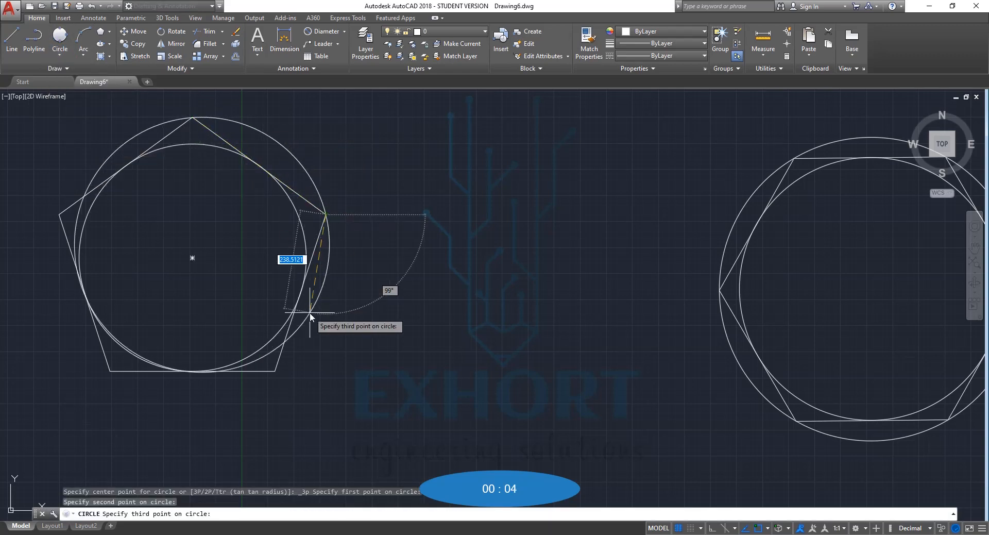
{"action": "left_click", "coordinate": [277, 370]}
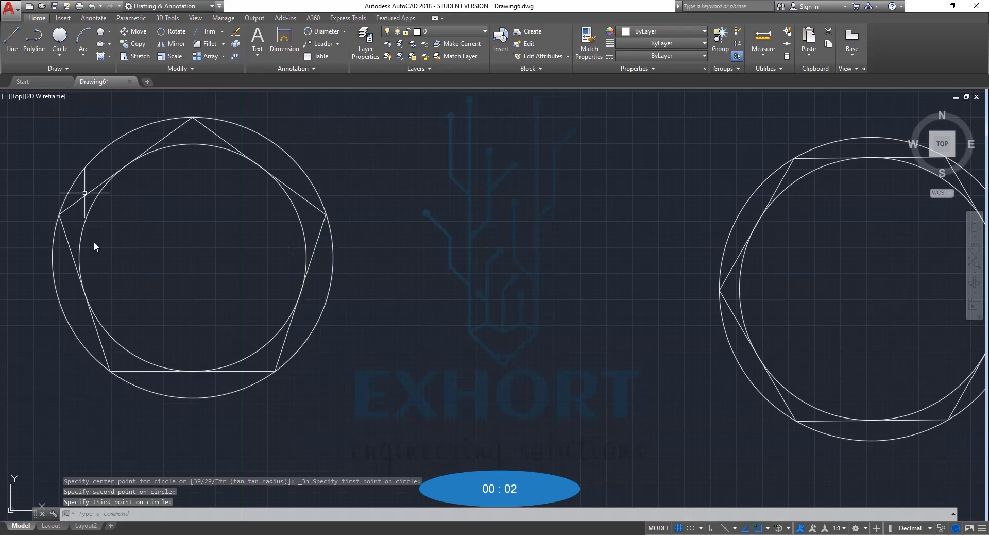